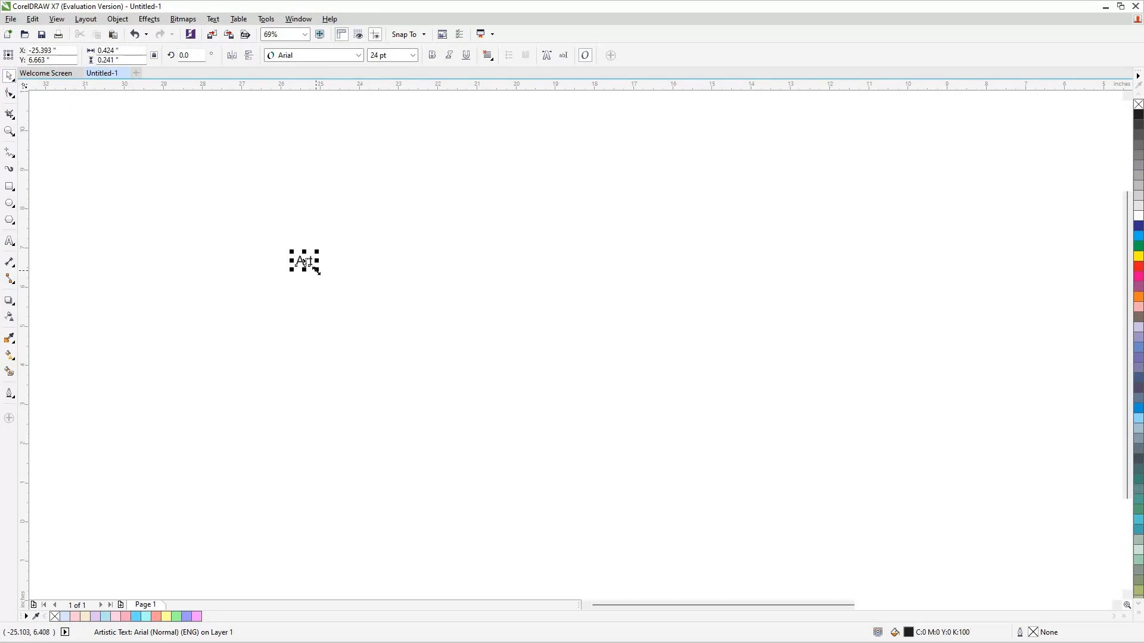
# Enlarge the "Art" text to about 602 pt and set its font to Arial Rounded MT Bold.
pyautogui.moveTo(317, 271); pyautogui.dragTo(316, 272)
pyautogui.moveTo(404, 346); pyautogui.dragTo(587, 374)
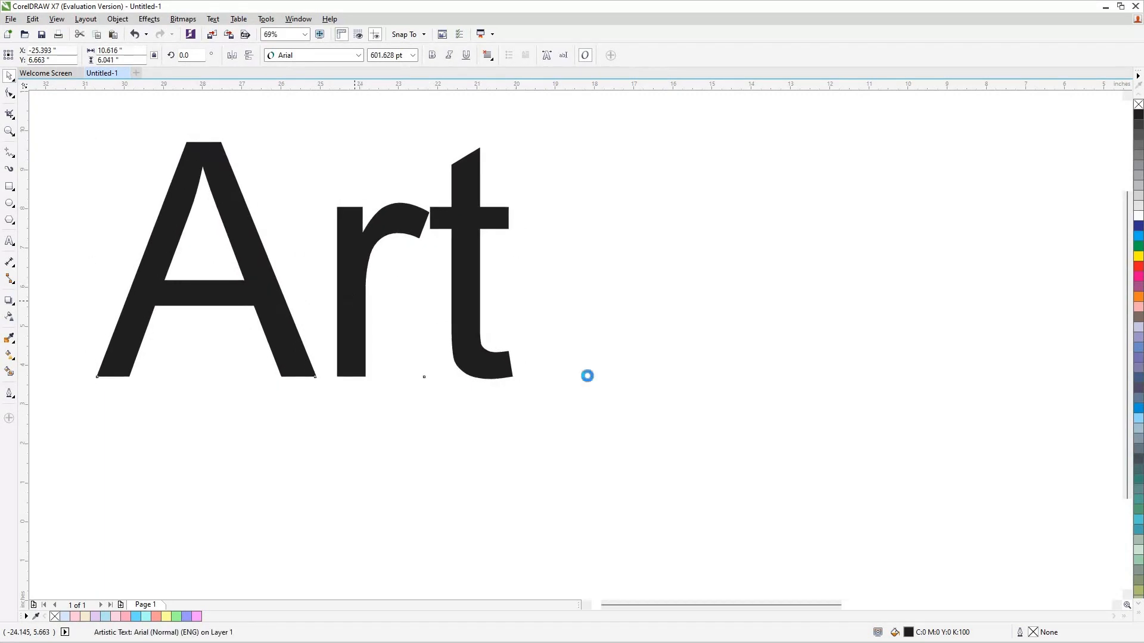
pyautogui.click(358, 55)
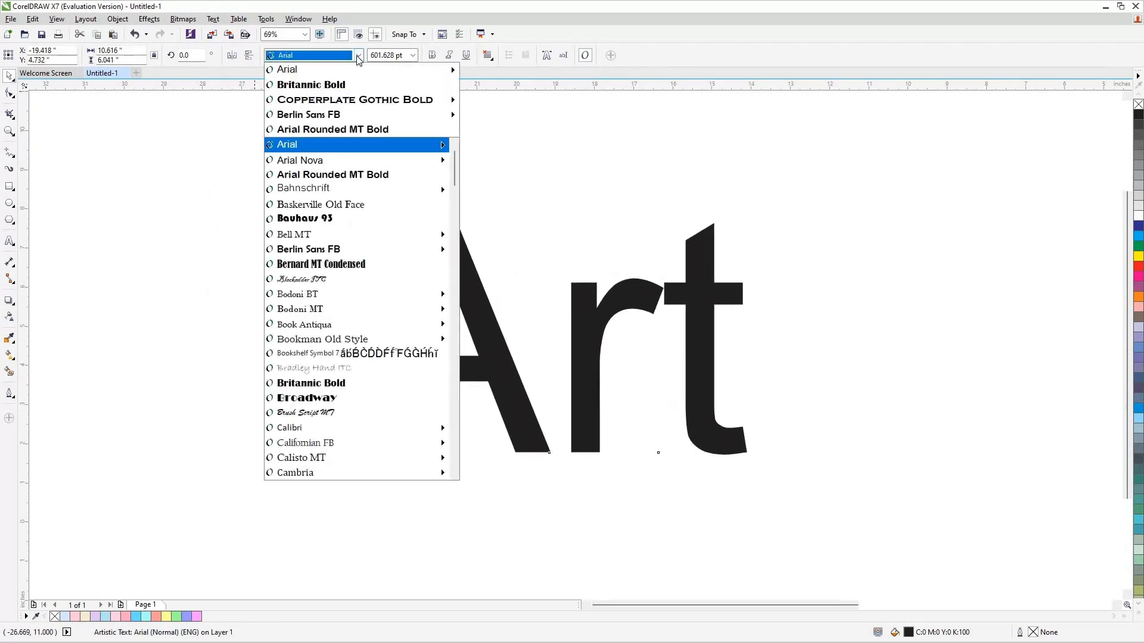
pyautogui.click(387, 180)
pyautogui.click(405, 244)
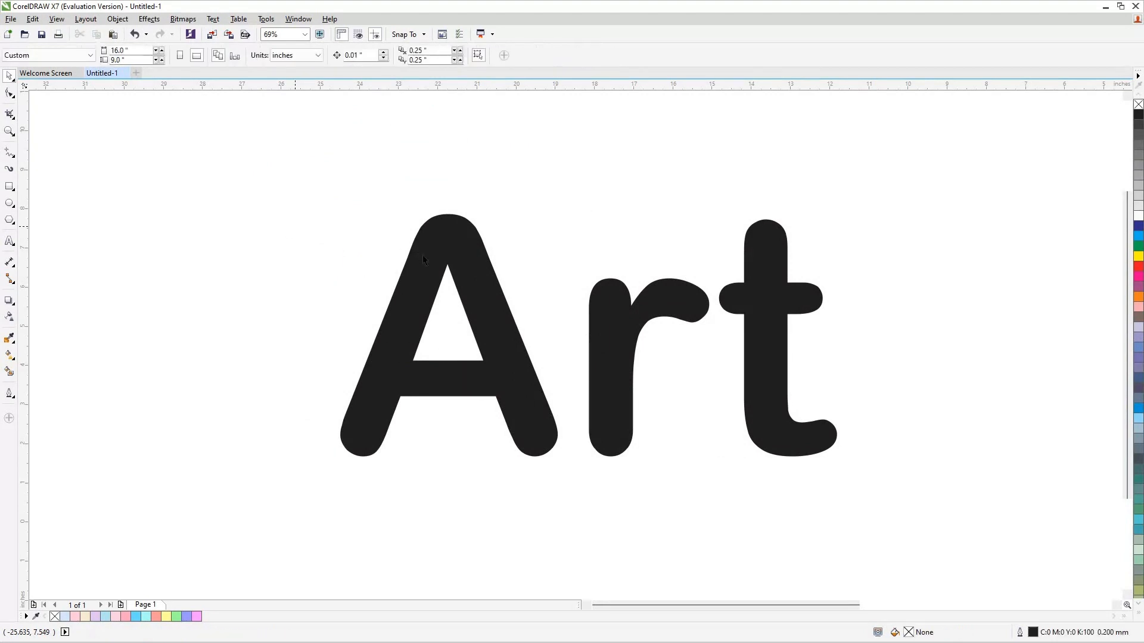
# Break the "Art" text apart into separate letters, test-move the A and undo that move.
pyautogui.click(423, 255)
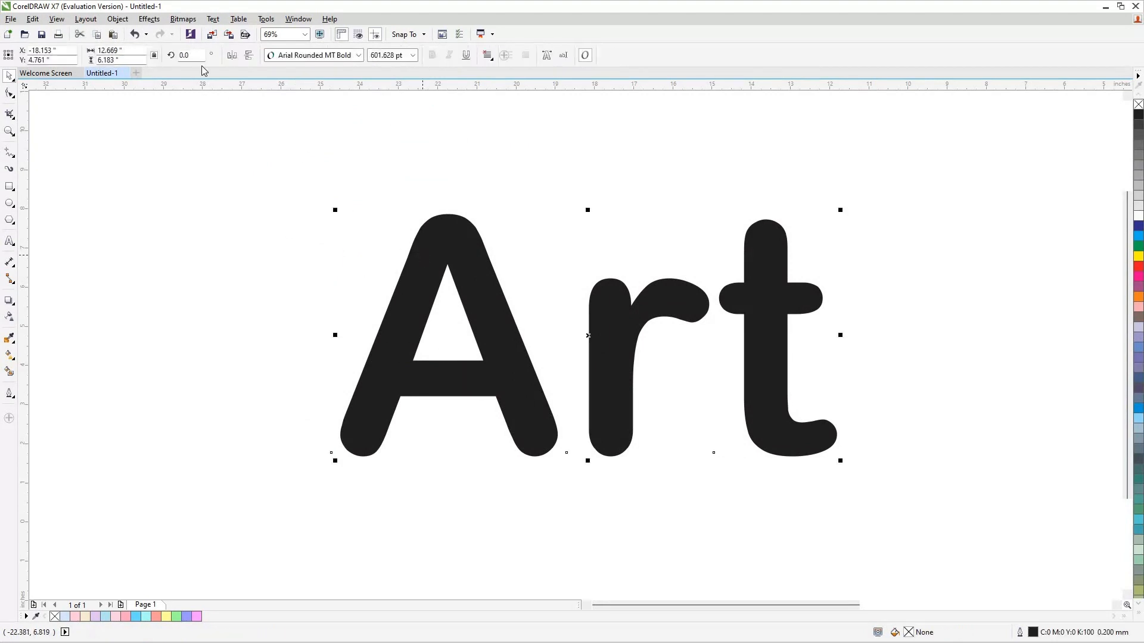
pyautogui.click(118, 19)
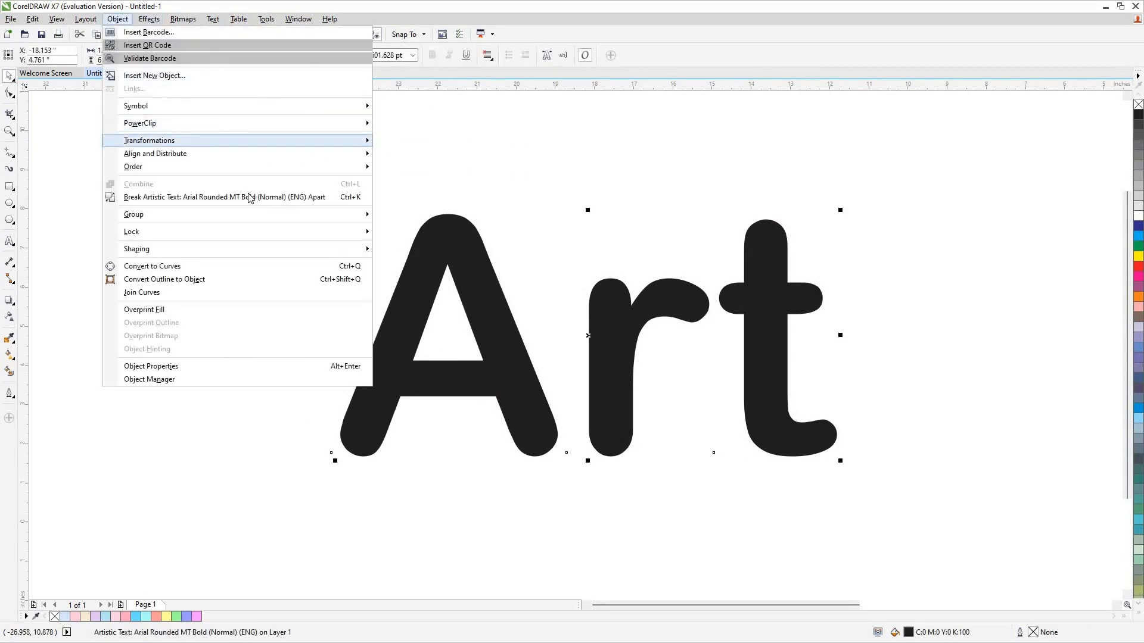
pyautogui.click(249, 197)
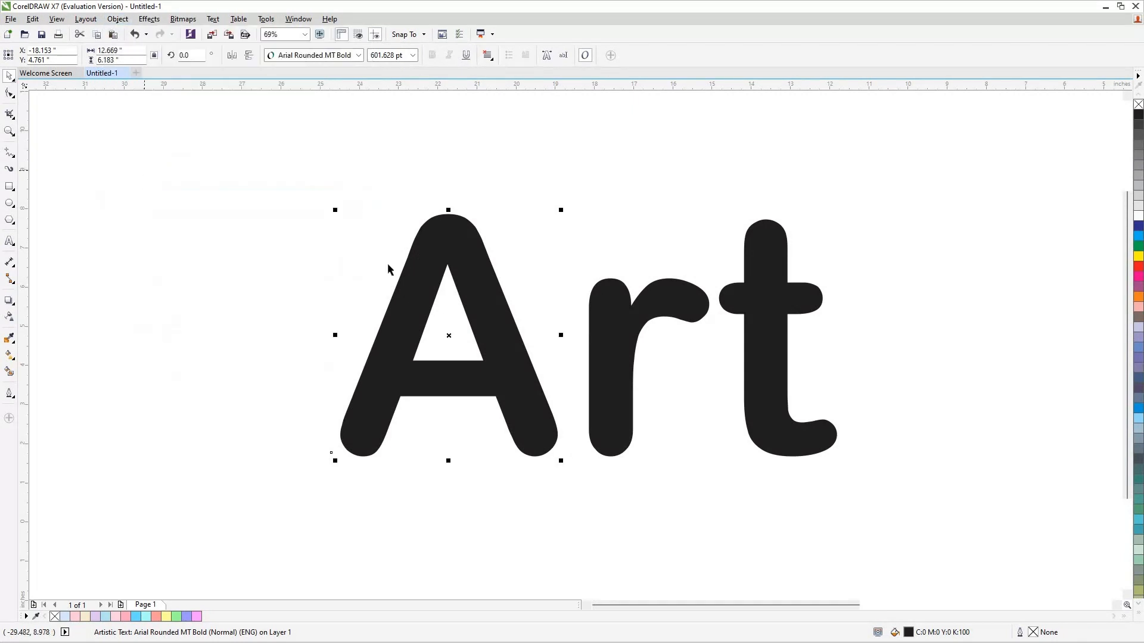
pyautogui.moveTo(406, 293); pyautogui.dragTo(355, 290)
pyautogui.hotkey('ctrl', 'z')
# Convert the three letters to curves and combine them into a single object.
pyautogui.click(245, 200)
pyautogui.hotkey('ctrl', 'a')
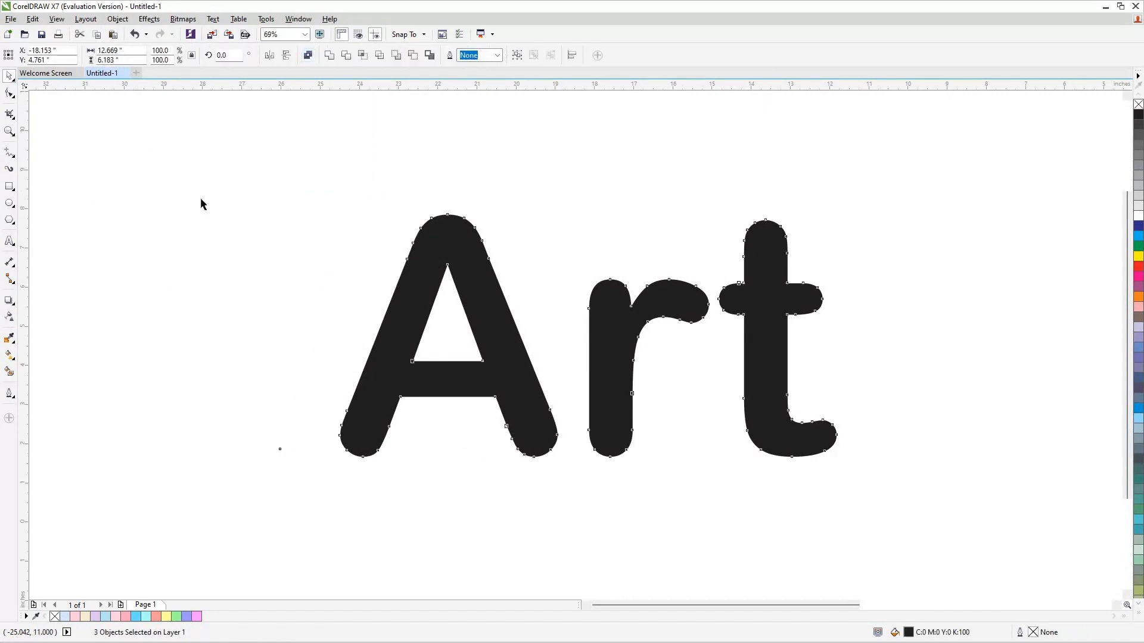
pyautogui.hotkey('ctrl', 'l')
pyautogui.press('Escape')
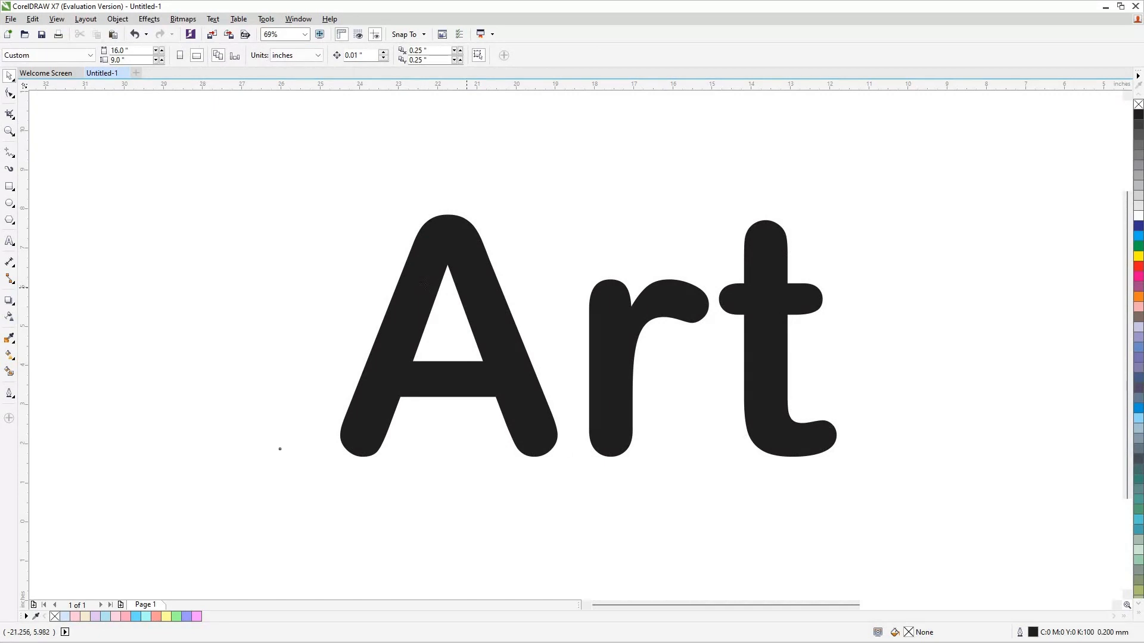
pyautogui.moveTo(467, 287); pyautogui.dragTo(424, 285)
pyautogui.hotkey('ctrl', 'z')
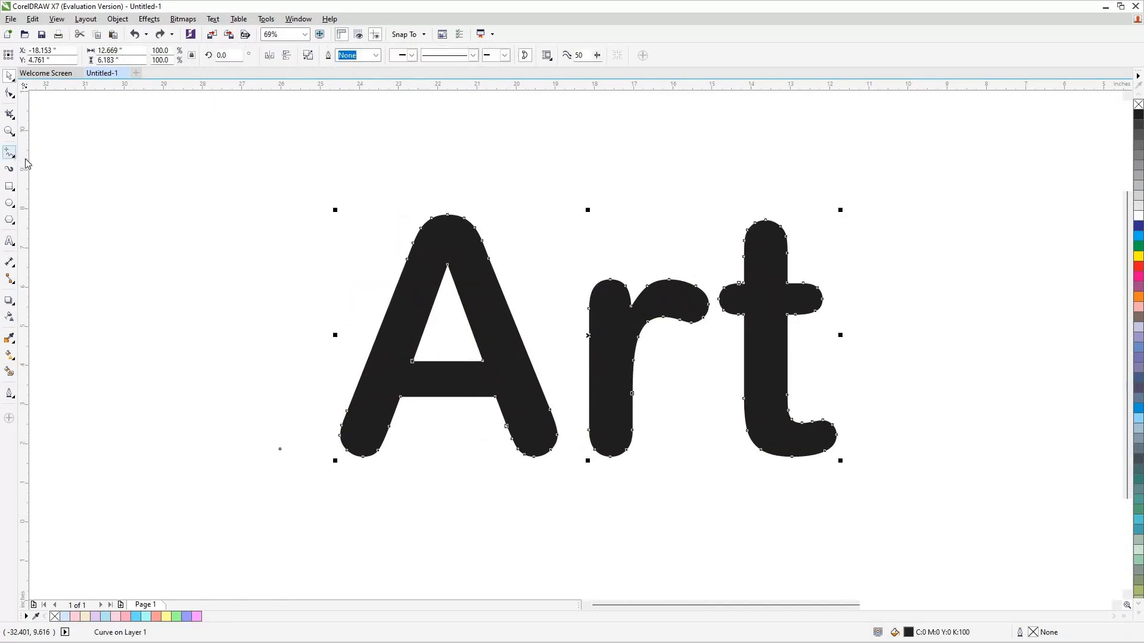
# Start a B-Spline at the top of the A, running down its left leg and back across the crossbar.
pyautogui.click(15, 156)
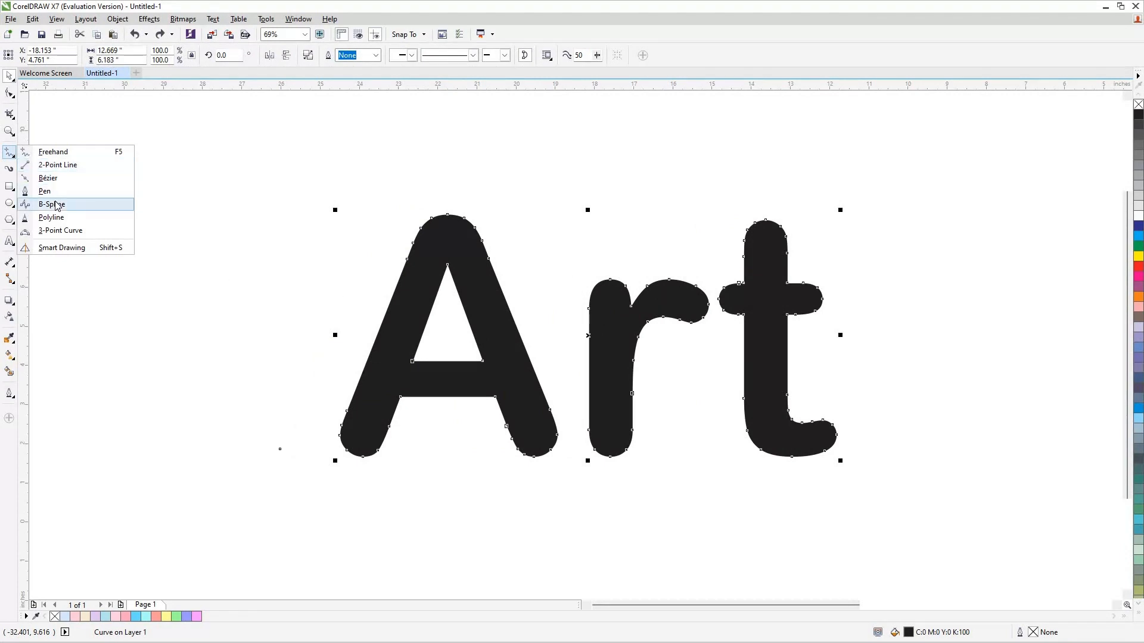
pyautogui.click(57, 204)
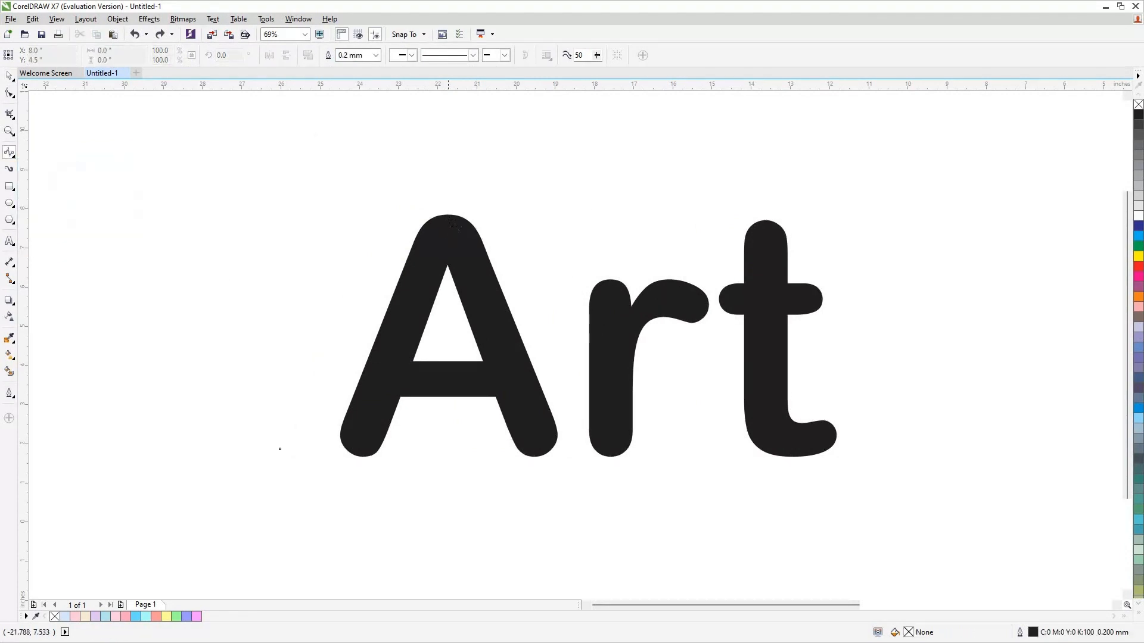
pyautogui.click(448, 213)
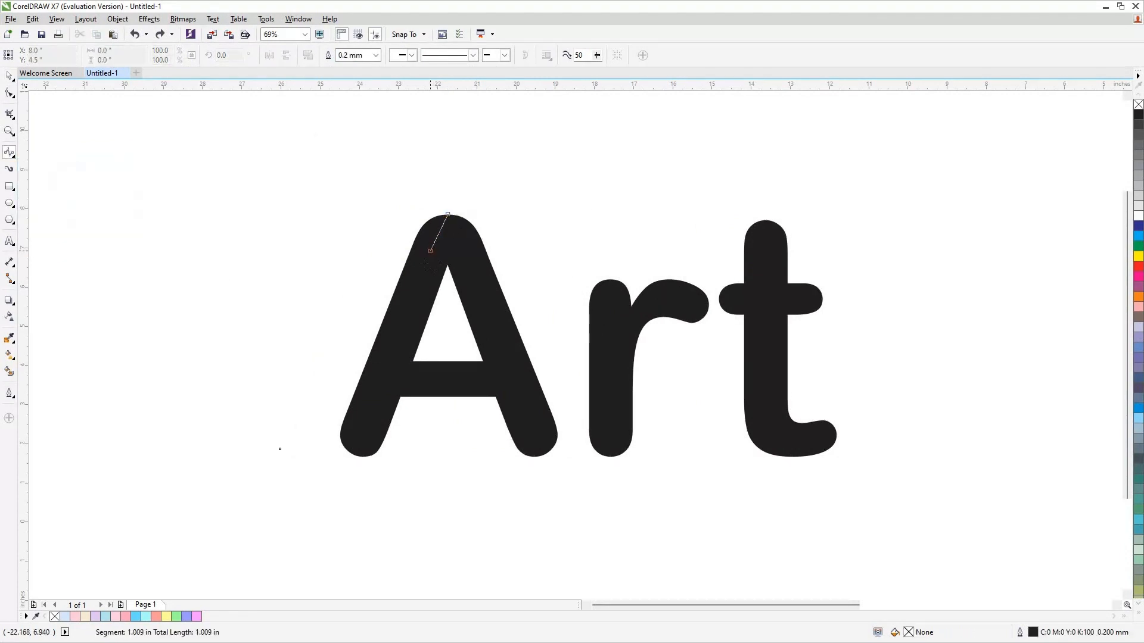
pyautogui.click(415, 273)
pyautogui.click(376, 357)
pyautogui.click(367, 411)
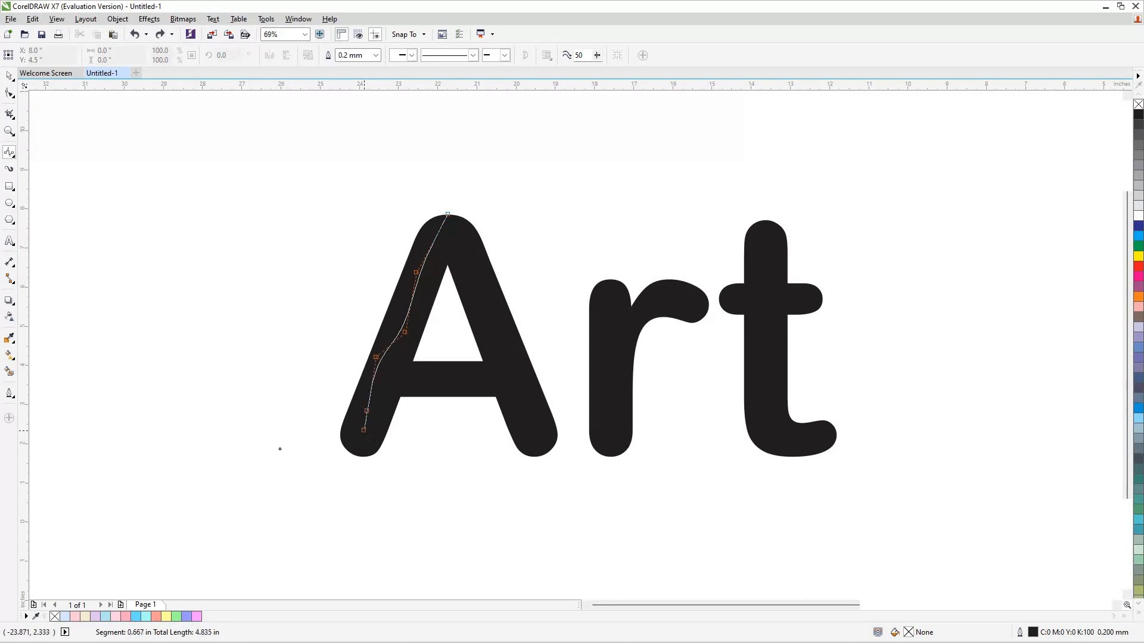
pyautogui.click(363, 434)
pyautogui.click(406, 374)
pyautogui.click(498, 374)
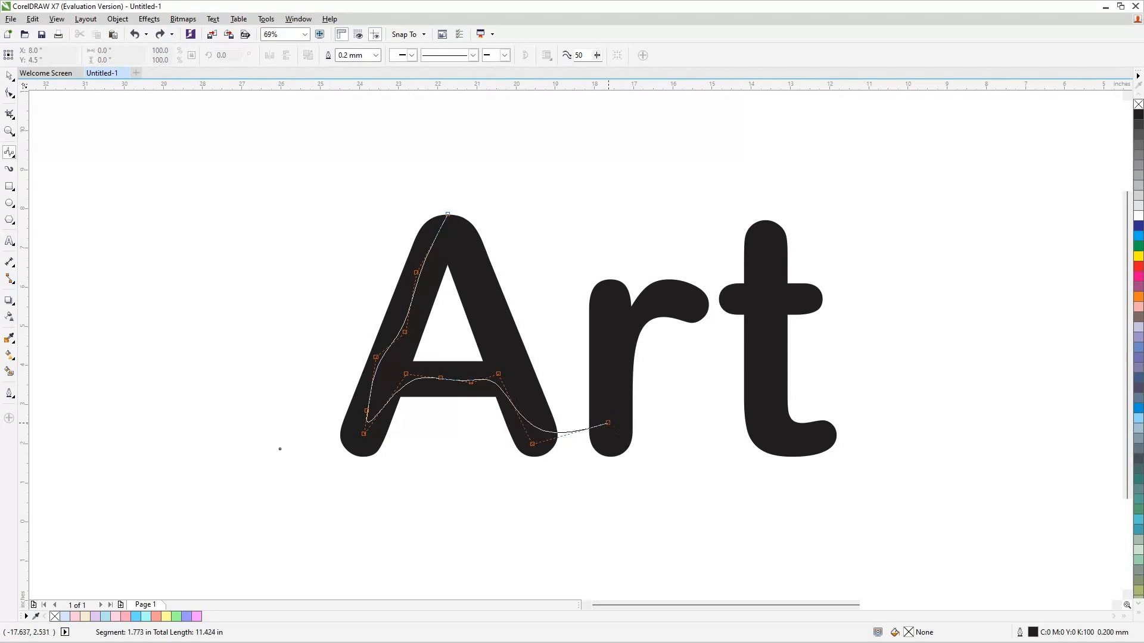
# Continue the B-Spline across the foot of the r and around the curved foot of the t.
pyautogui.click(607, 422)
pyautogui.click(623, 435)
pyautogui.click(697, 408)
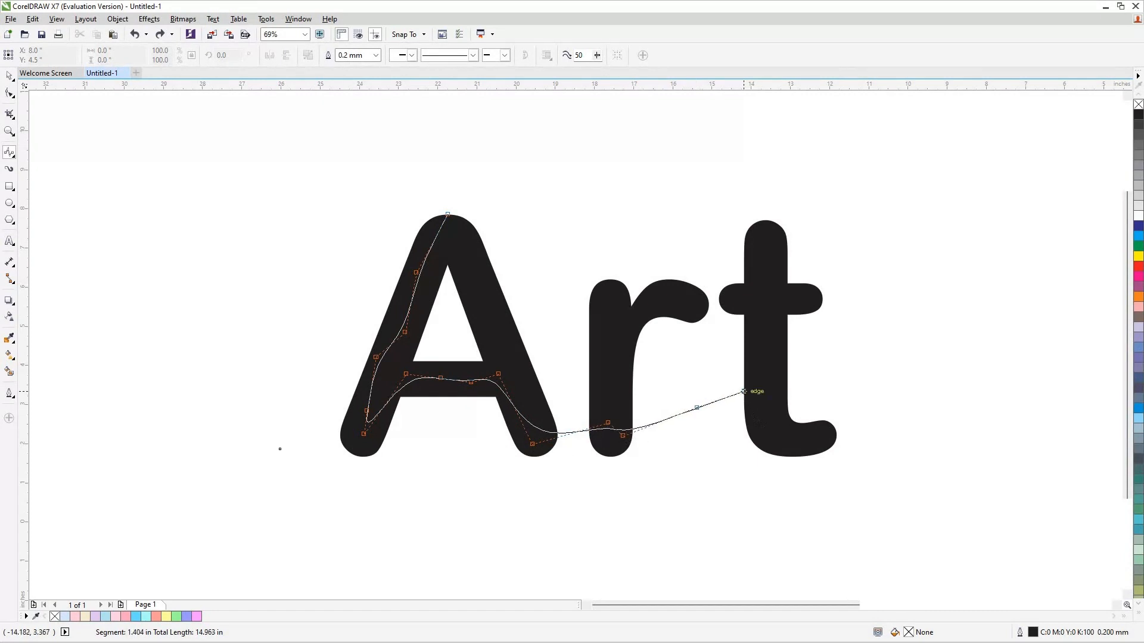
pyautogui.click(753, 419)
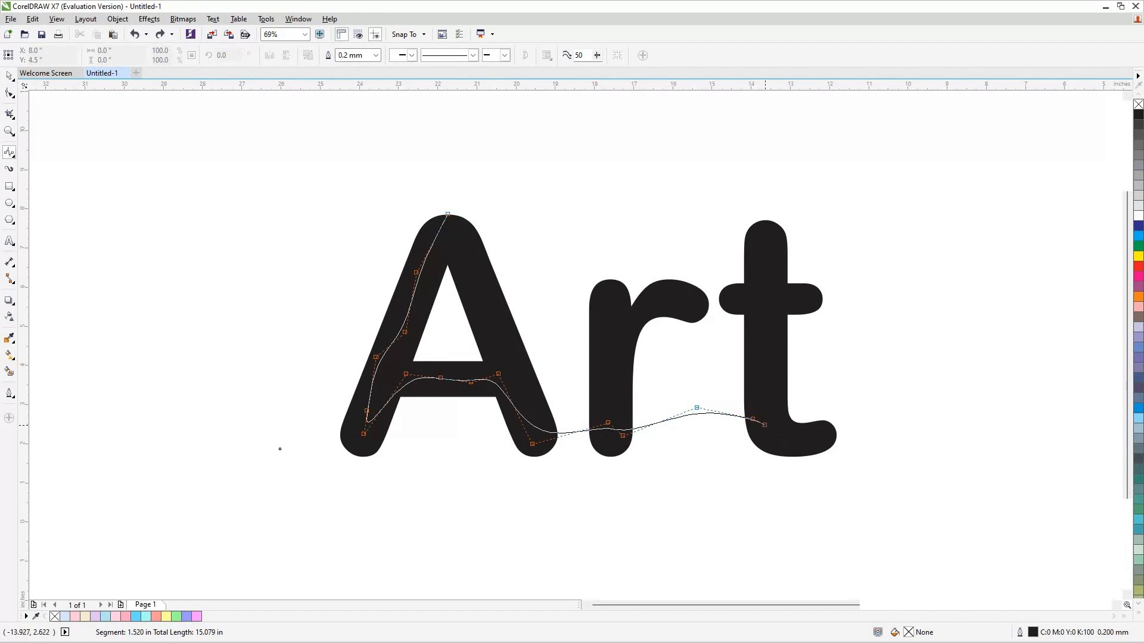
pyautogui.click(766, 433)
pyautogui.click(790, 448)
pyautogui.click(796, 421)
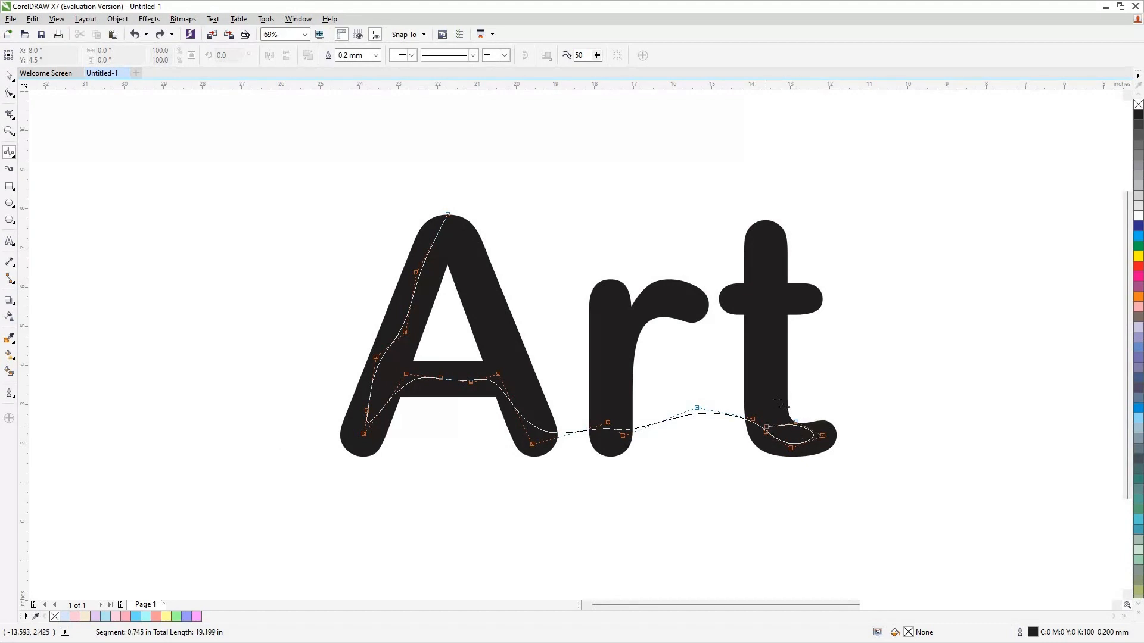
# Run the B-Spline up the stem of the t, bulging at the crossbar, to the letter's top.
pyautogui.click(777, 399)
pyautogui.click(779, 331)
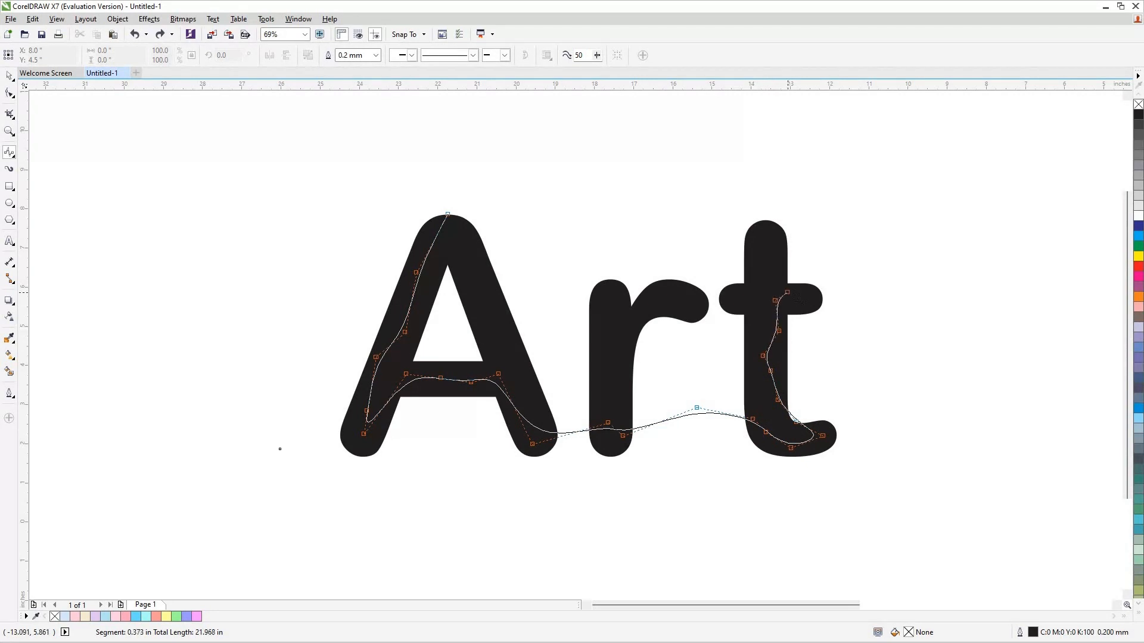
pyautogui.click(793, 293)
pyautogui.click(769, 233)
pyautogui.click(766, 219)
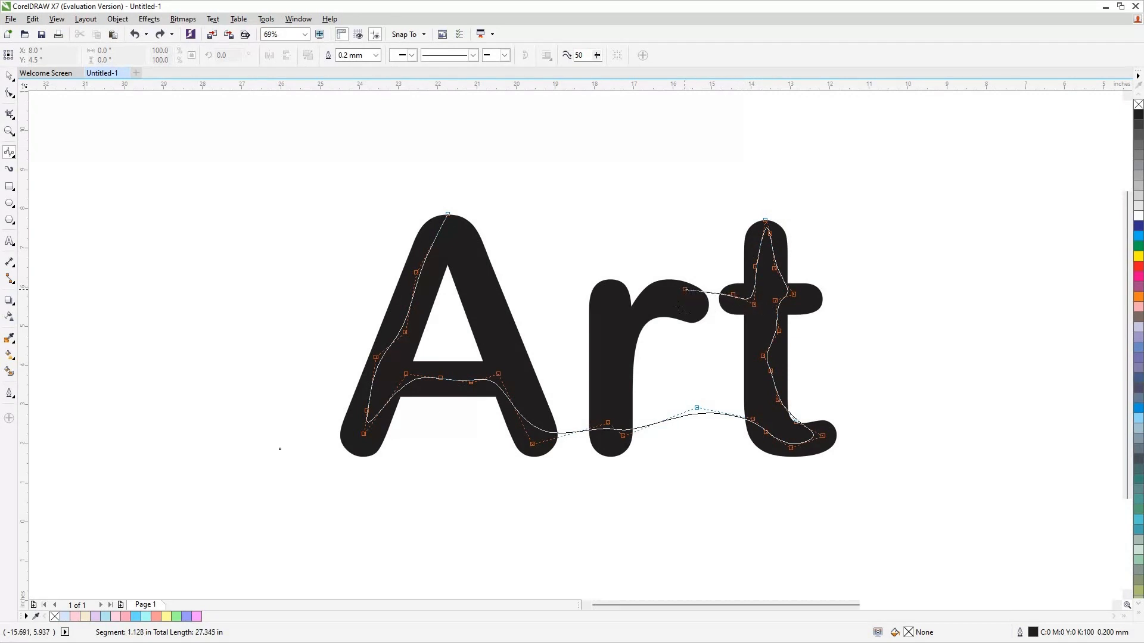
# Bring the B-Spline back from the t along the arm of the r, over its top and down its stem.
pyautogui.click(684, 290)
pyautogui.click(678, 307)
pyautogui.click(653, 293)
pyautogui.click(625, 344)
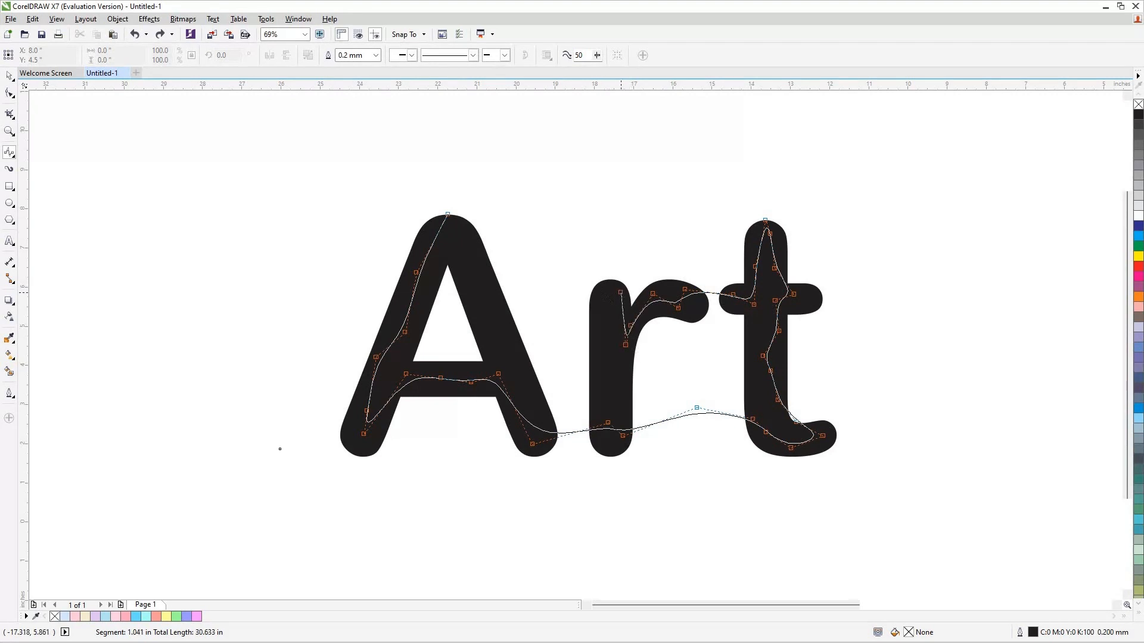
pyautogui.click(620, 293)
pyautogui.click(602, 292)
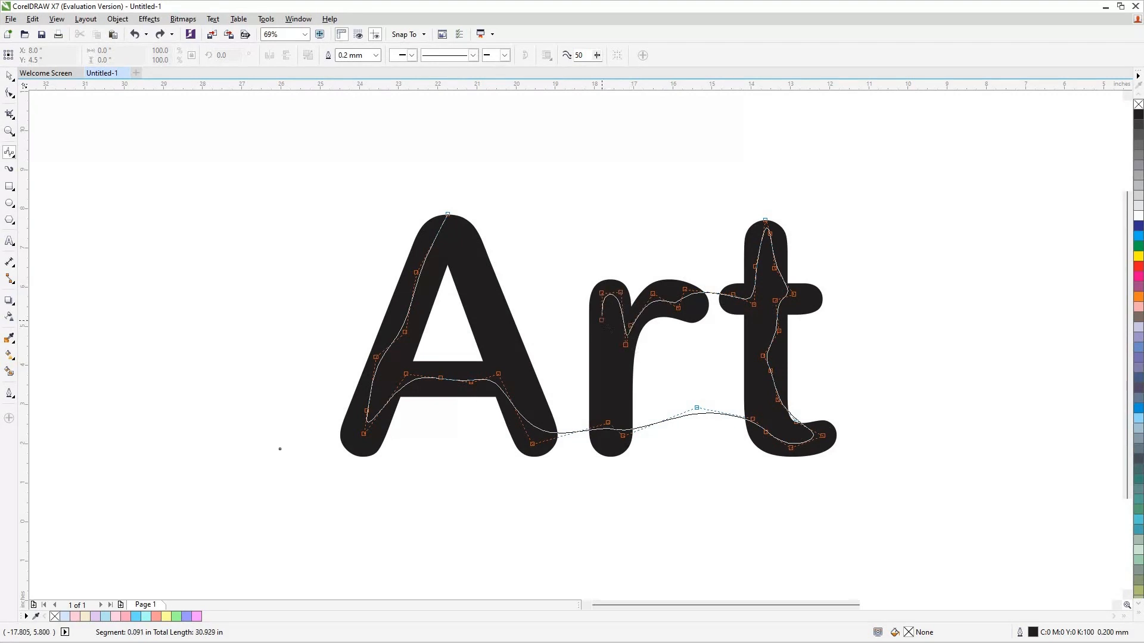
pyautogui.click(601, 354)
# Carry the B-Spline across the gap and up the right leg of the A, closing it at the starting point.
pyautogui.click(569, 361)
pyautogui.click(517, 360)
pyautogui.click(470, 297)
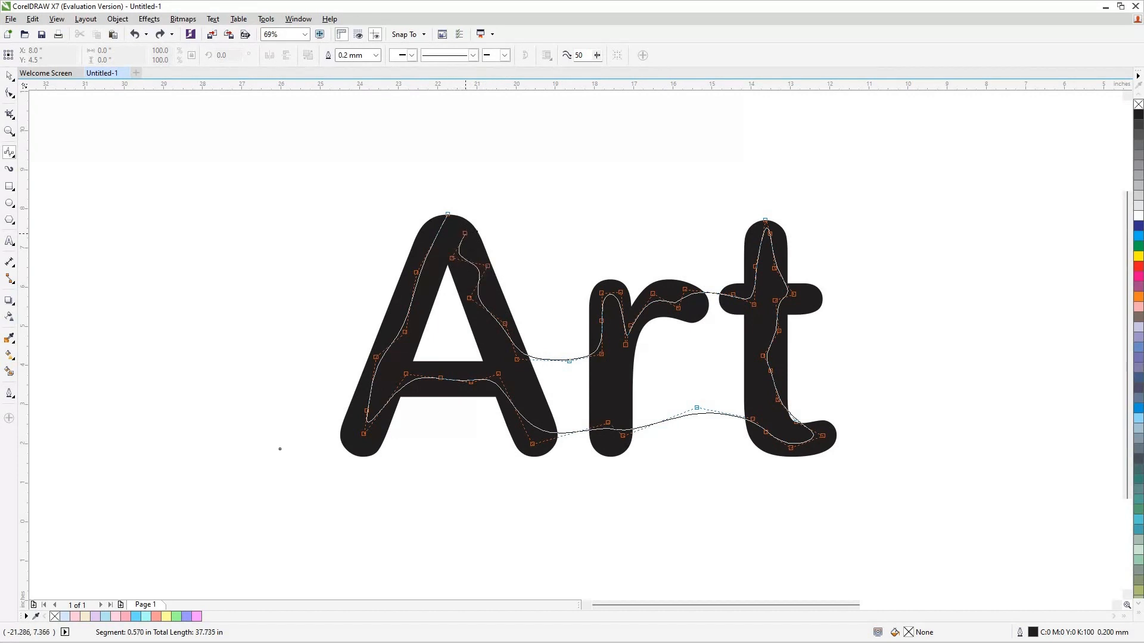
pyautogui.click(469, 222)
pyautogui.click(448, 214)
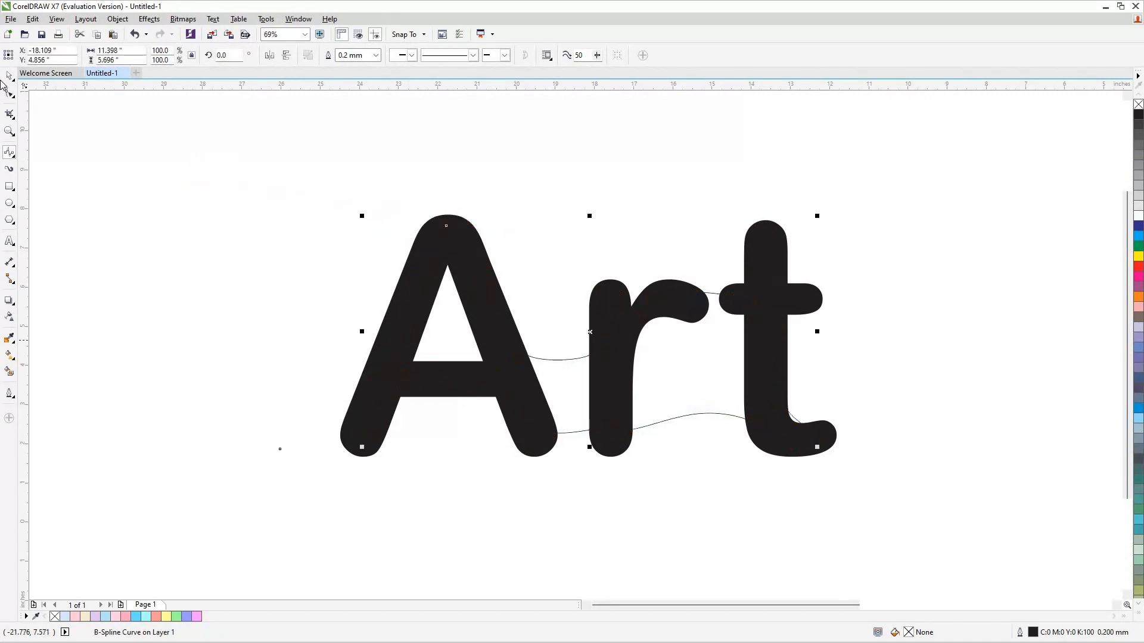
# Try moving the closed B-Spline off the lettering and undo the move.
pyautogui.press('space')
pyautogui.moveTo(523, 327); pyautogui.dragTo(477, 280)
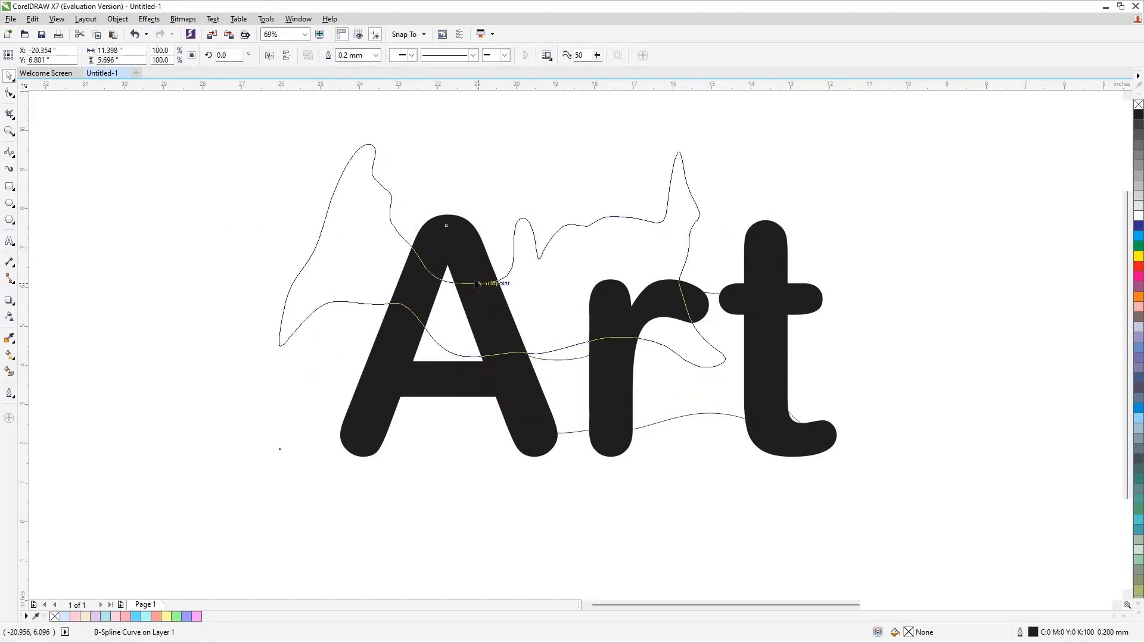
pyautogui.hotkey('ctrl', 'z')
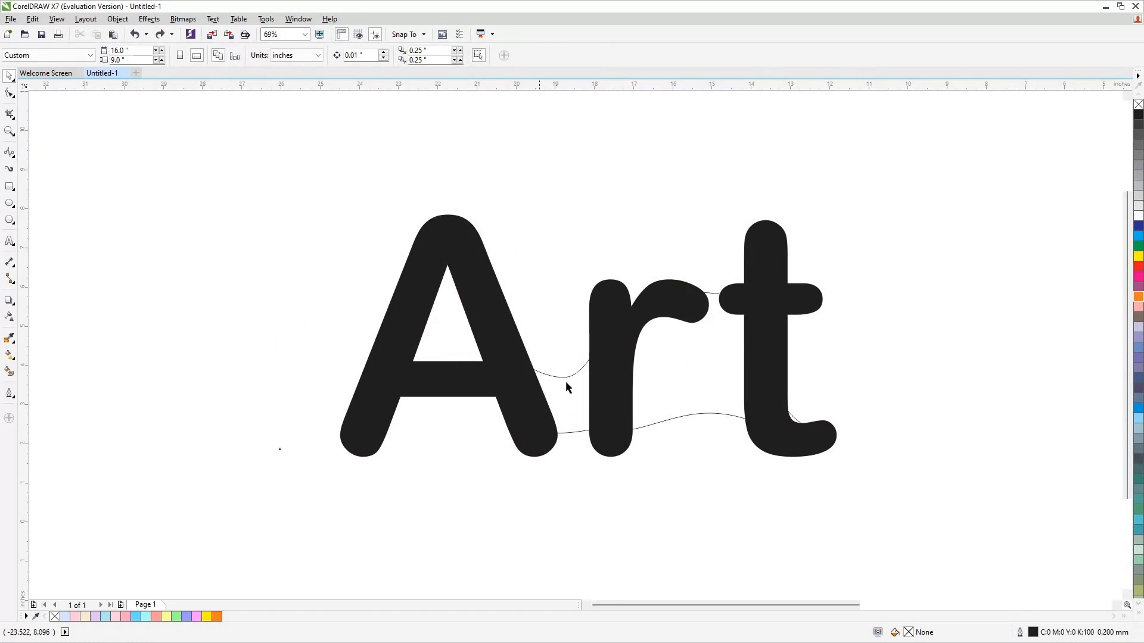
# Fill the closed curve with a lighter shade of Orange and remove its outline.
pyautogui.click(567, 377)
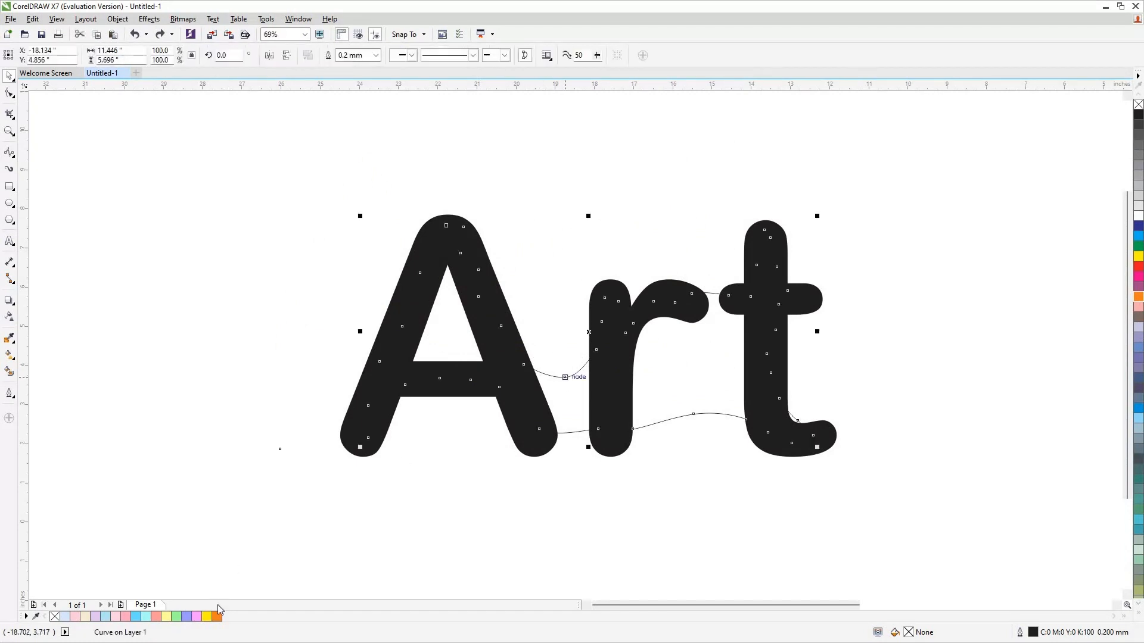
pyautogui.click(216, 618)
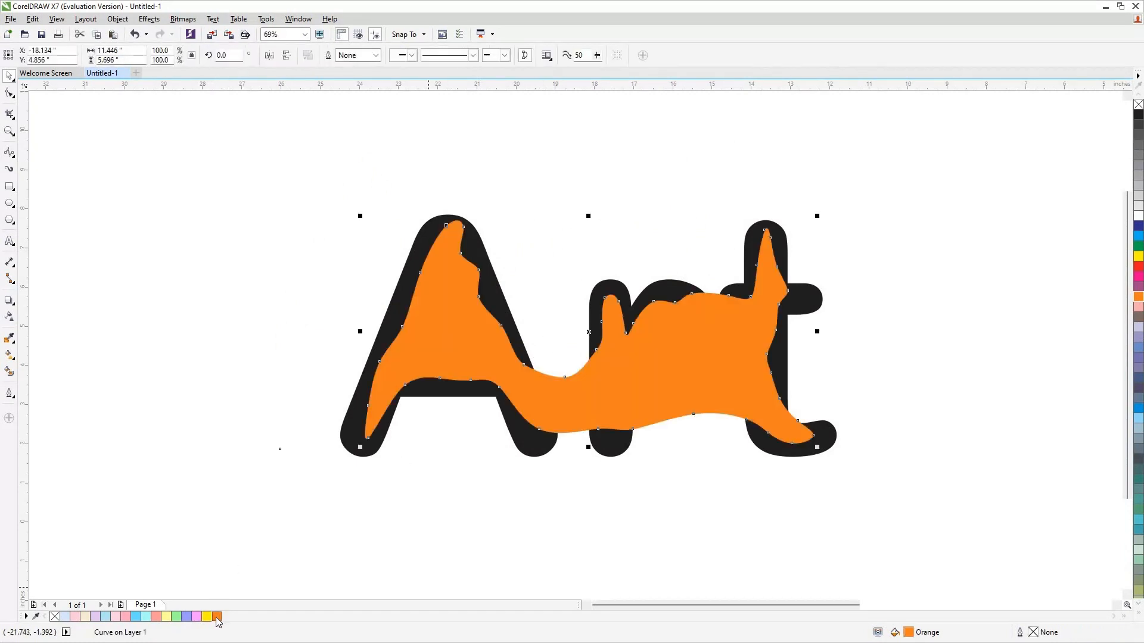
pyautogui.moveTo(218, 619); pyautogui.dragTo(244, 614)
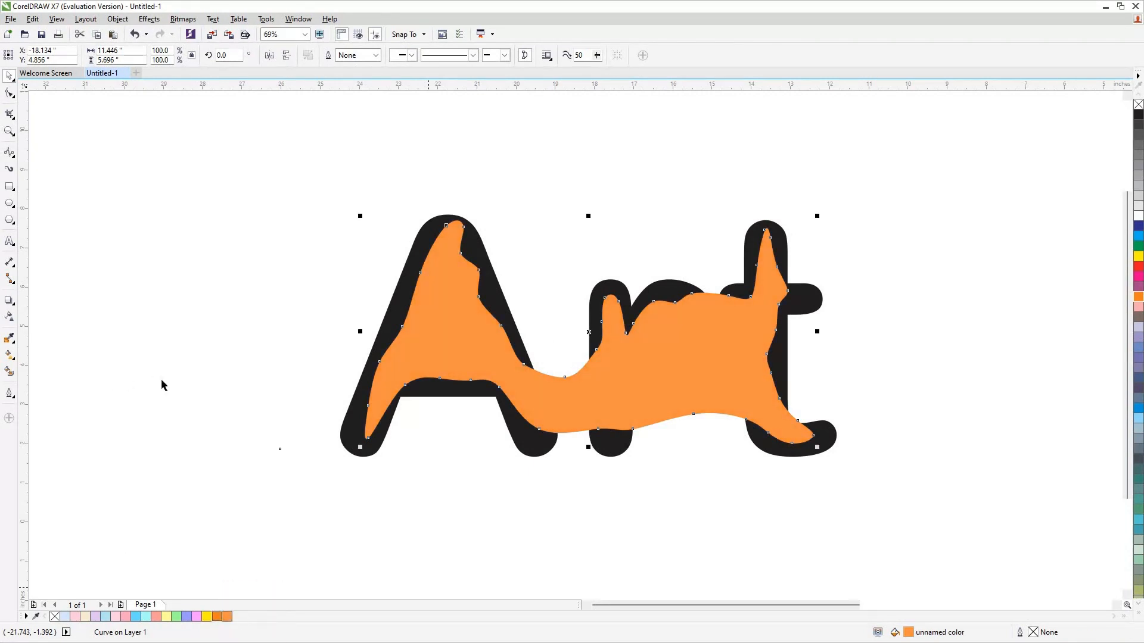
pyautogui.click(48, 337)
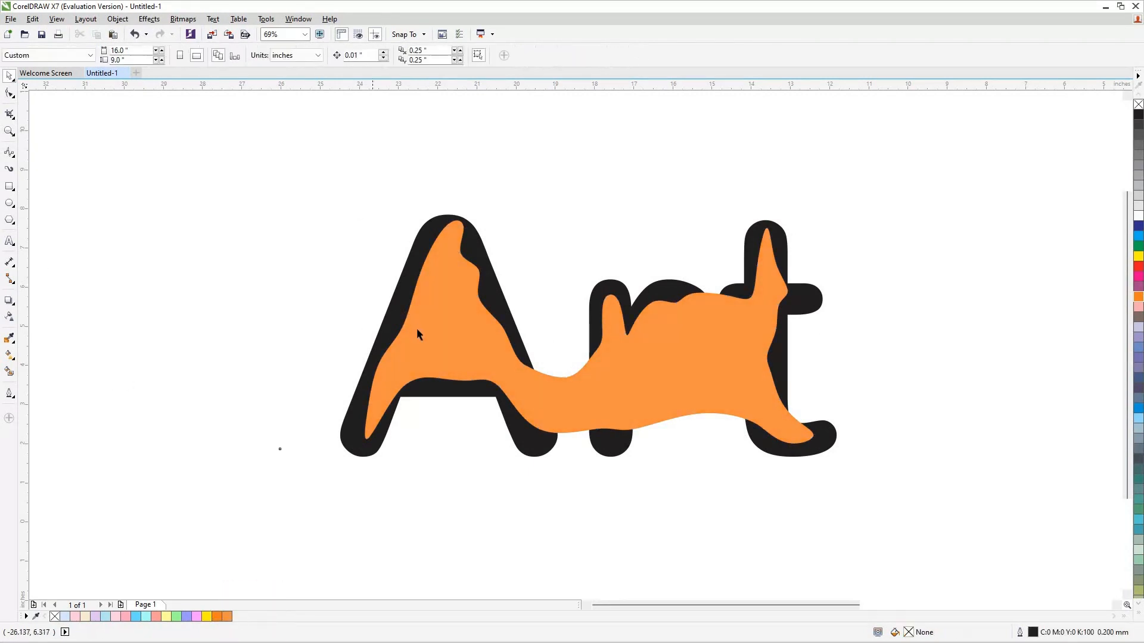
# Move the orange shape's node beside the right leg of the A about 0.185 in toward the letter's edge.
pyautogui.scroll(-1, 416, 328)
pyautogui.click(609, 327)
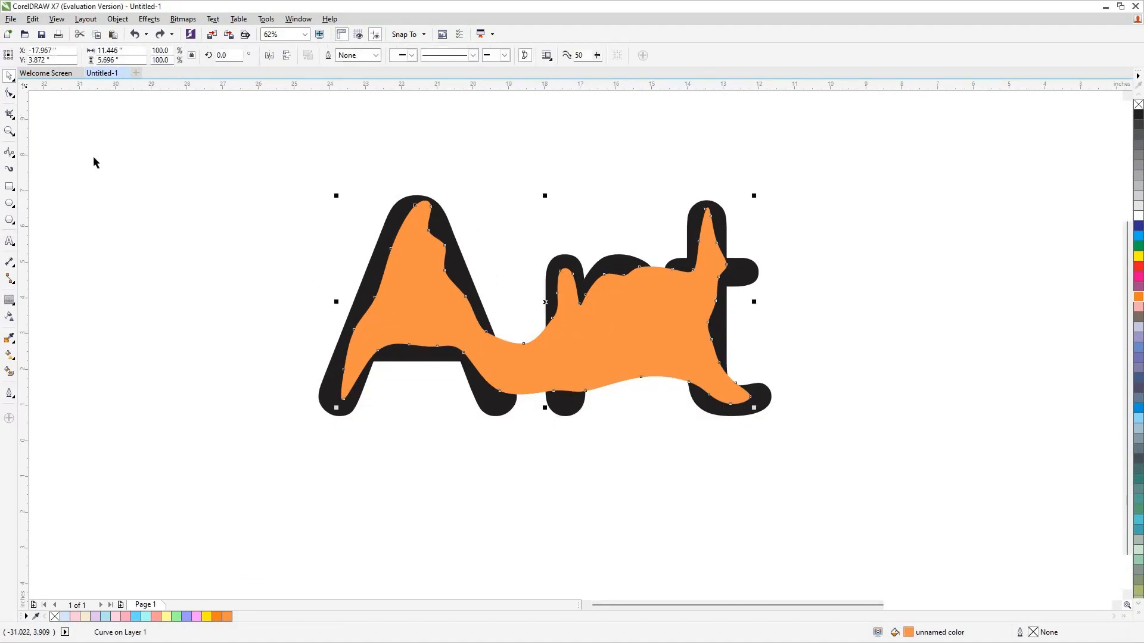
pyautogui.click(9, 95)
pyautogui.moveTo(343, 377); pyautogui.dragTo(332, 378)
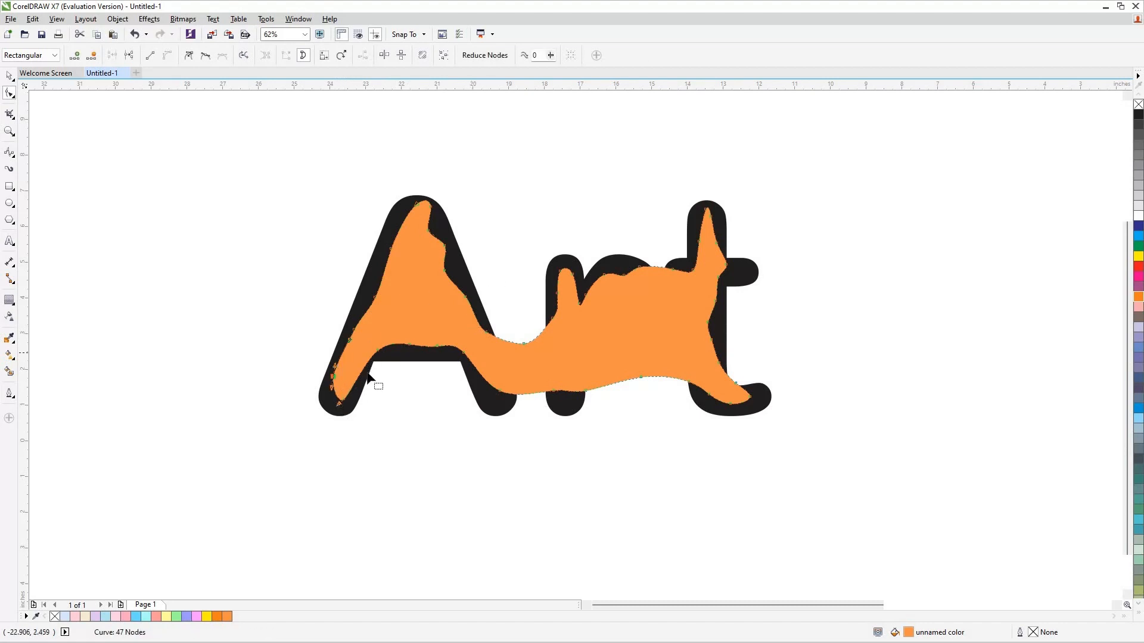
pyautogui.hotkey('ctrl', 'z')
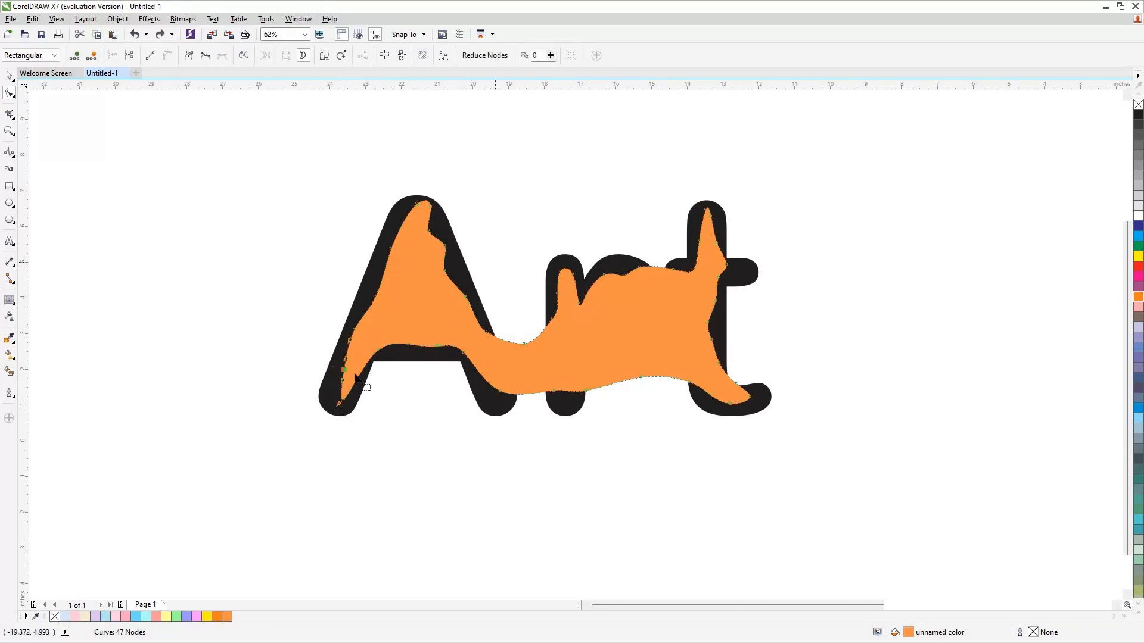
pyautogui.moveTo(485, 332); pyautogui.dragTo(491, 327)
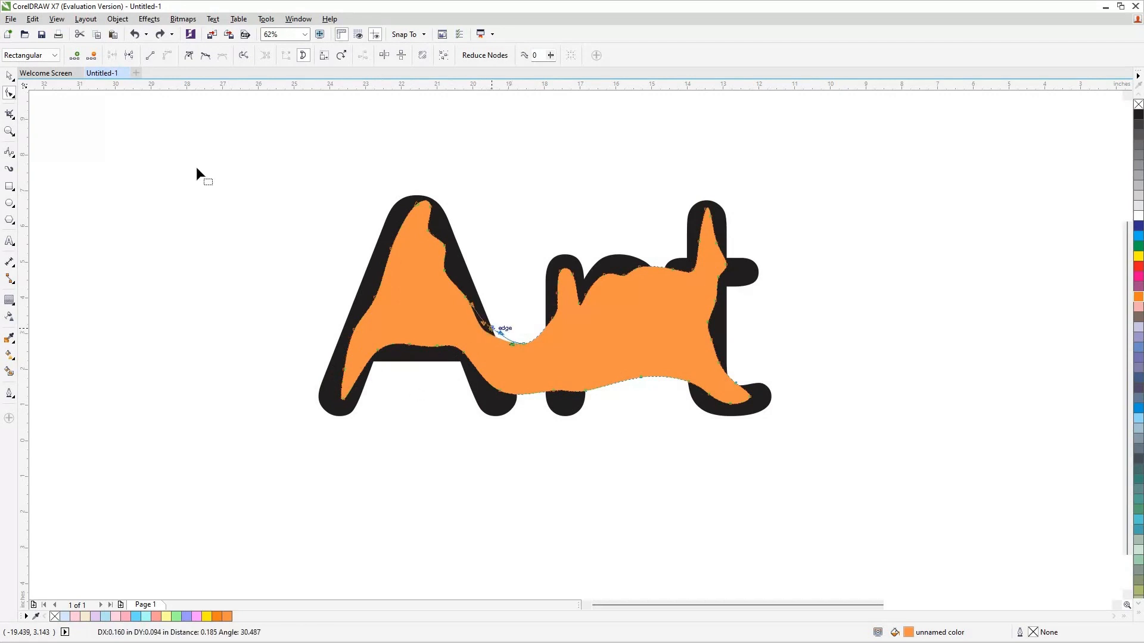
# Add an inward two-step contour with a red fill and about 0.412 in offset to the orange shape.
pyautogui.click(9, 75)
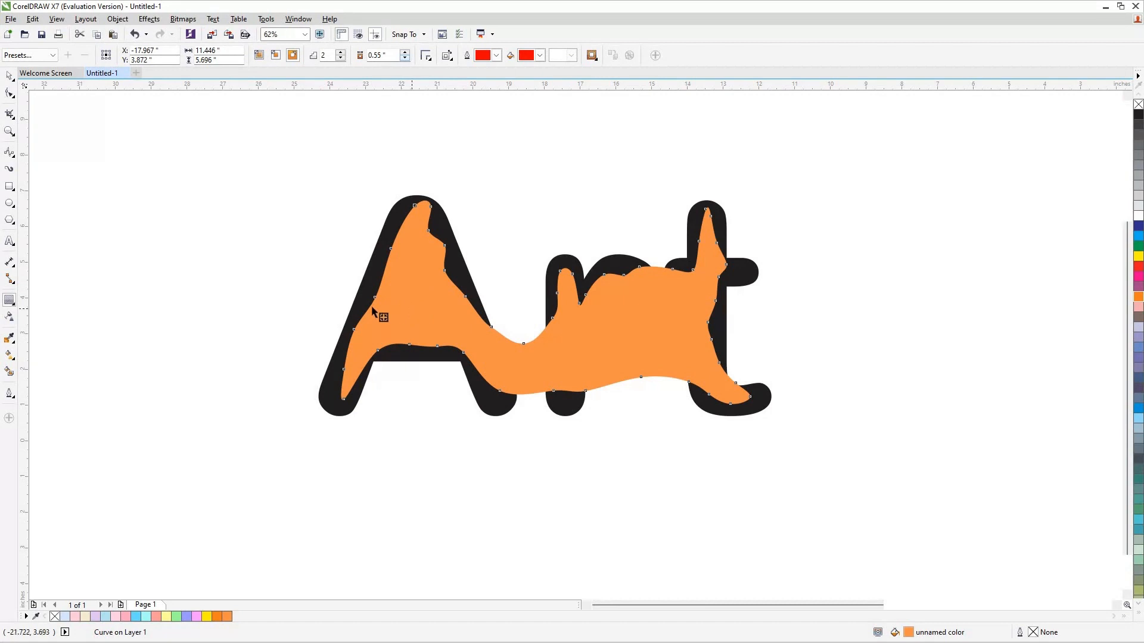
pyautogui.moveTo(374, 312); pyautogui.dragTo(370, 303)
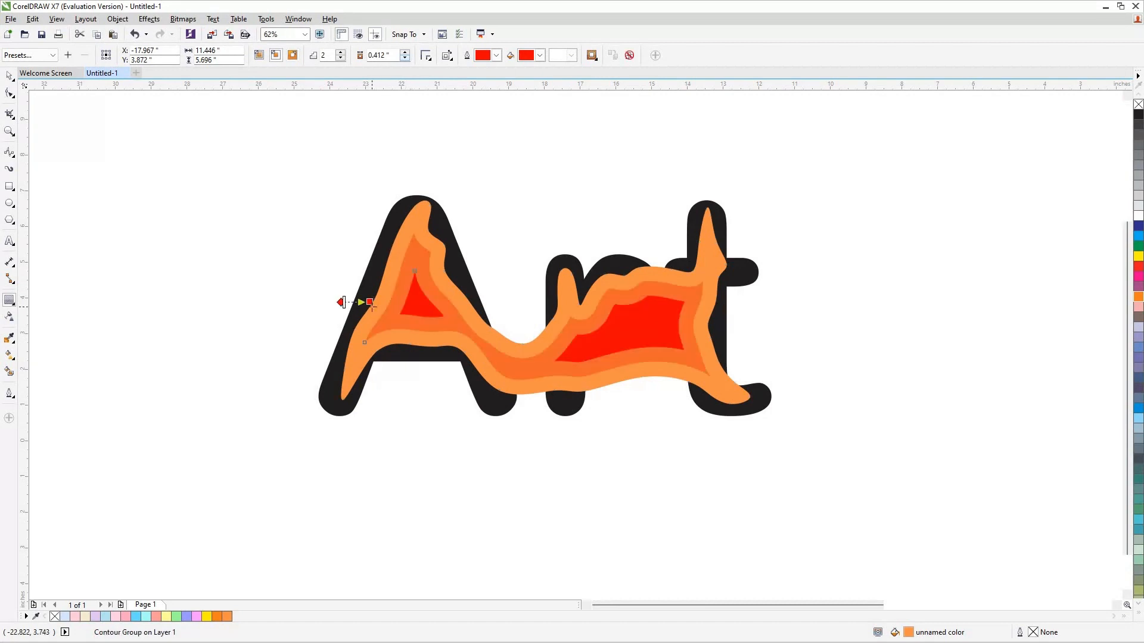
# Change the contour direction to outside and set its offset to about 0.358 in.
pyautogui.click(293, 55)
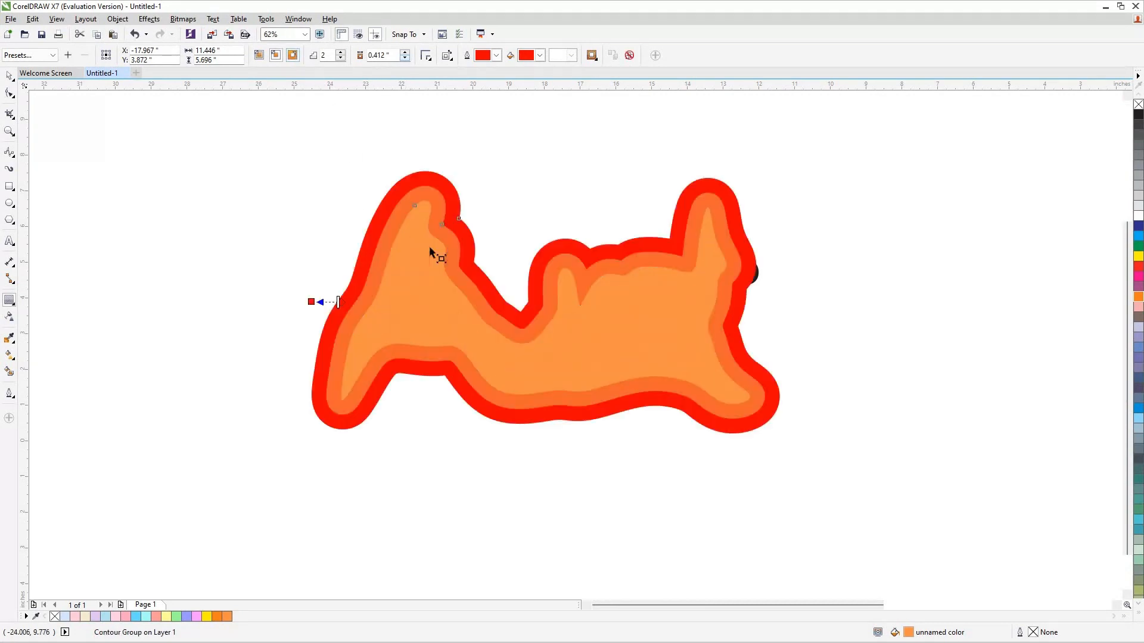
pyautogui.moveTo(337, 302); pyautogui.dragTo(314, 302)
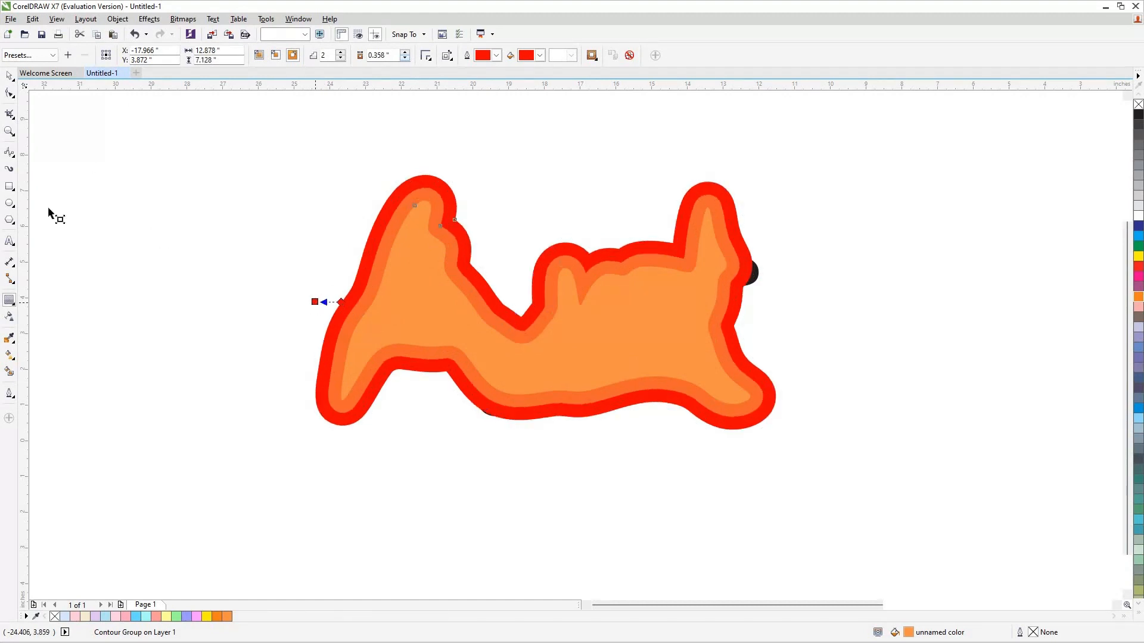
pyautogui.press('space')
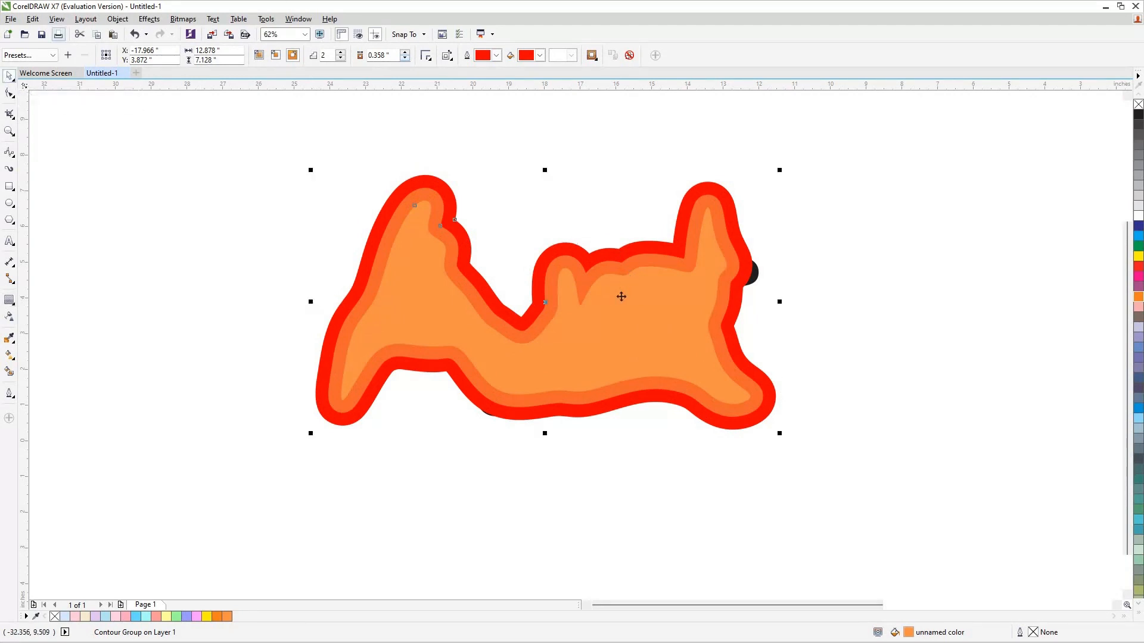
# Move the contoured orange shape clear of the lettering, to its upper left at about X -30.311 in, Y 7.031 in.
pyautogui.moveTo(620, 304); pyautogui.dragTo(341, 401)
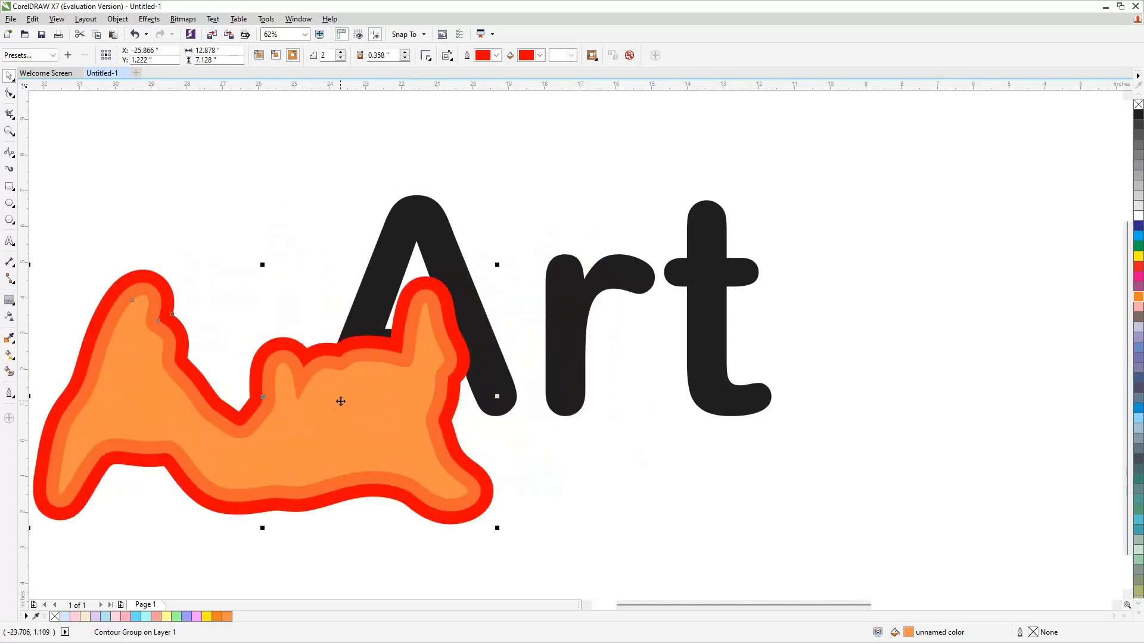
pyautogui.scroll(1, 341, 402)
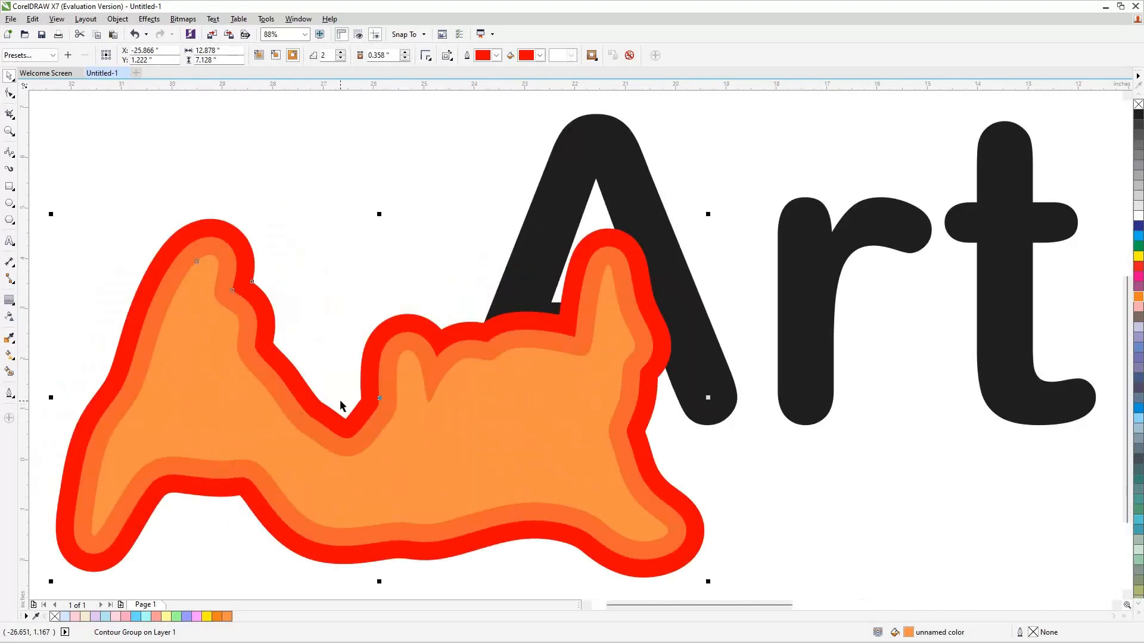
pyautogui.scroll(-2, 341, 401)
pyautogui.moveTo(425, 430); pyautogui.dragTo(290, 232)
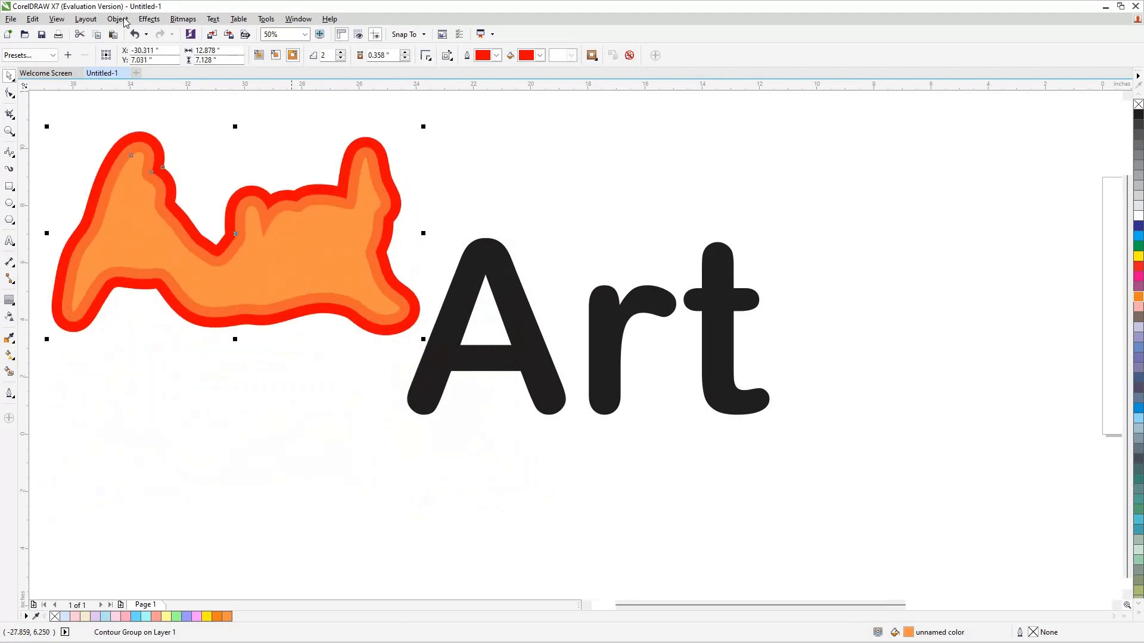
# Break the contour group apart, test the separation by moving the light orange curve, and undo that move.
pyautogui.click(160, 198)
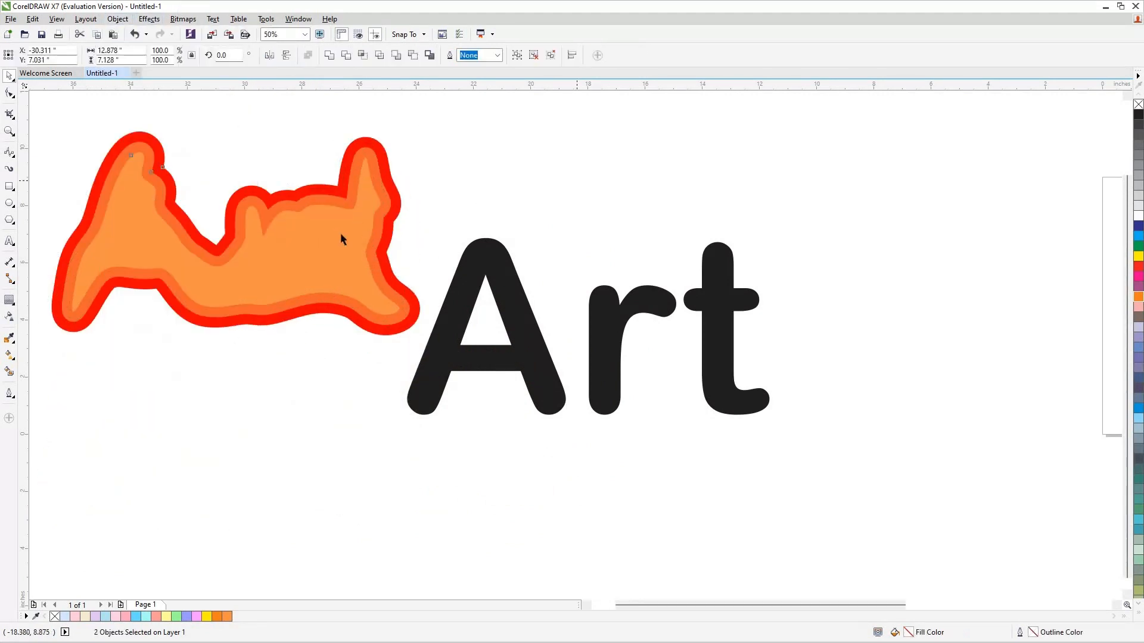
pyautogui.moveTo(341, 238); pyautogui.dragTo(477, 228)
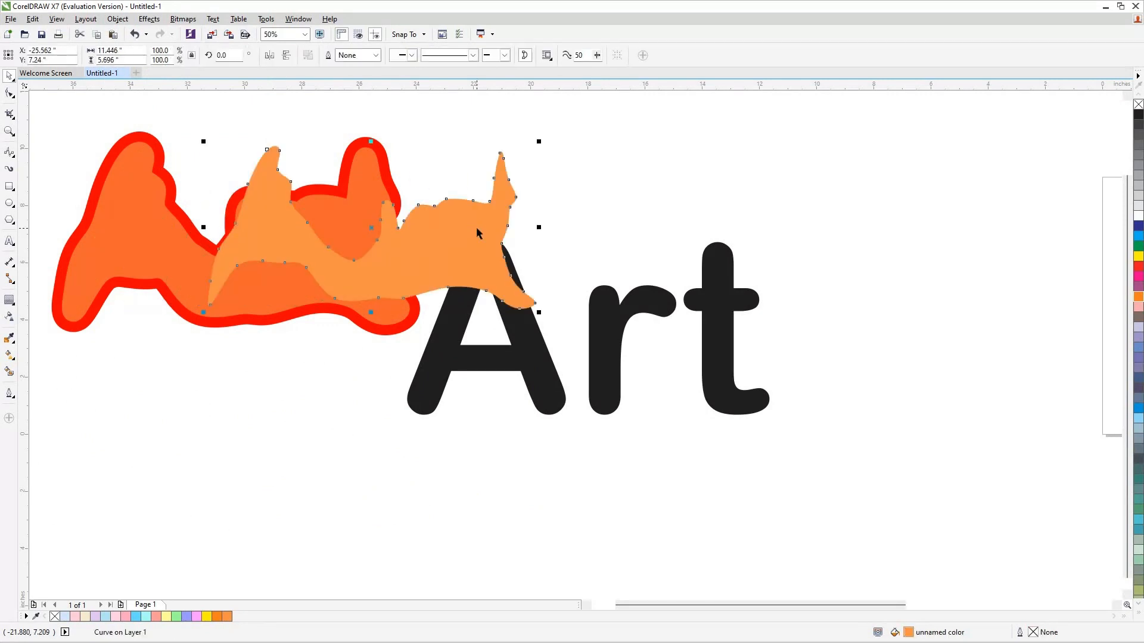
pyautogui.hotkey('ctrl', 'z')
# Move the Art lettering right to about X -8.862 in, Y 5.424 in, and all the contour shapes to about X -24.873 in, Y 3.511 in.
pyautogui.moveTo(501, 276); pyautogui.dragTo(761, 228)
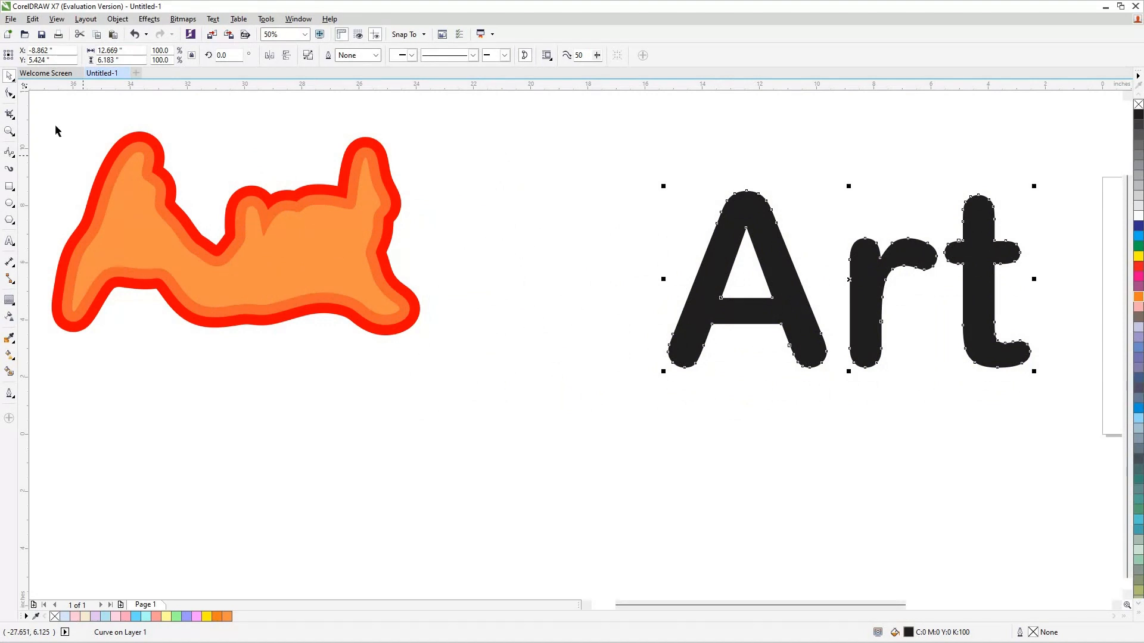
pyautogui.moveTo(55, 124); pyautogui.dragTo(460, 358)
pyautogui.hotkey('ctrl', 'z')
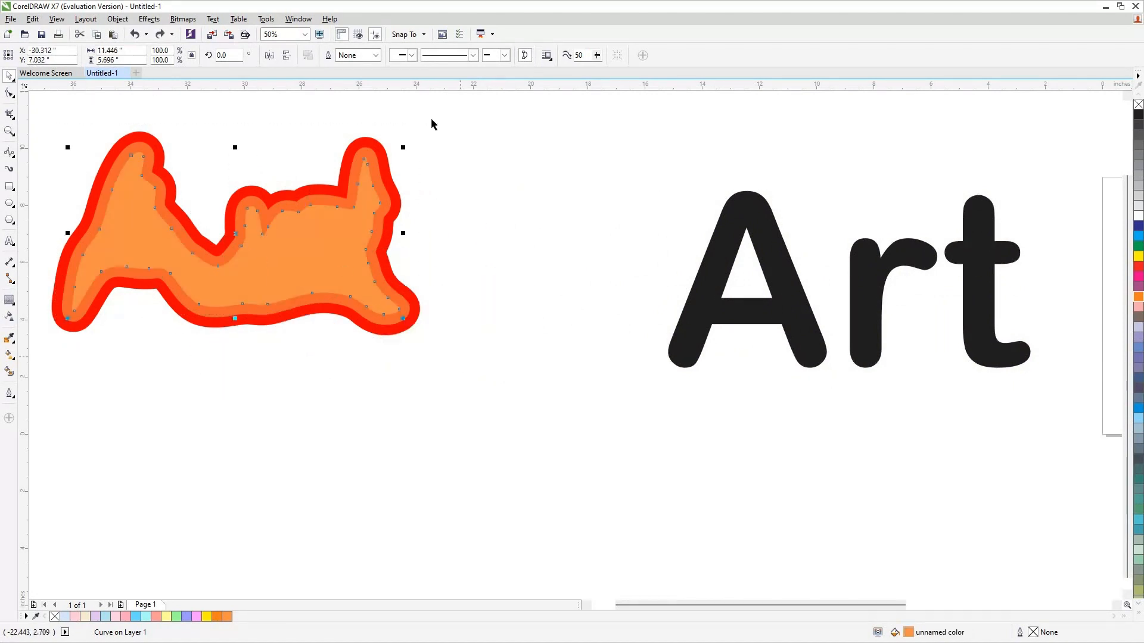
pyautogui.moveTo(450, 124); pyautogui.dragTo(42, 363)
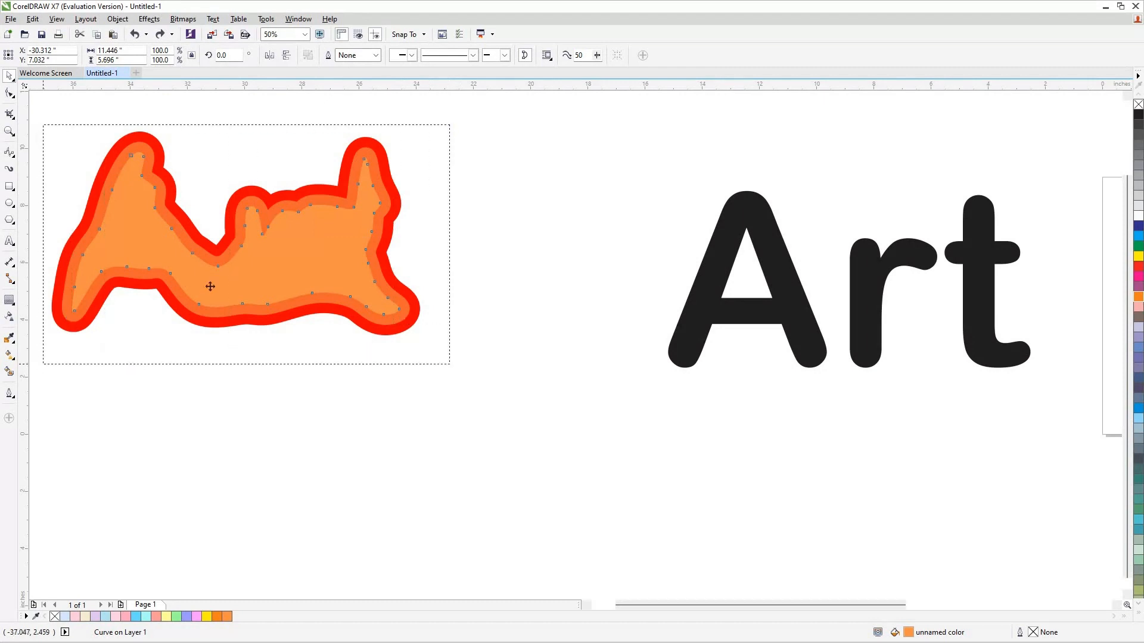
pyautogui.moveTo(212, 286); pyautogui.dragTo(367, 388)
pyautogui.moveTo(276, 333); pyautogui.dragTo(276, 333)
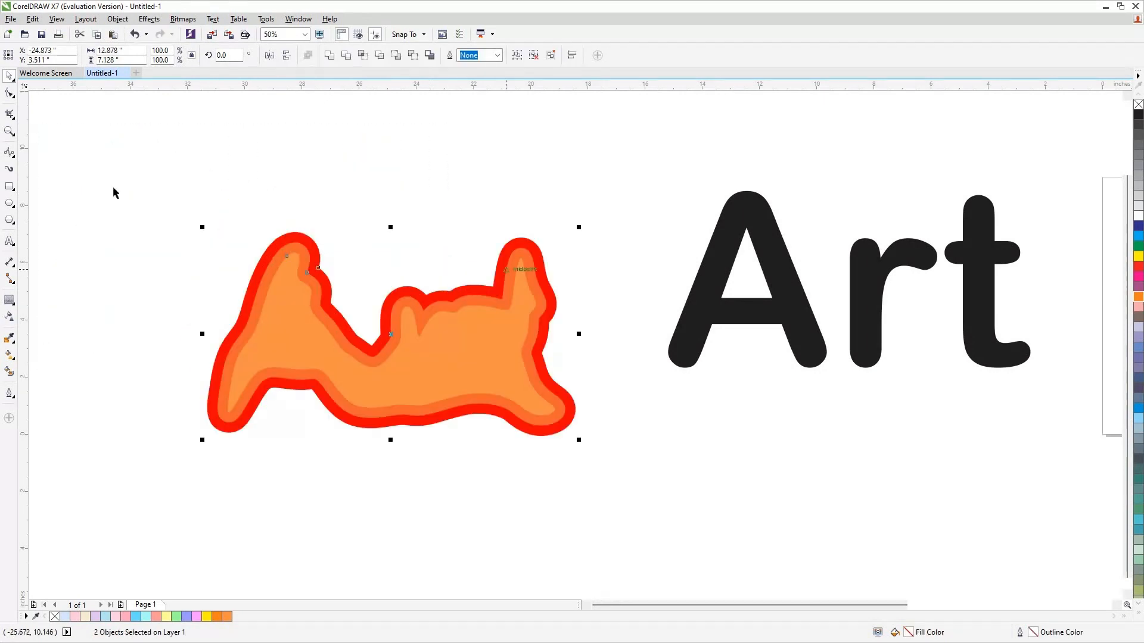
# Try to edit the outer contour's nodes with the Shape tool while its curves are still grouped.
pyautogui.click(9, 94)
pyautogui.click(366, 306)
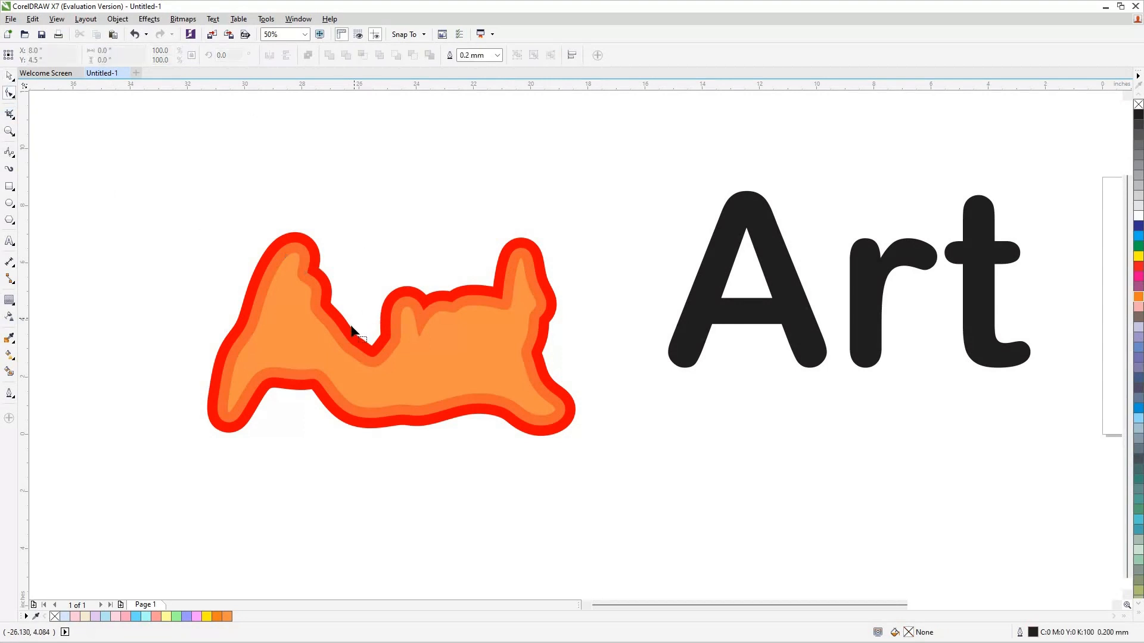
pyautogui.click(9, 76)
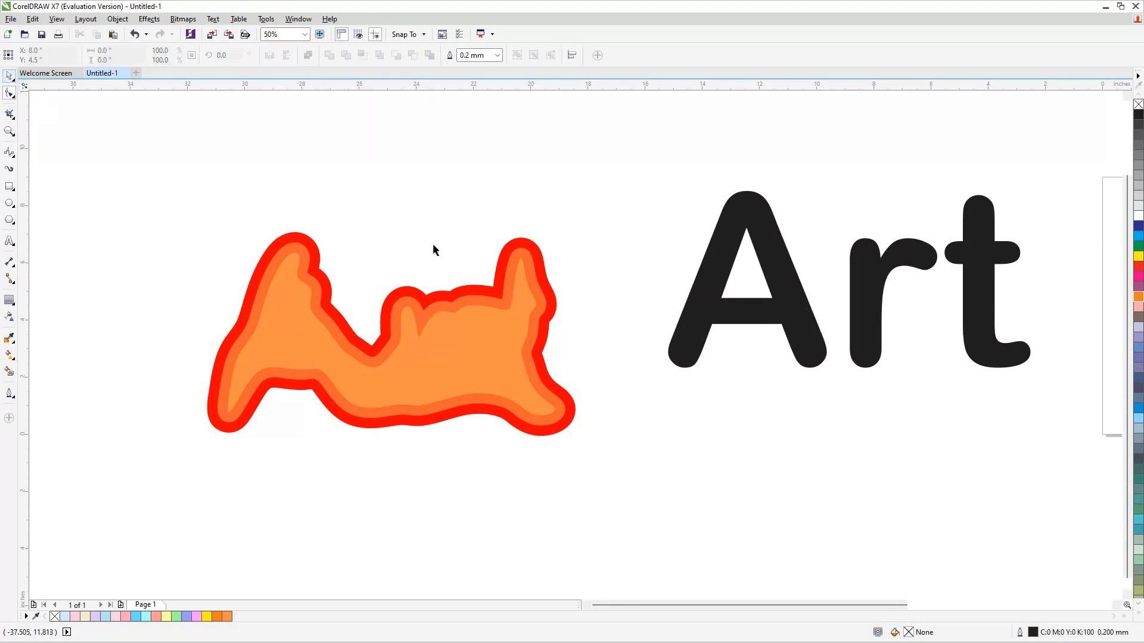
pyautogui.click(312, 243)
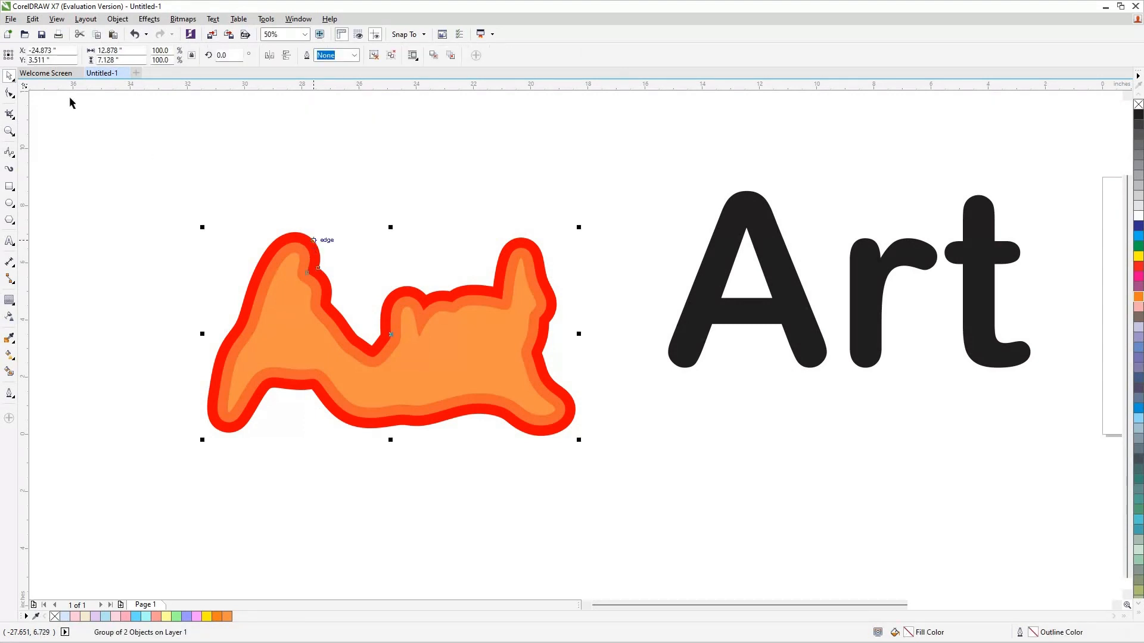
pyautogui.click(9, 93)
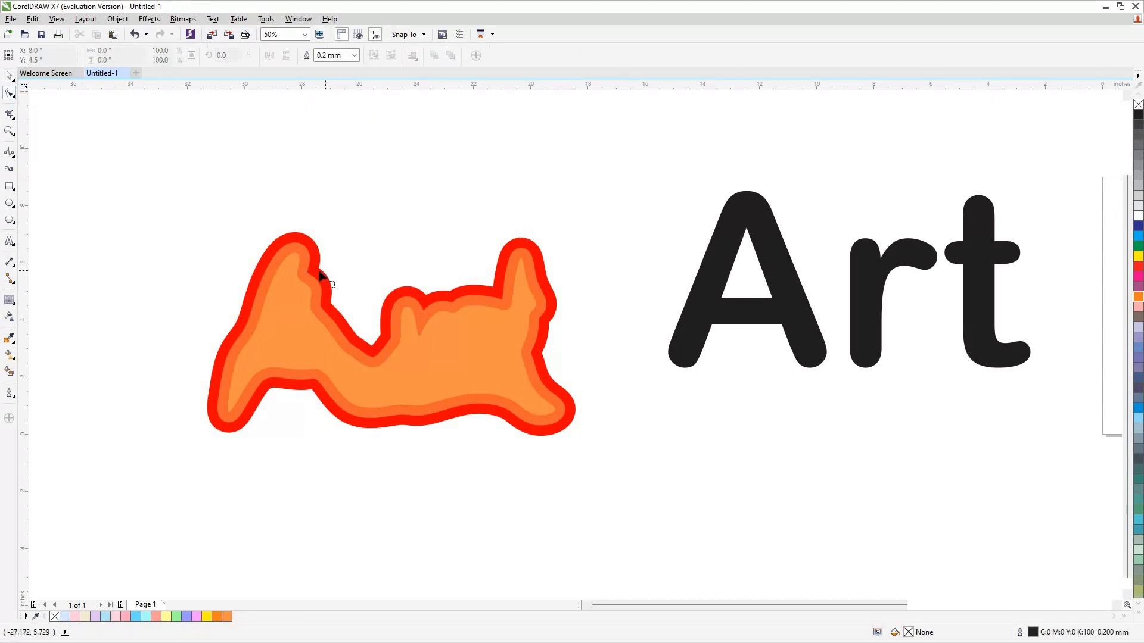
pyautogui.click(9, 76)
pyautogui.click(139, 185)
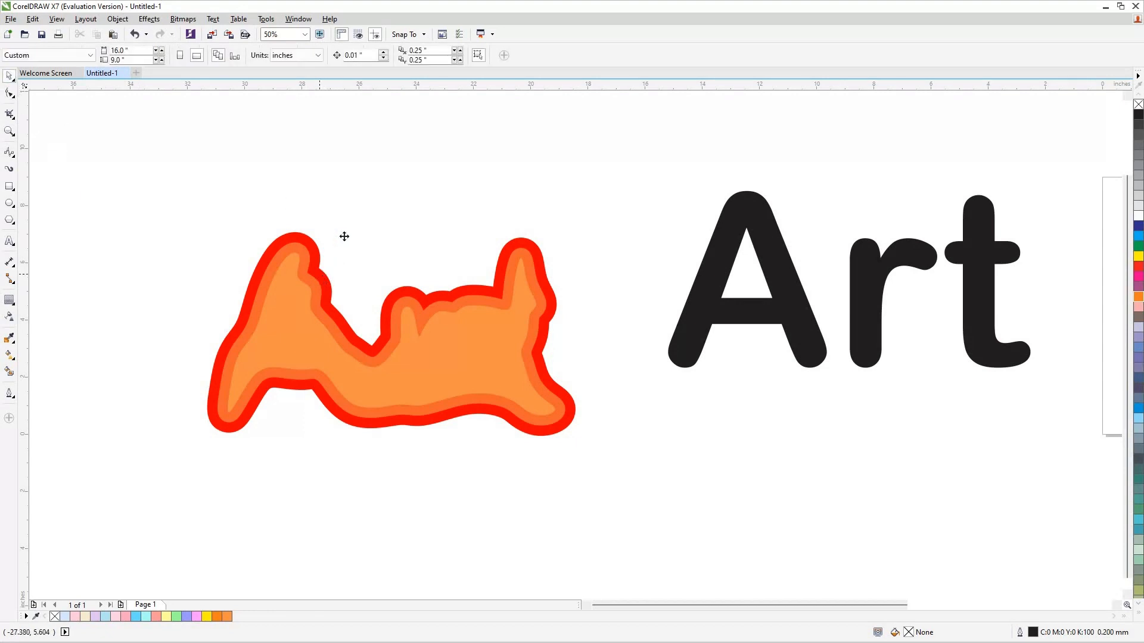
# Try moving the grouped outer contours away from the light orange shape and undo each move.
pyautogui.moveTo(321, 274); pyautogui.dragTo(344, 237)
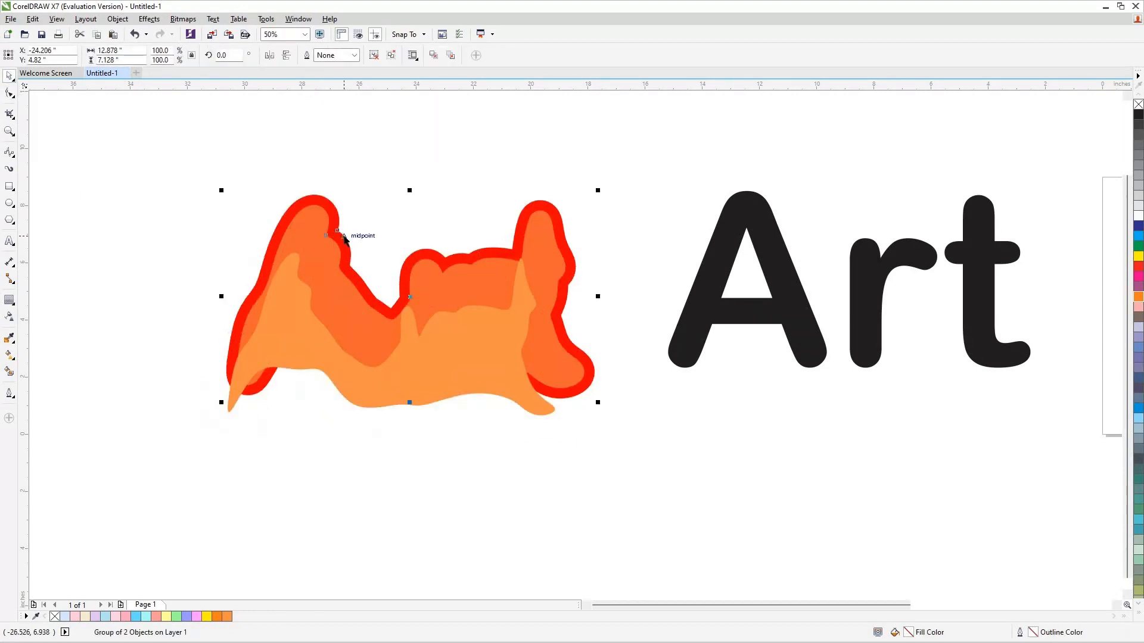
pyautogui.hotkey('ctrl', 'z')
pyautogui.rightClick(345, 239)
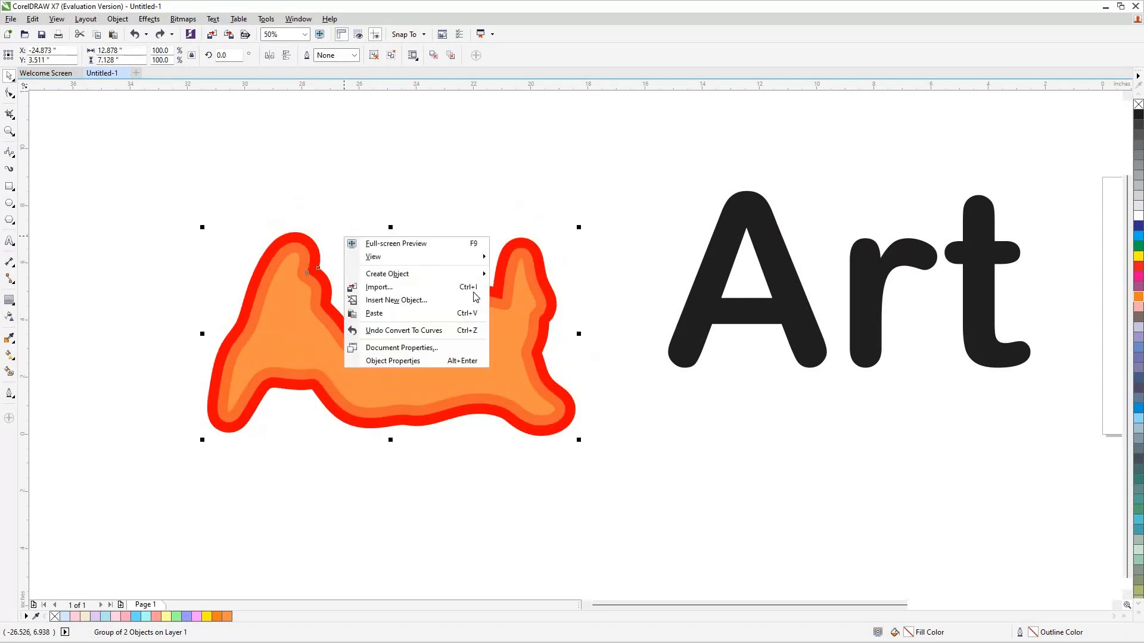
pyautogui.click(519, 310)
pyautogui.rightClick(518, 310)
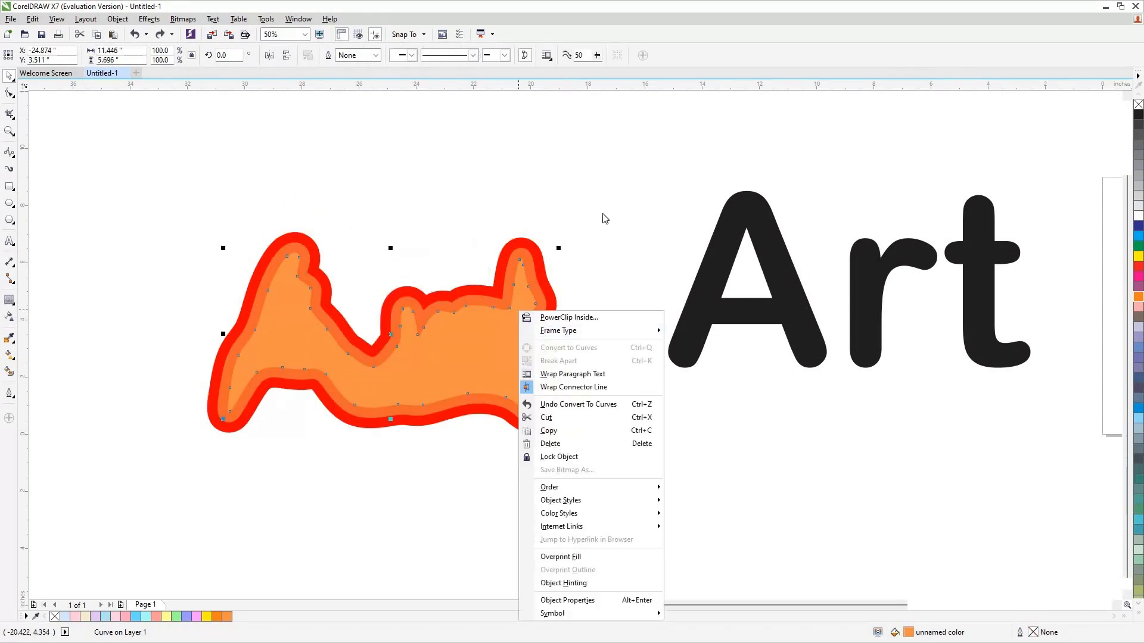
pyautogui.press('Escape')
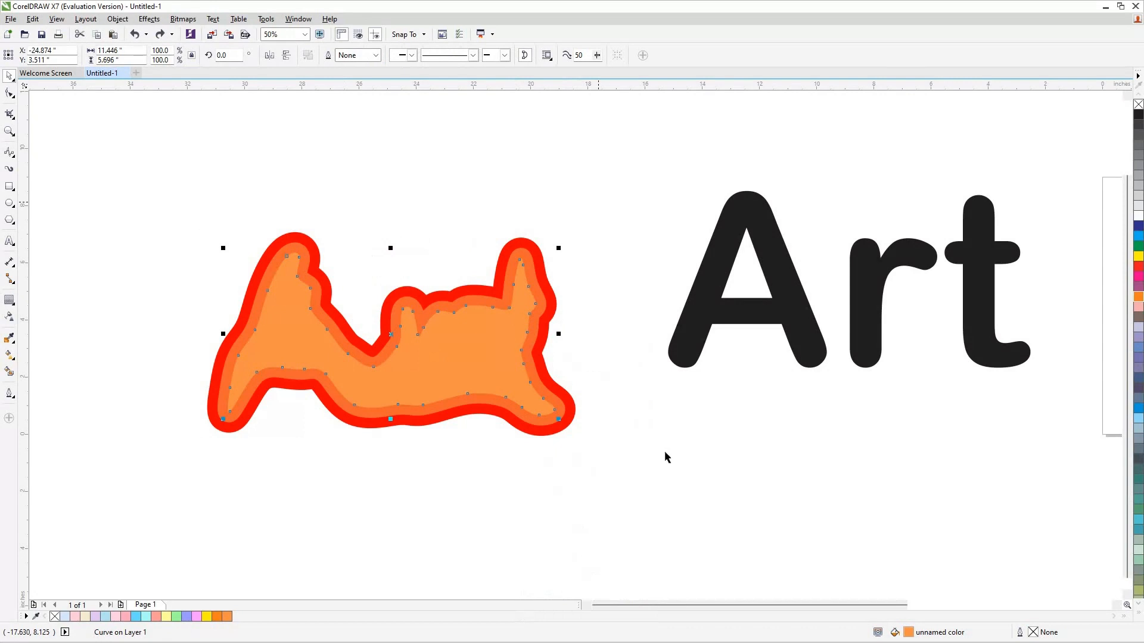
pyautogui.click(665, 452)
pyautogui.moveTo(555, 304); pyautogui.dragTo(657, 220)
pyautogui.rightClick(658, 224)
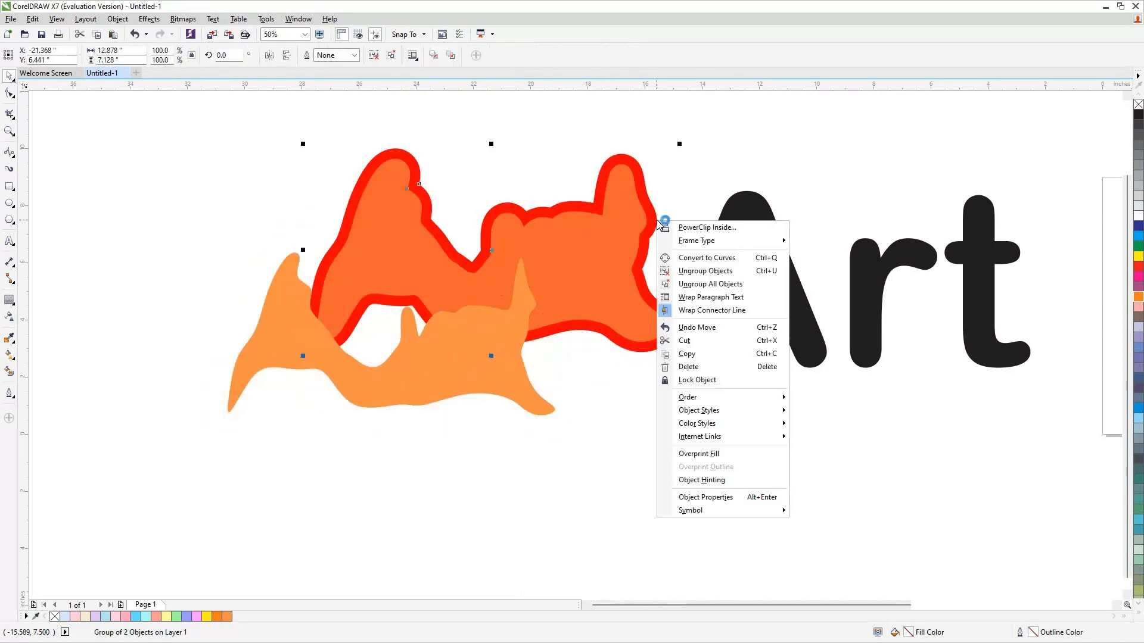
pyautogui.click(842, 140)
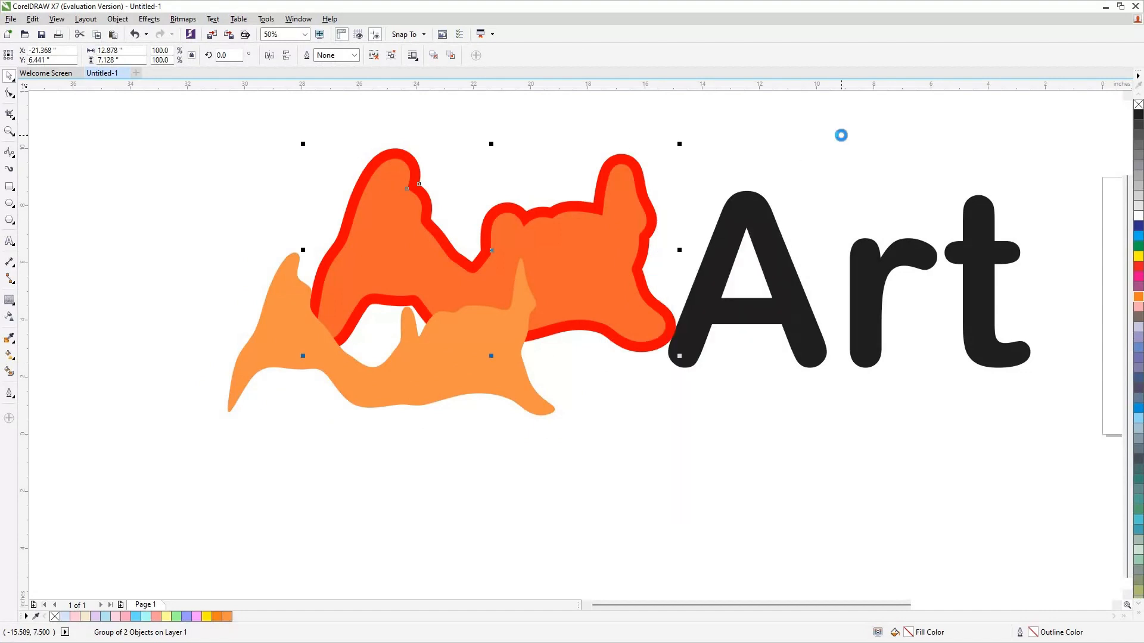
pyautogui.hotkey('ctrl', 'z')
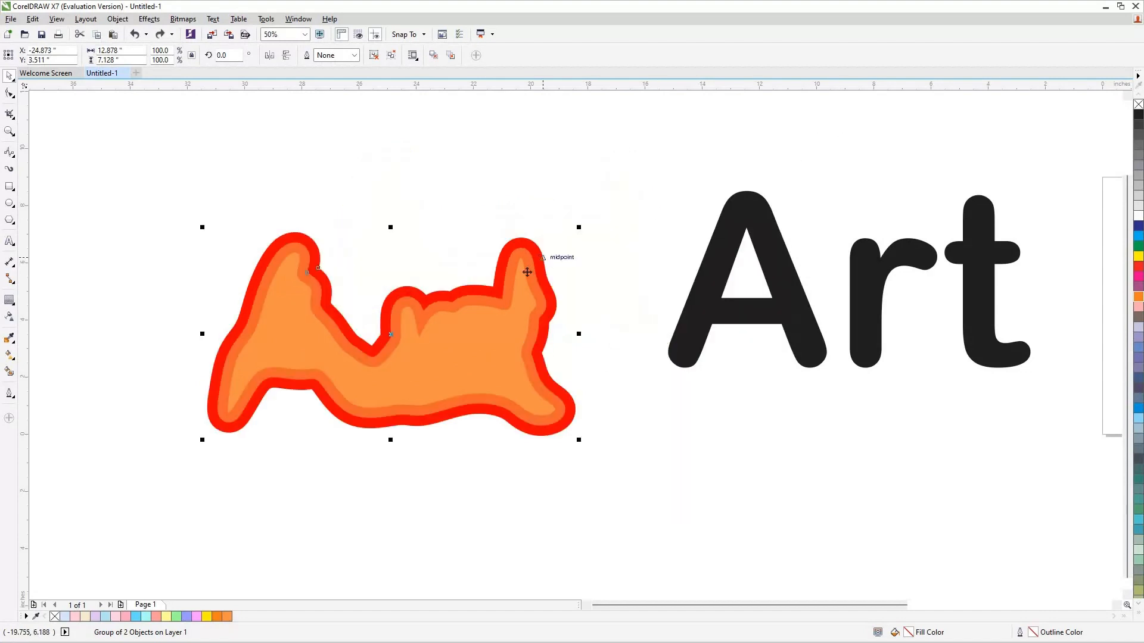
# Ungroup the two outer contour curves, test the separation by moving the red curve, and undo that move.
pyautogui.rightClick(527, 272)
pyautogui.click(566, 336)
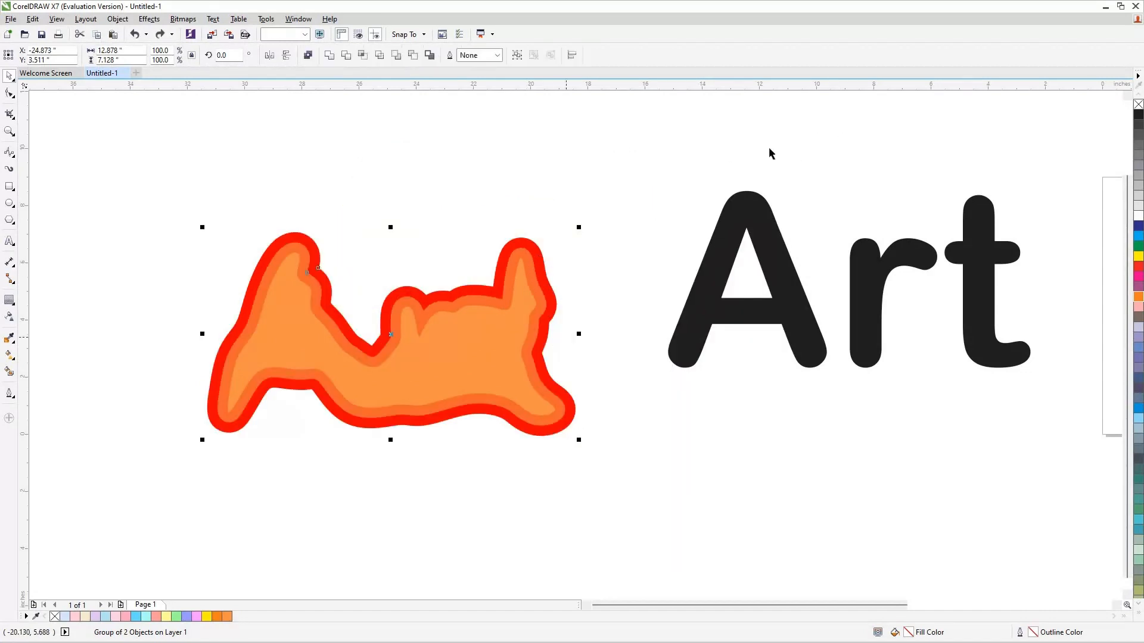
pyautogui.click(556, 276)
pyautogui.moveTo(547, 282); pyautogui.dragTo(605, 218)
pyautogui.hotkey('ctrl', 'z')
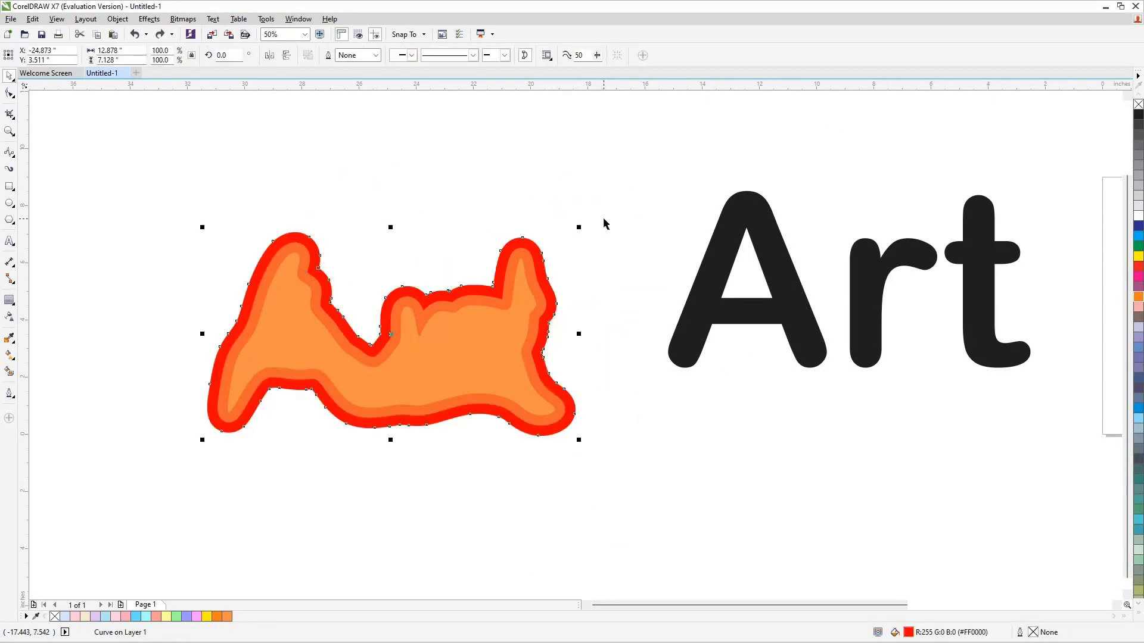
# Delete the red curve's node in the dip between the A and the r using the Shape tool.
pyautogui.doubleClick(342, 292)
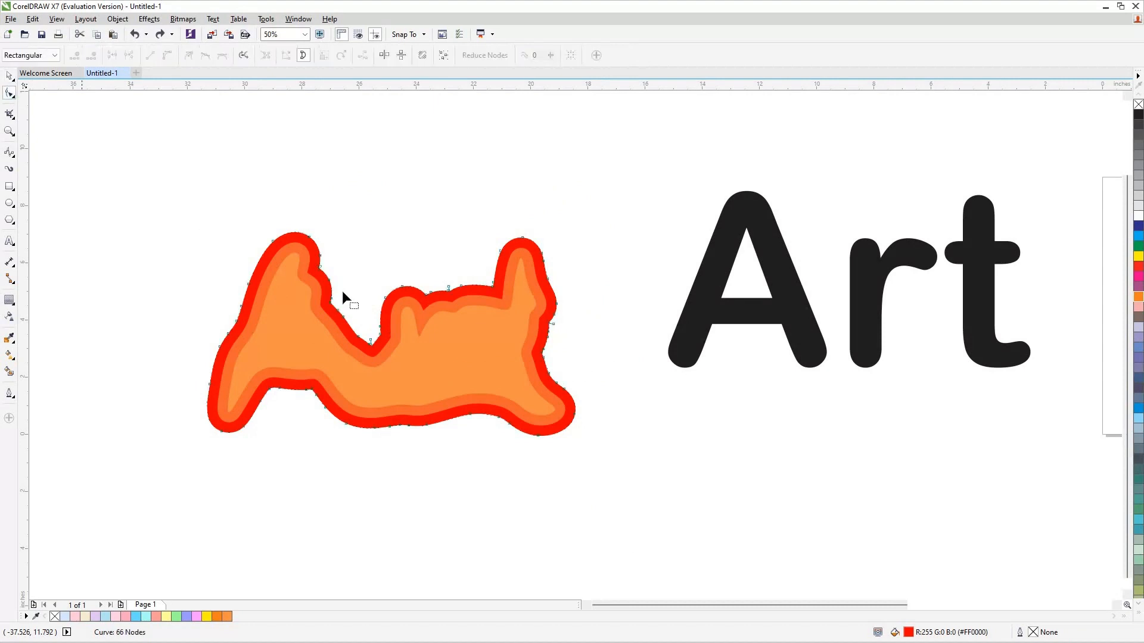
pyautogui.click(371, 339)
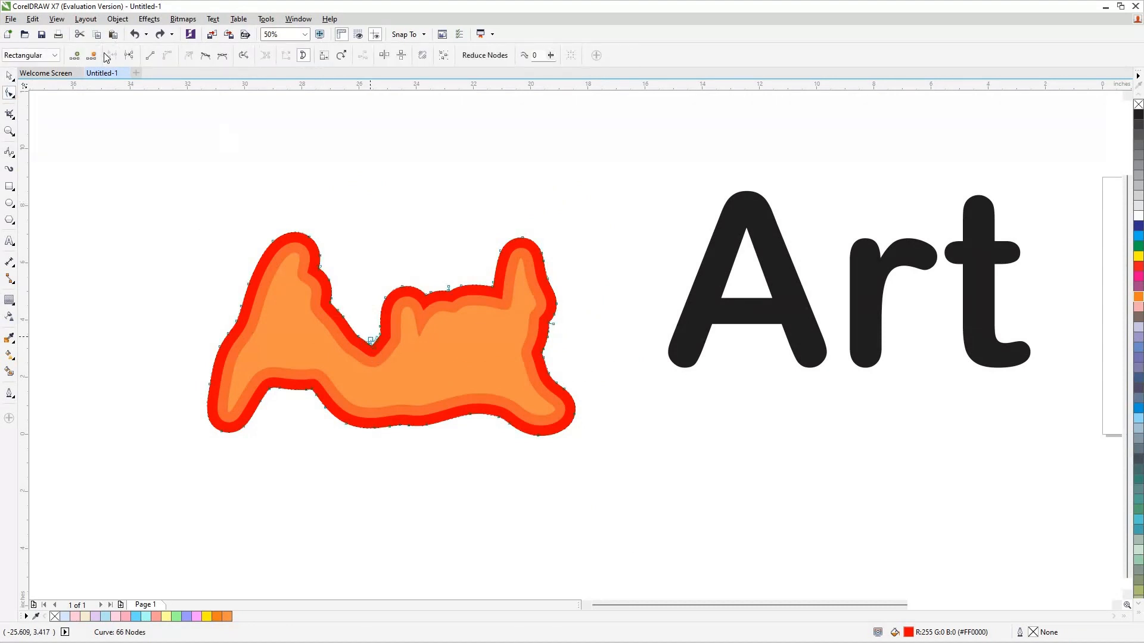
pyautogui.click(91, 55)
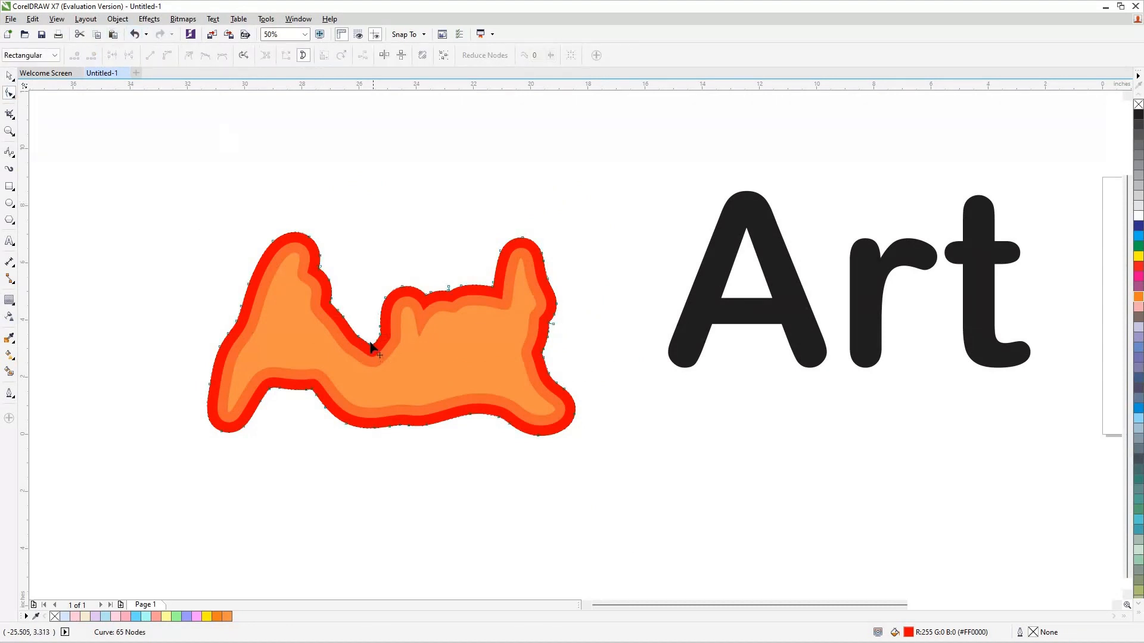
# Pull nodes along the red curve outward into jagged, flame-like points around the shape, undoing the last spike above the r.
pyautogui.moveTo(370, 344); pyautogui.dragTo(346, 304)
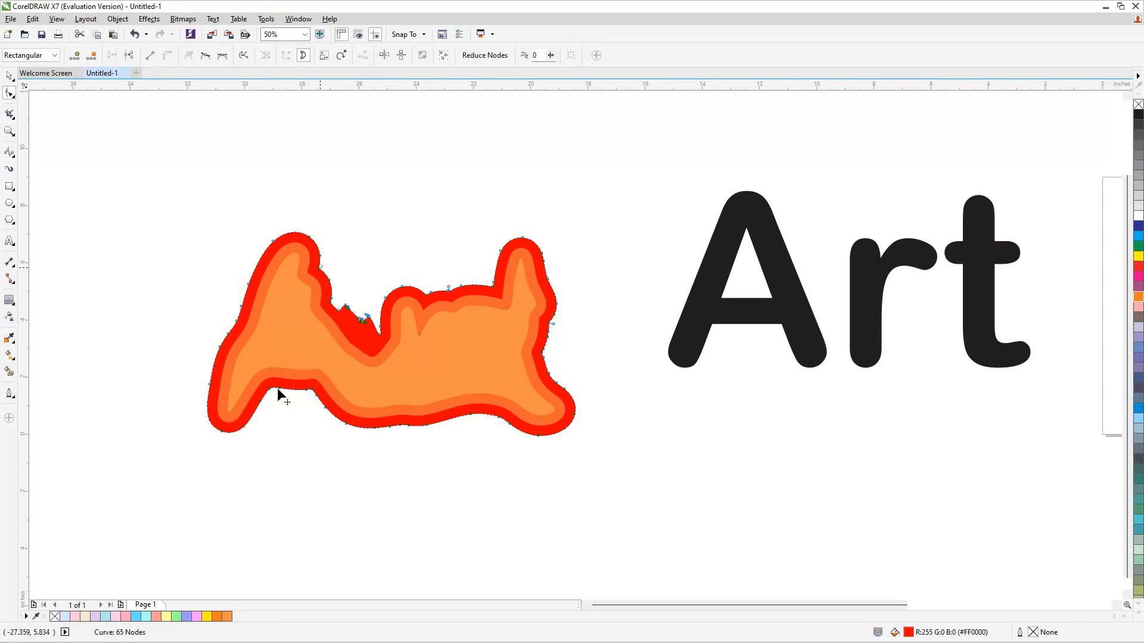
pyautogui.moveTo(320, 268); pyautogui.dragTo(328, 265)
pyautogui.moveTo(308, 413)
pyautogui.mouseDown()
pyautogui.moveTo(322, 390)
pyautogui.moveTo(265, 388)
pyautogui.moveTo(310, 409)
pyautogui.moveTo(316, 387)
pyautogui.moveTo(262, 409)
pyautogui.moveTo(298, 401)
pyautogui.mouseUp()
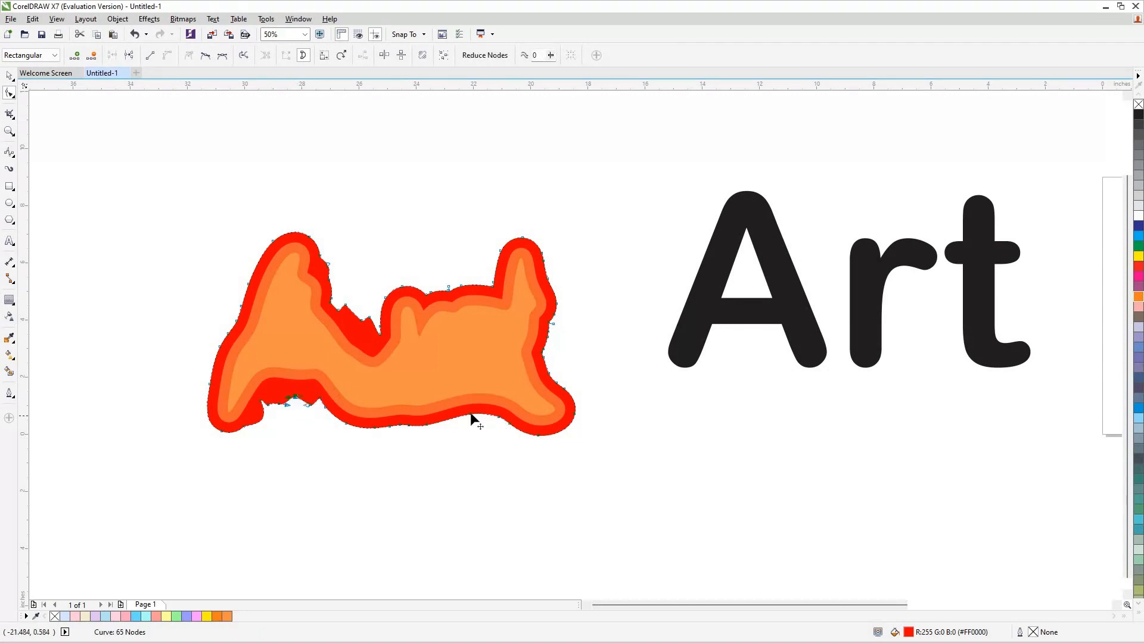
pyautogui.moveTo(471, 415); pyautogui.dragTo(409, 434)
pyautogui.moveTo(553, 336); pyautogui.dragTo(565, 301)
pyautogui.moveTo(492, 285); pyautogui.dragTo(451, 271)
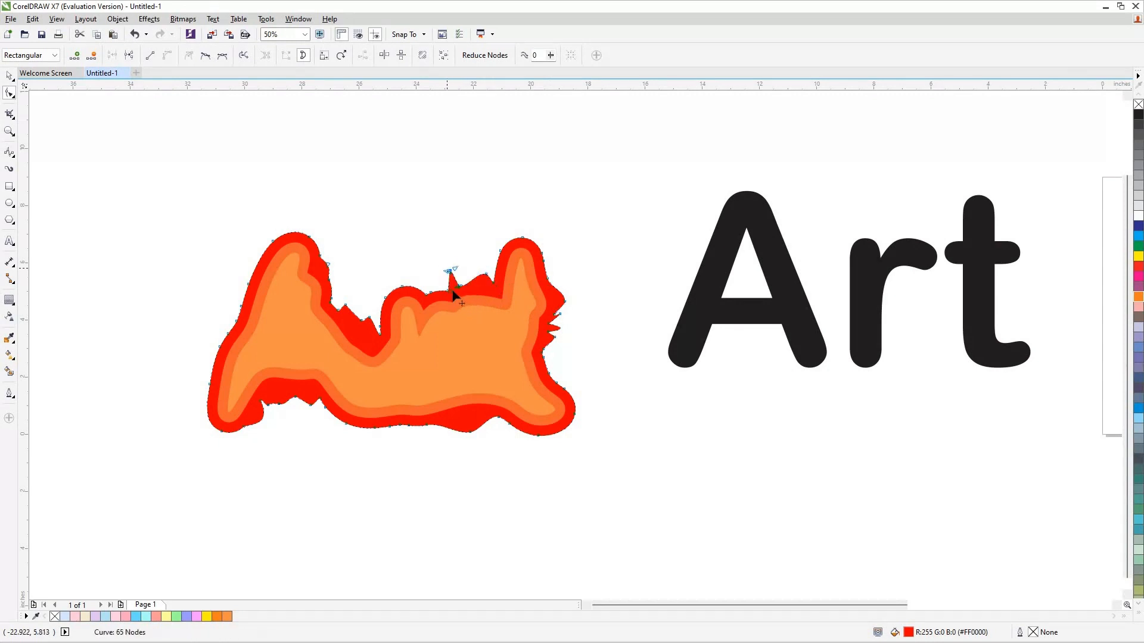
pyautogui.hotkey('ctrl', 'z')
# Pull the middle orange curve's nodes in the dip beside the A into a jagged point and reshape both orange curves' lower edges beneath the r and t.
pyautogui.click(330, 320)
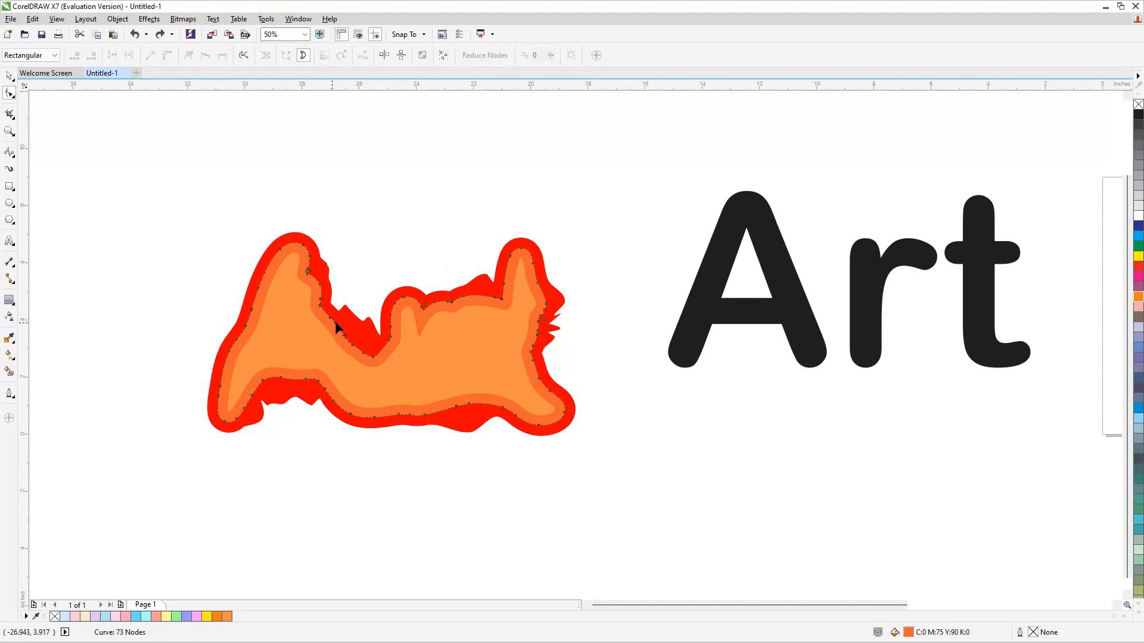
pyautogui.moveTo(343, 331); pyautogui.dragTo(378, 350)
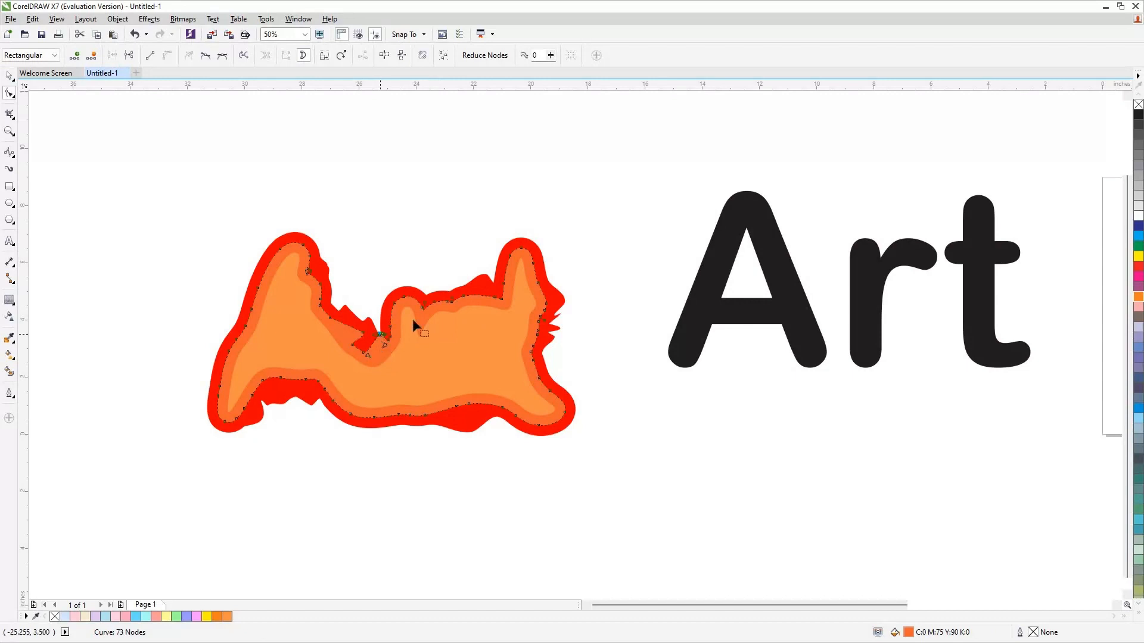
pyautogui.moveTo(455, 407); pyautogui.dragTo(467, 377)
pyautogui.click(467, 391)
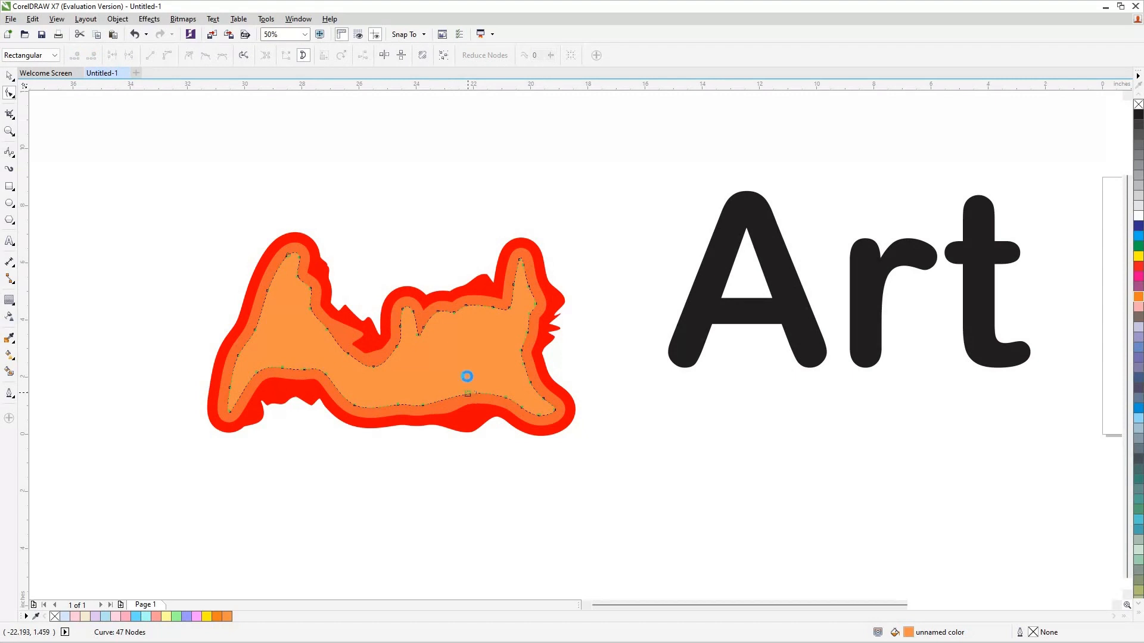
pyautogui.click(465, 407)
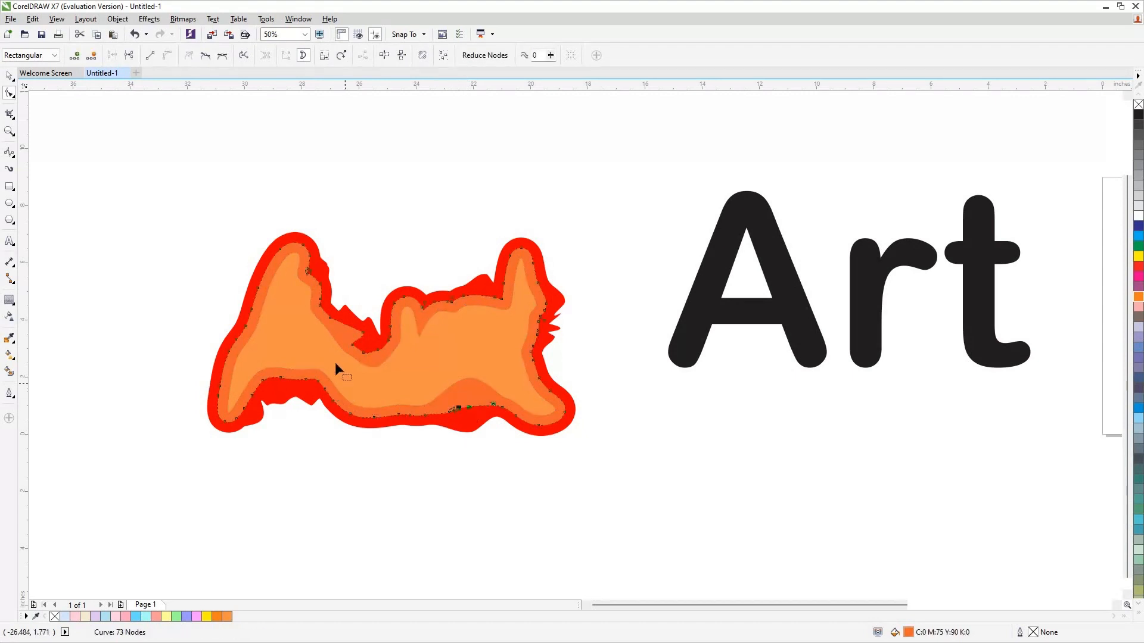
# Raise the light orange curve's lower edge beneath the A and pull the middle orange curve's edge there into a small bump.
pyautogui.click(303, 368)
pyautogui.moveTo(305, 369); pyautogui.dragTo(271, 347)
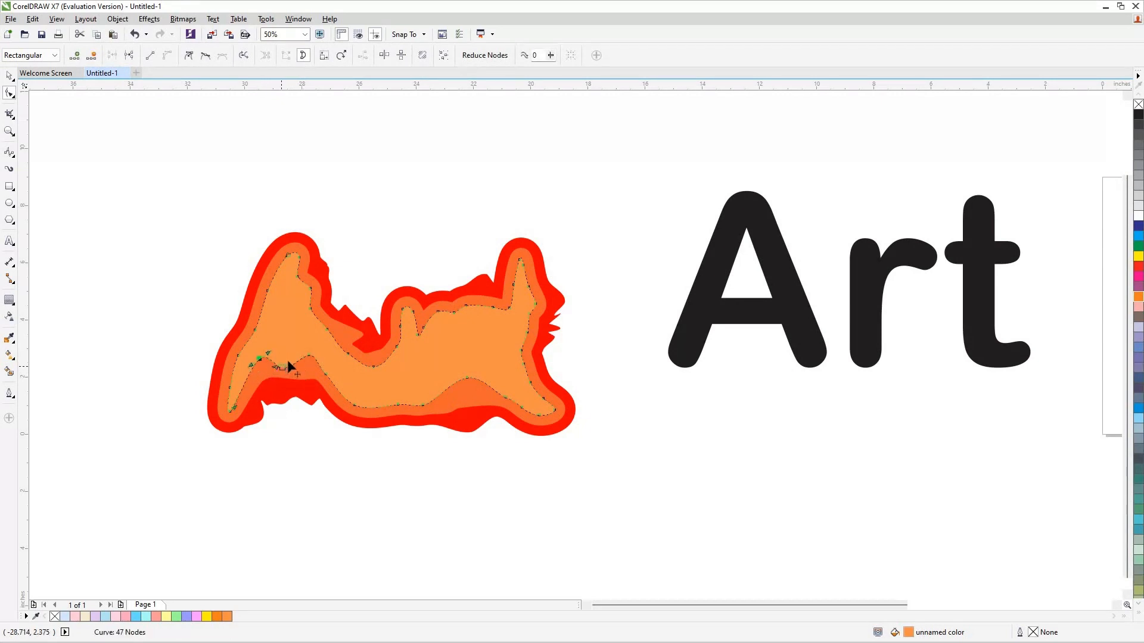
pyautogui.click(281, 379)
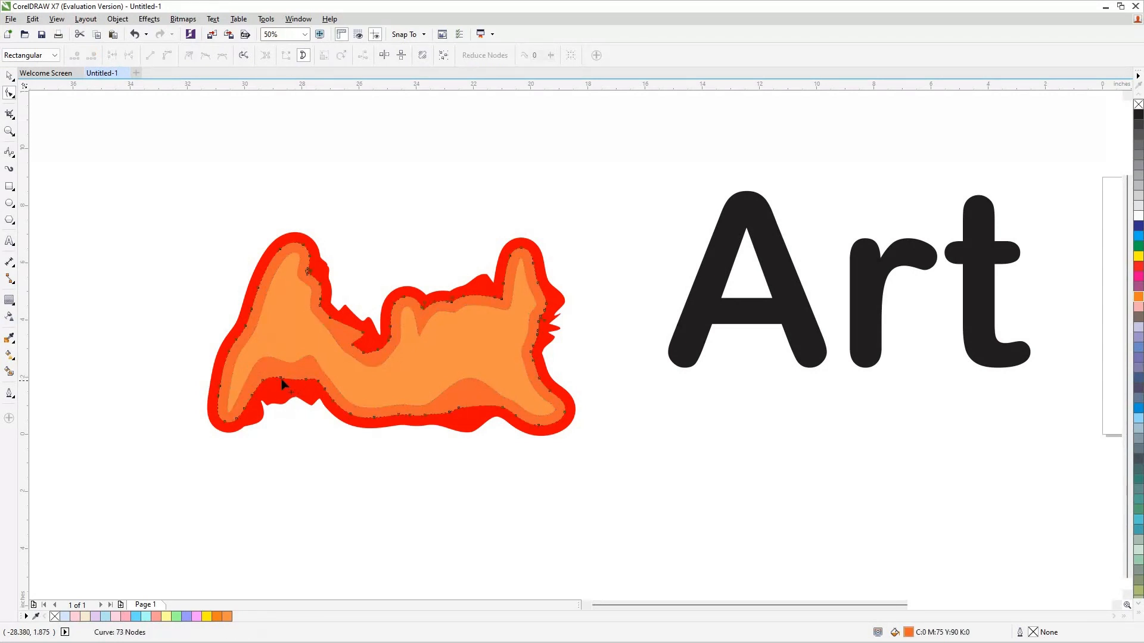
pyautogui.moveTo(307, 380); pyautogui.dragTo(309, 387)
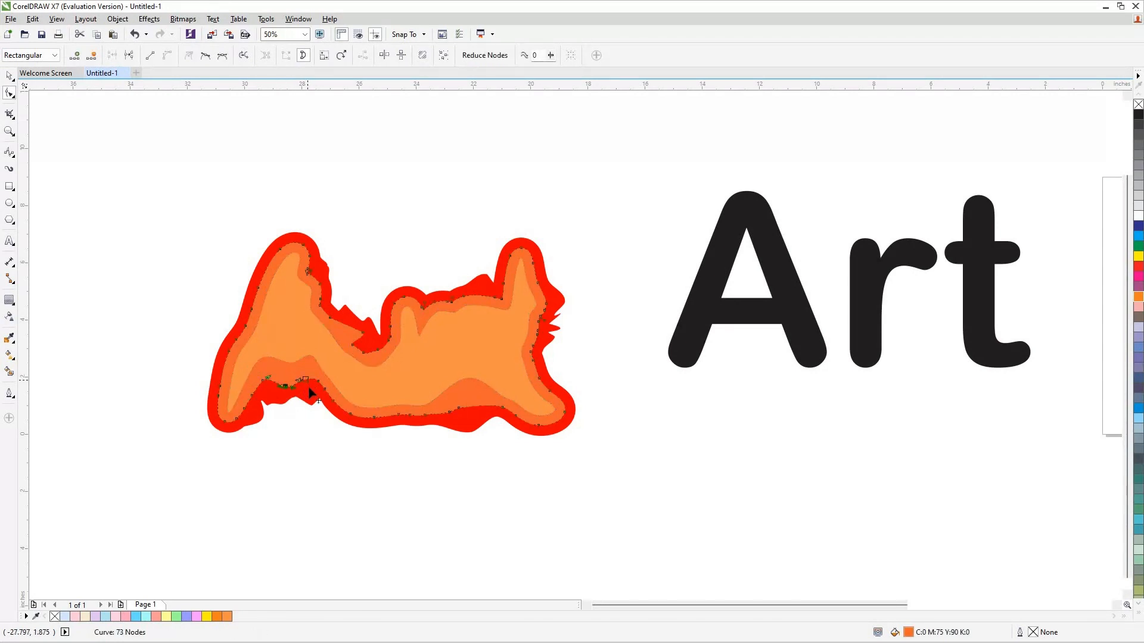
# Delete two nodes from the red curve's spikes beside the t, reposition the neighbouring node, and deselect the curve with the Pick tool.
pyautogui.moveTo(548, 307); pyautogui.dragTo(554, 323)
pyautogui.click(559, 314)
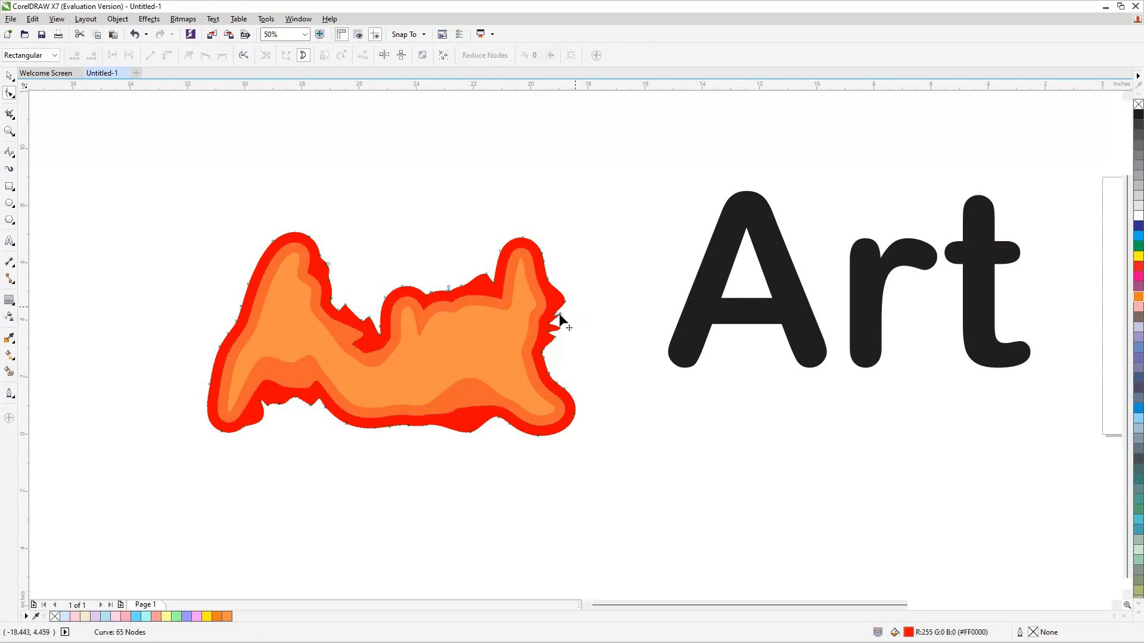
pyautogui.click(91, 58)
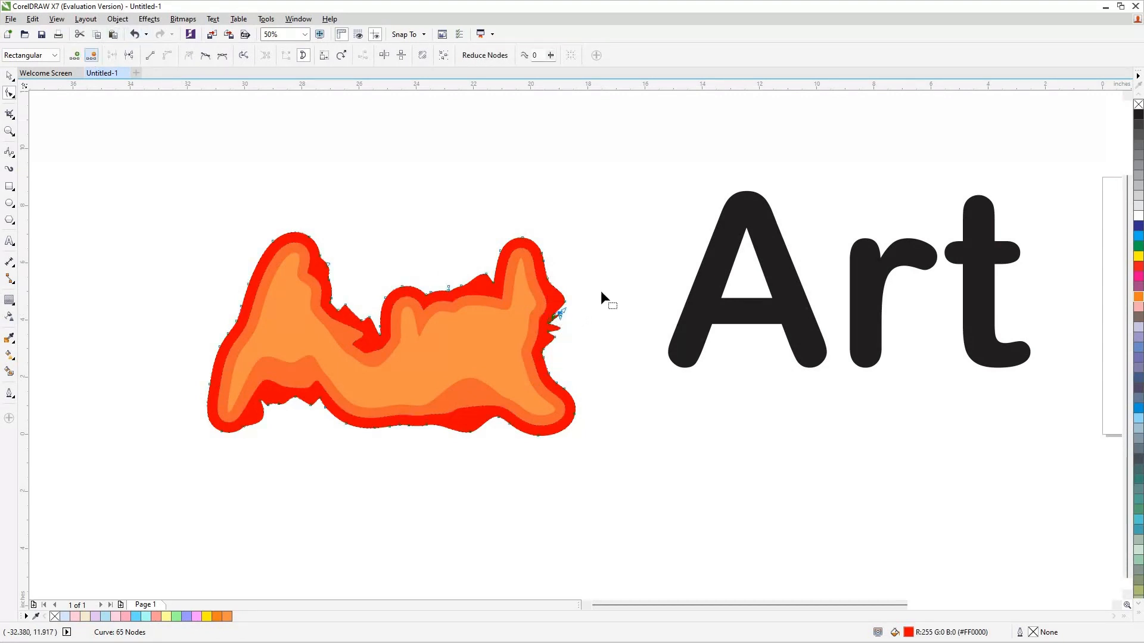
pyautogui.click(551, 329)
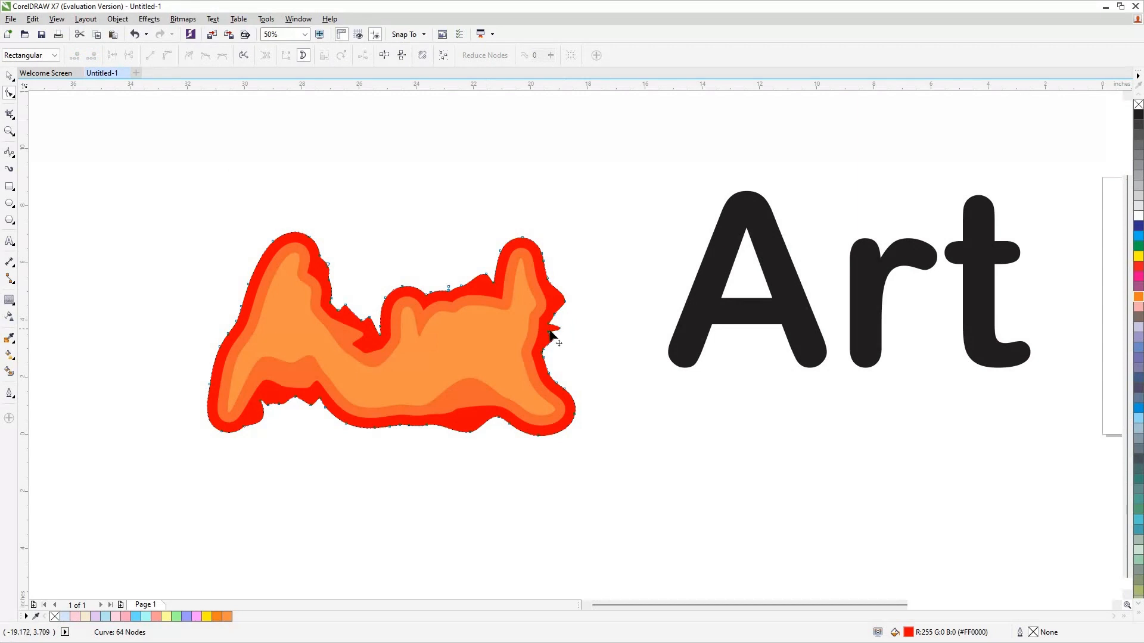
pyautogui.click(93, 57)
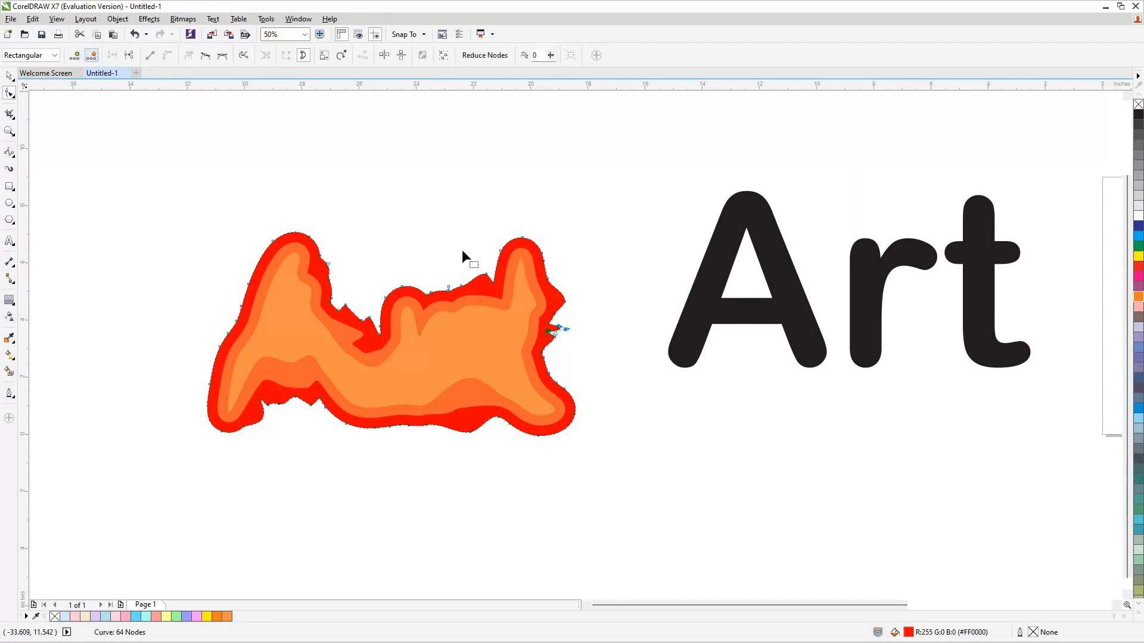
pyautogui.click(557, 326)
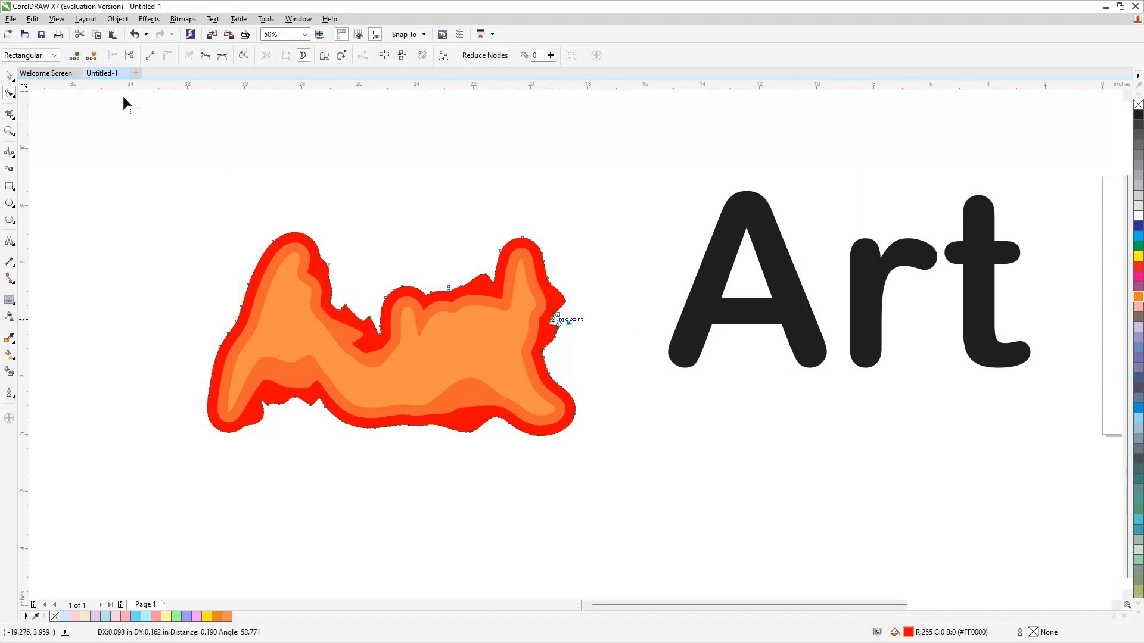
pyautogui.click(9, 76)
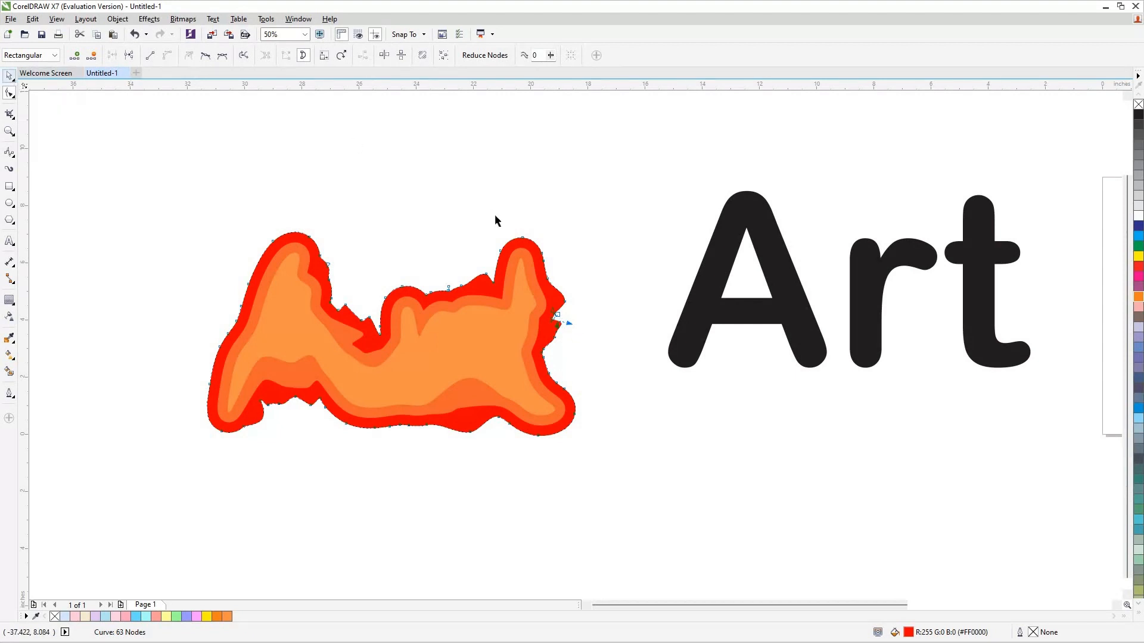
pyautogui.click(648, 225)
pyautogui.scroll(1, 516, 189)
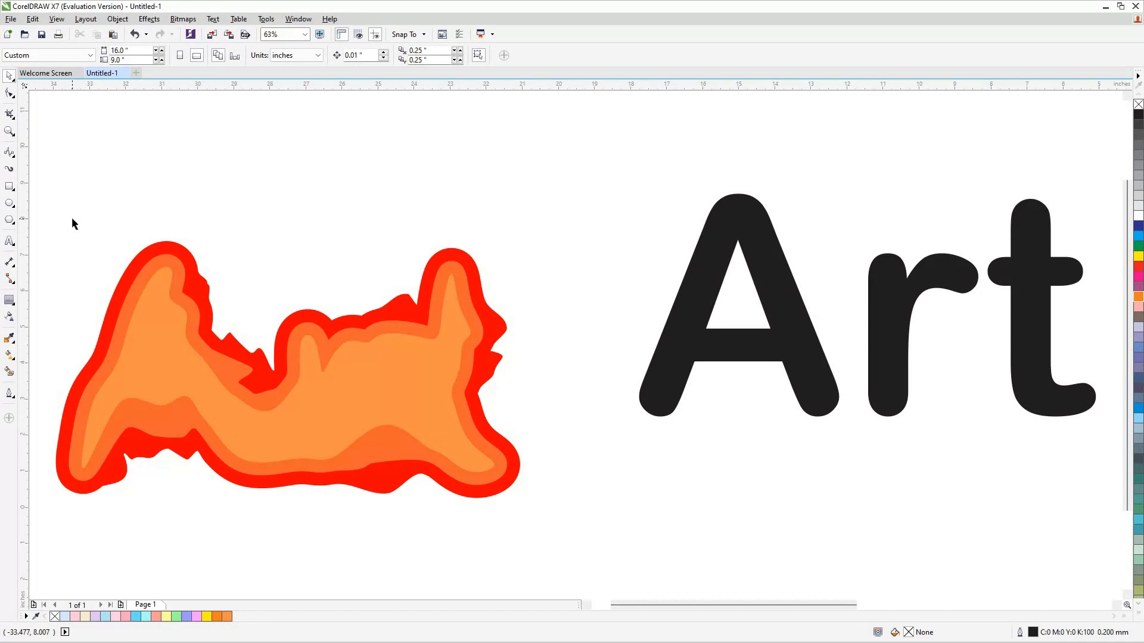
# Try filling the upper-left rectangle with light green #99FF99 and its #83FF83 shade, and remove the fill again.
pyautogui.scroll(-3, 72, 219)
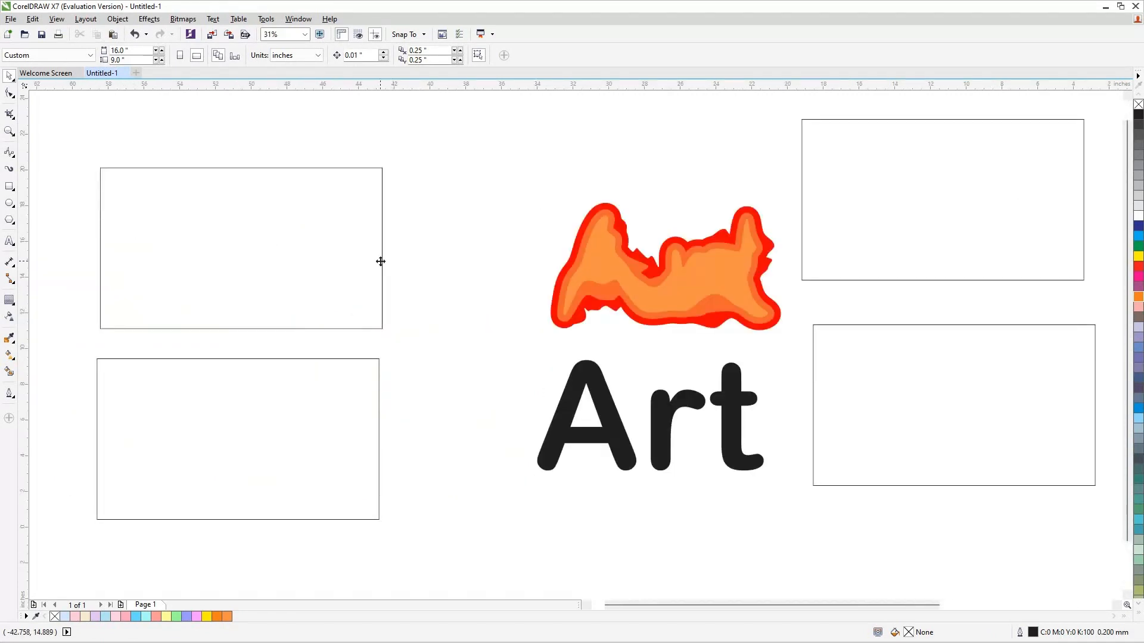
pyautogui.click(380, 261)
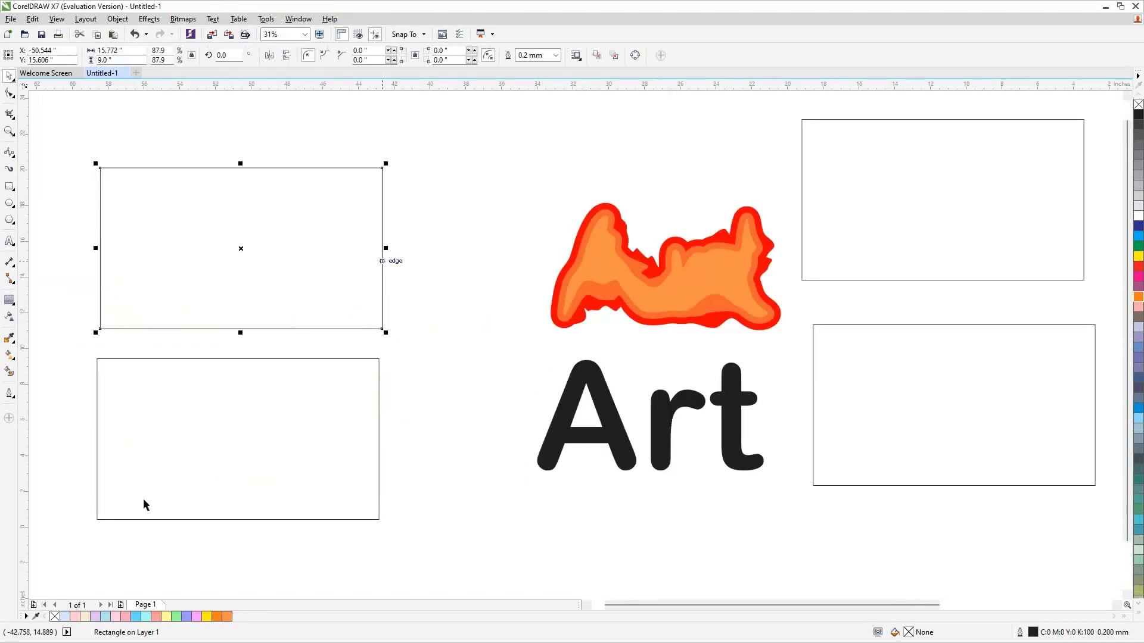
pyautogui.click(178, 618)
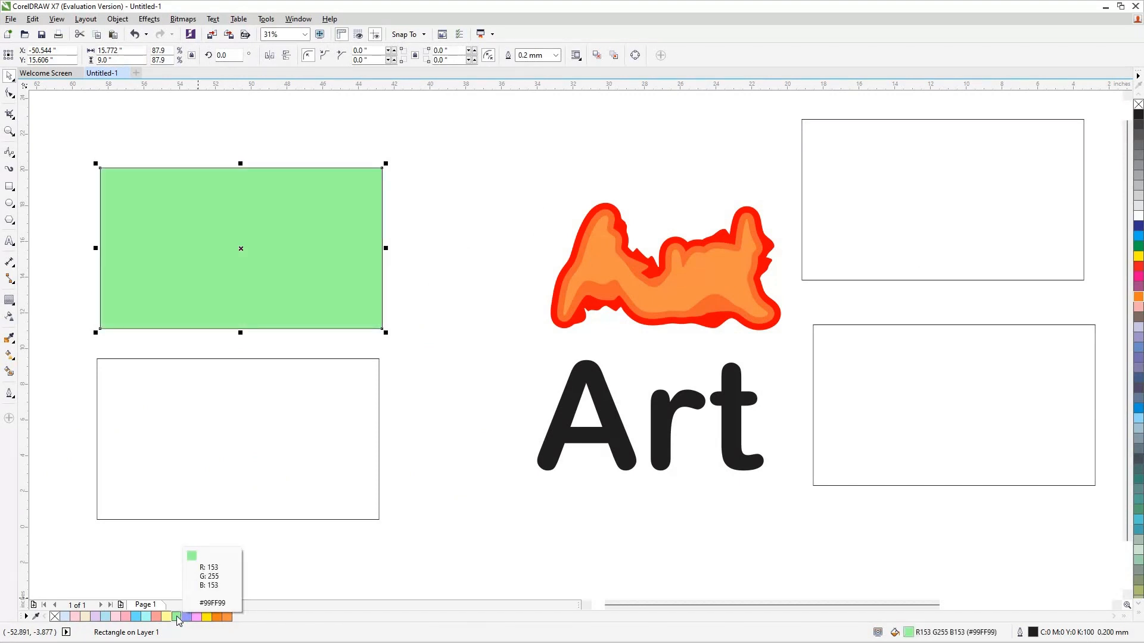
pyautogui.doubleClick(177, 617)
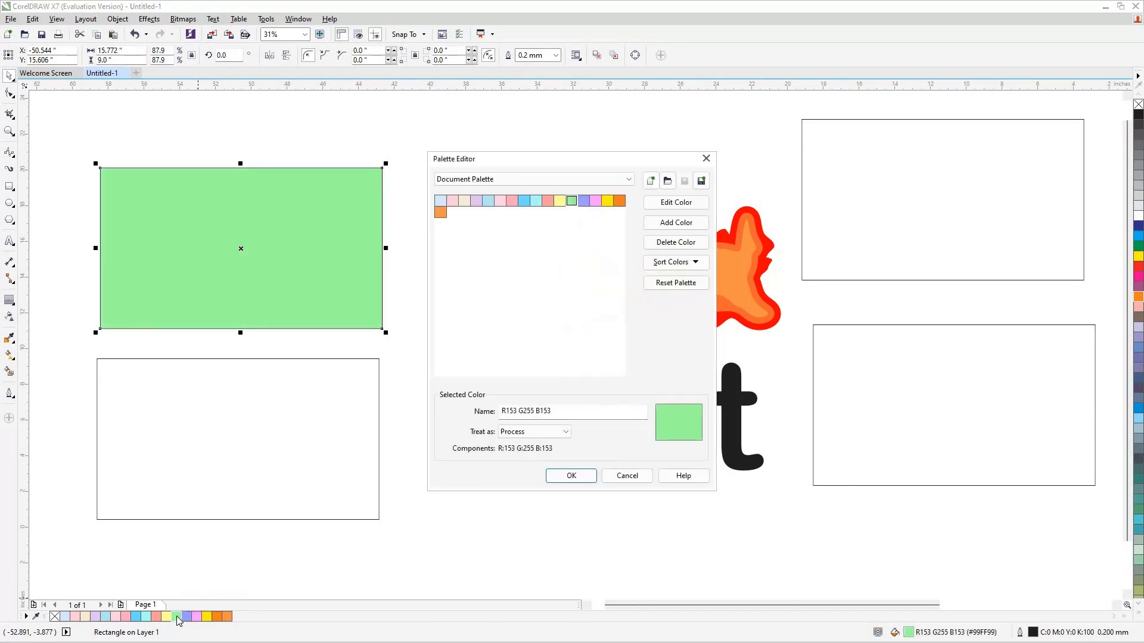
pyautogui.click(627, 476)
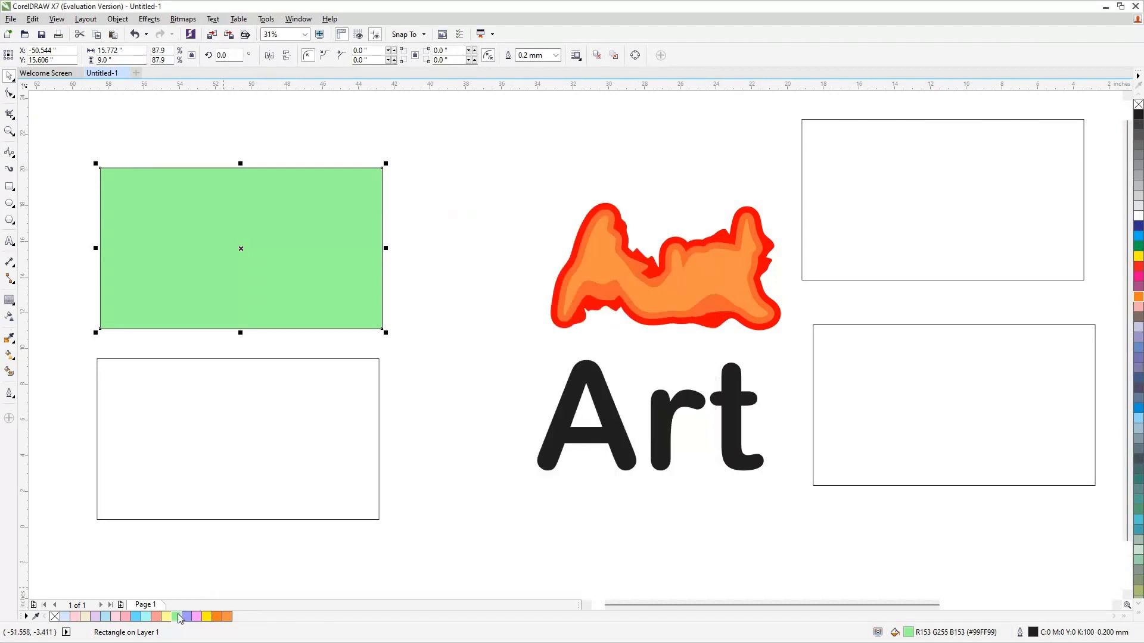
pyautogui.moveTo(179, 618); pyautogui.dragTo(216, 615)
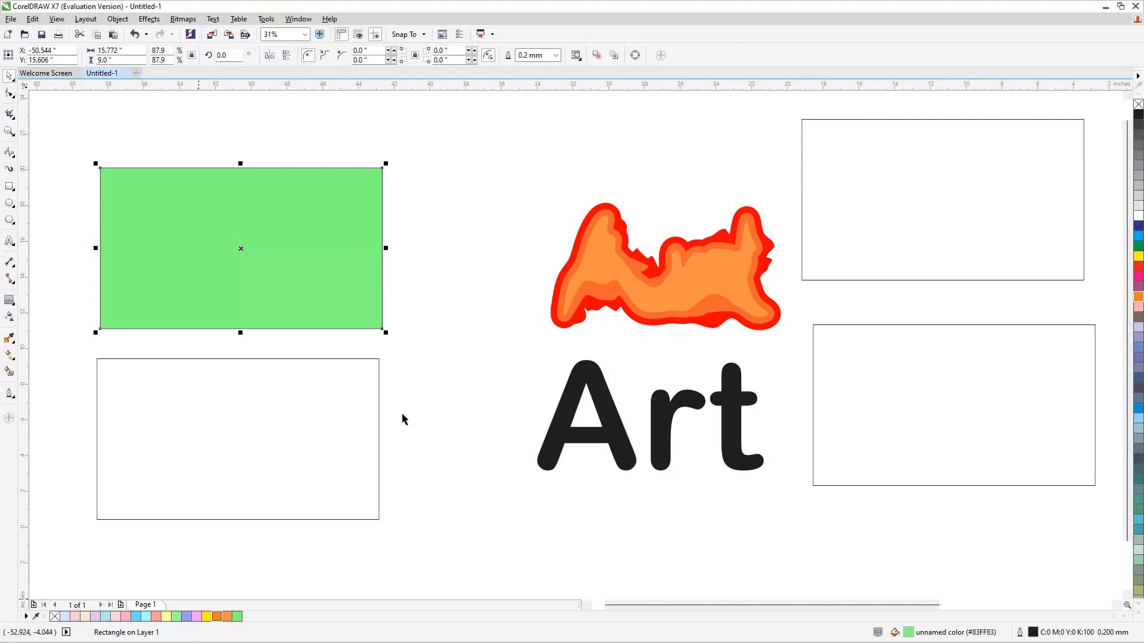
pyautogui.click(483, 370)
pyautogui.click(291, 263)
pyautogui.click(55, 618)
# Try purple #9999FF, pink #FFA7BE and light orange fills on the other three rectangles, undoing each fill.
pyautogui.click(233, 485)
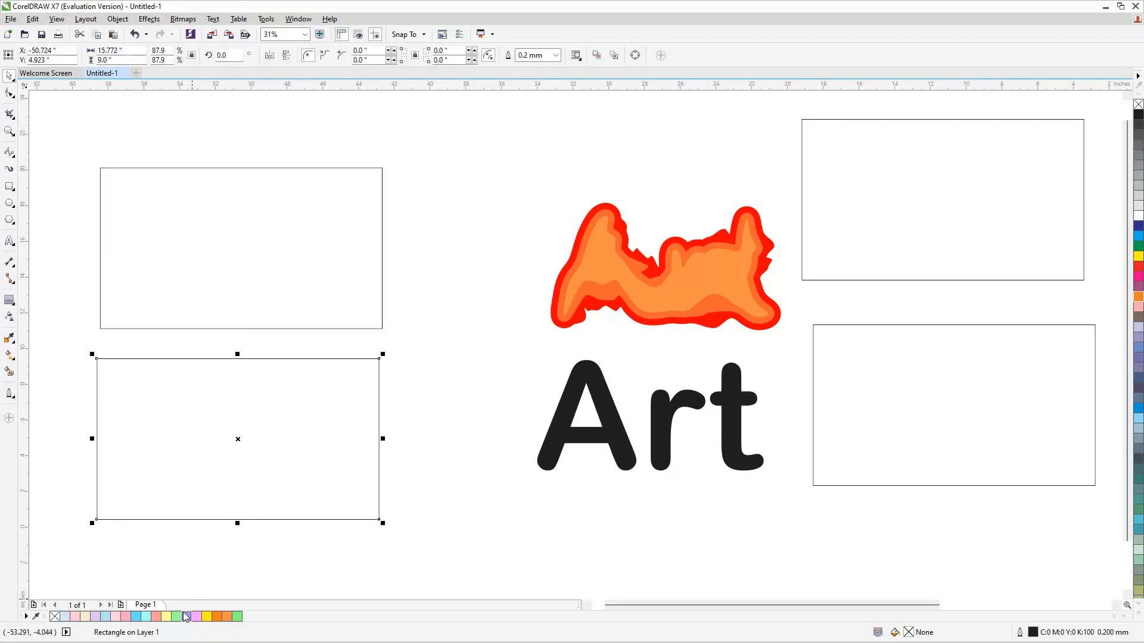
pyautogui.click(186, 616)
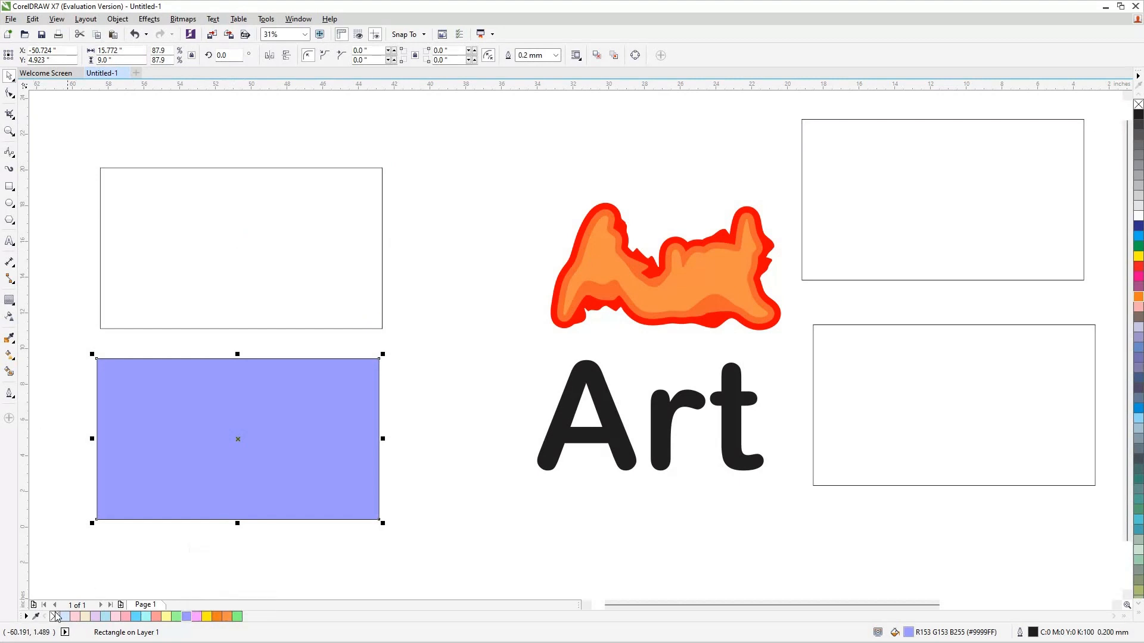
pyautogui.hotkey('ctrl', 'z')
pyautogui.click(898, 162)
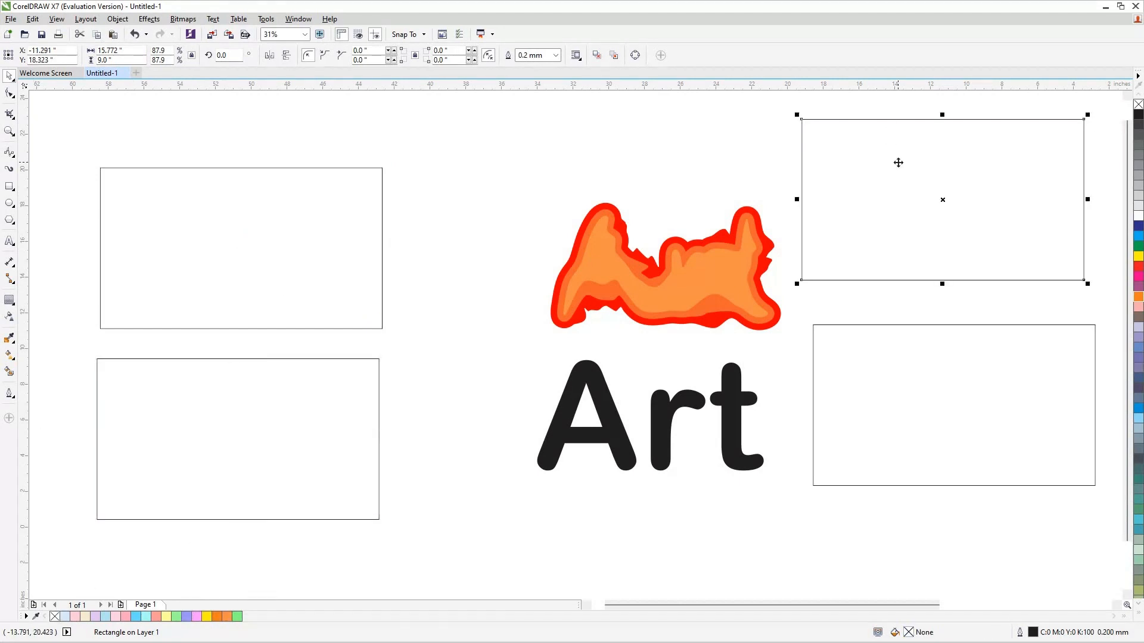
pyautogui.click(125, 616)
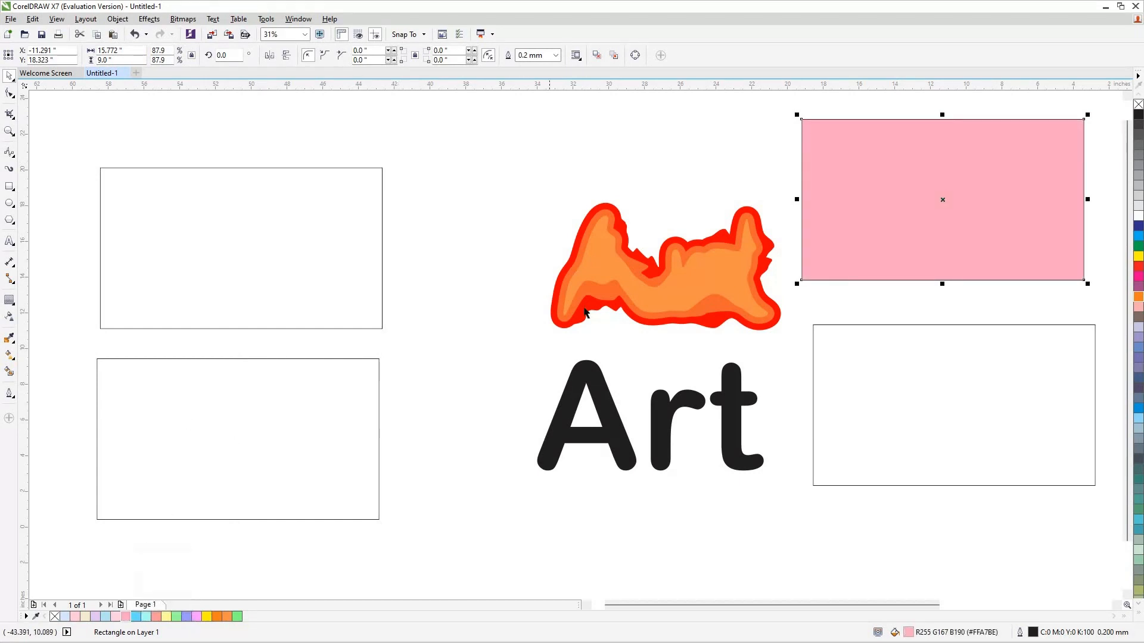
pyautogui.click(992, 389)
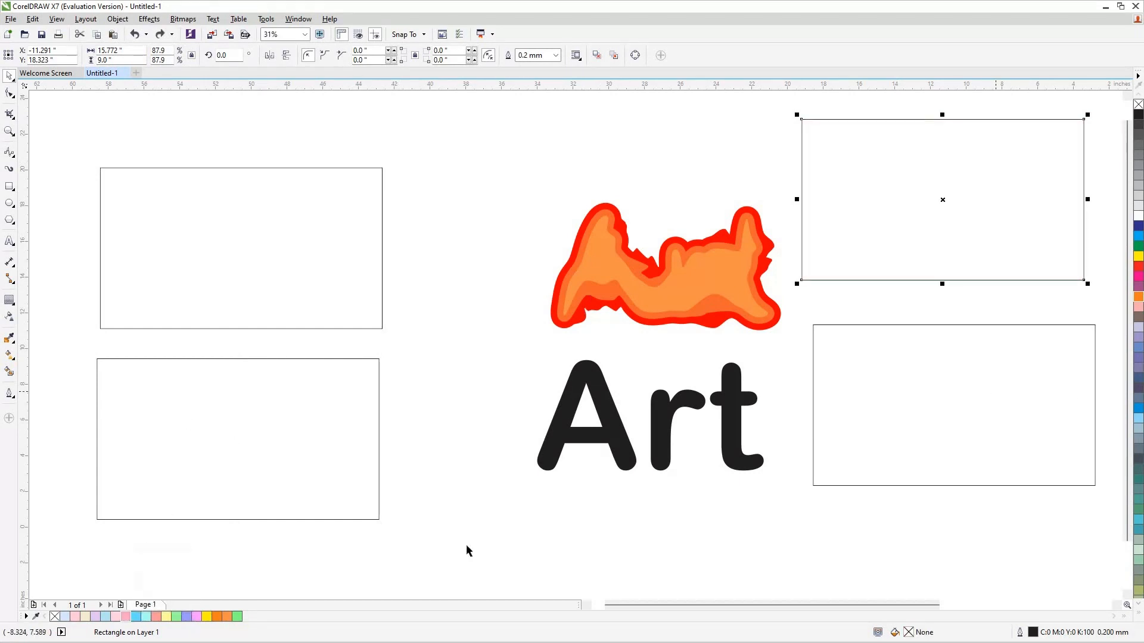
pyautogui.click(228, 617)
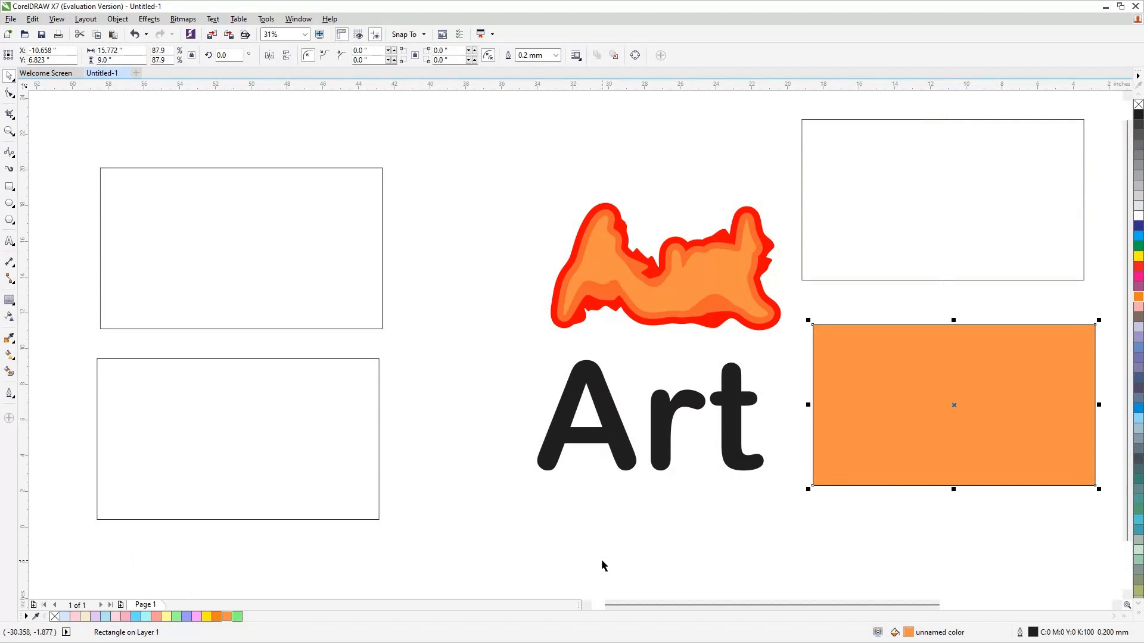
pyautogui.hotkey('ctrl', 'z')
pyautogui.click(531, 358)
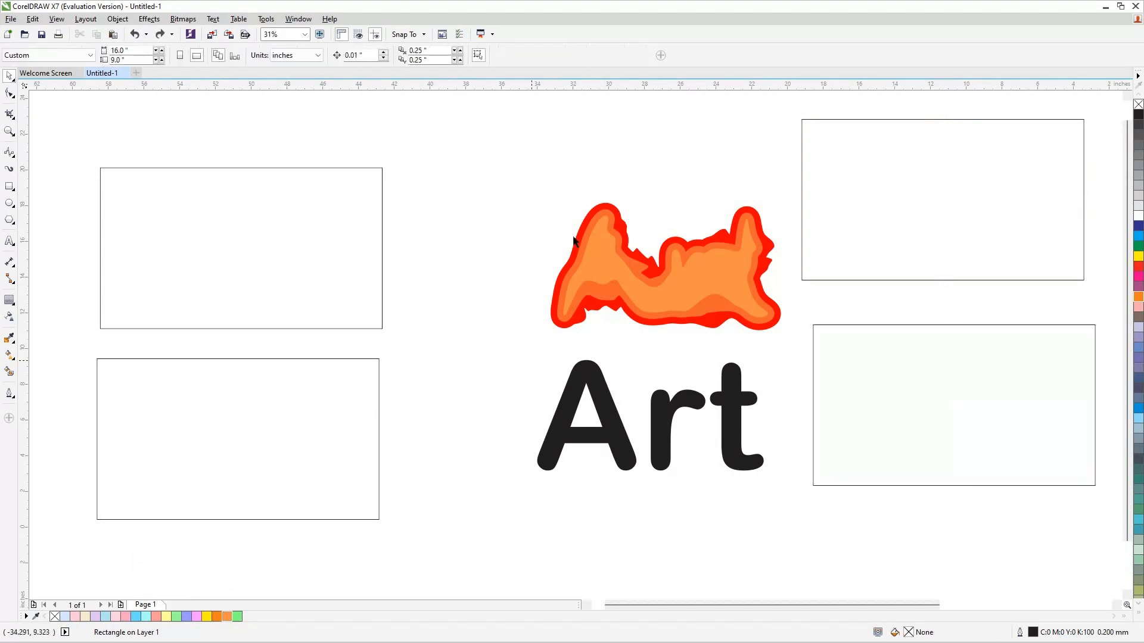
pyautogui.hotkey('ctrl', 'z')
pyautogui.hotkey('ctrl', 'z')
# Move the red curve from the flame artwork onto the green rectangle and centre it there by eye.
pyautogui.moveTo(511, 263); pyautogui.dragTo(222, 252)
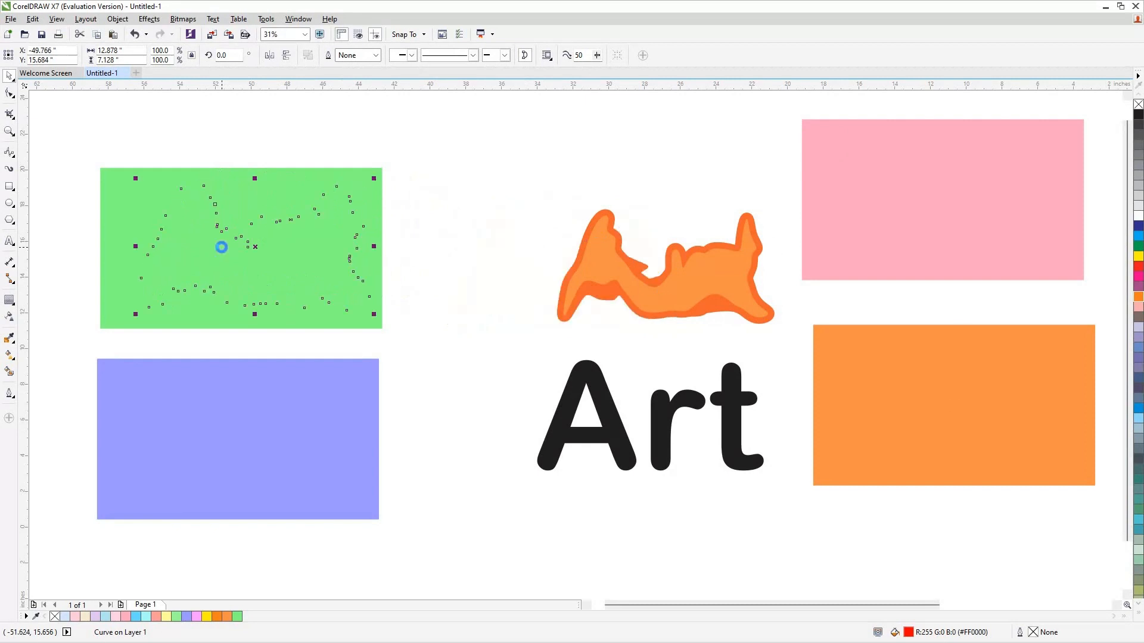
pyautogui.click(404, 252)
pyautogui.click(321, 233)
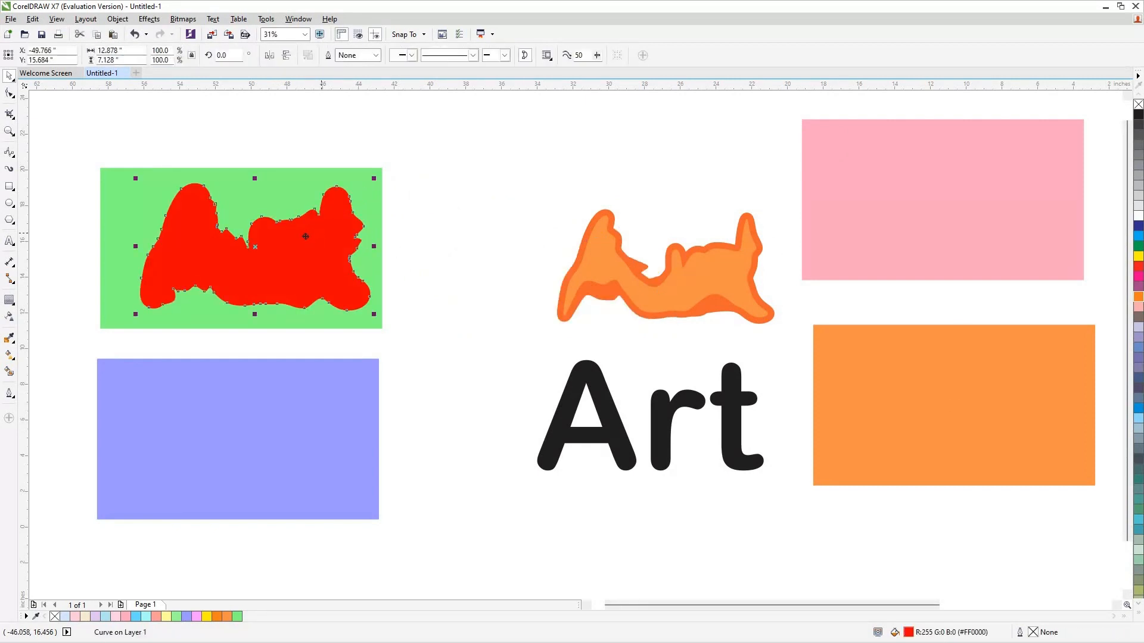
pyautogui.moveTo(305, 237); pyautogui.dragTo(290, 239)
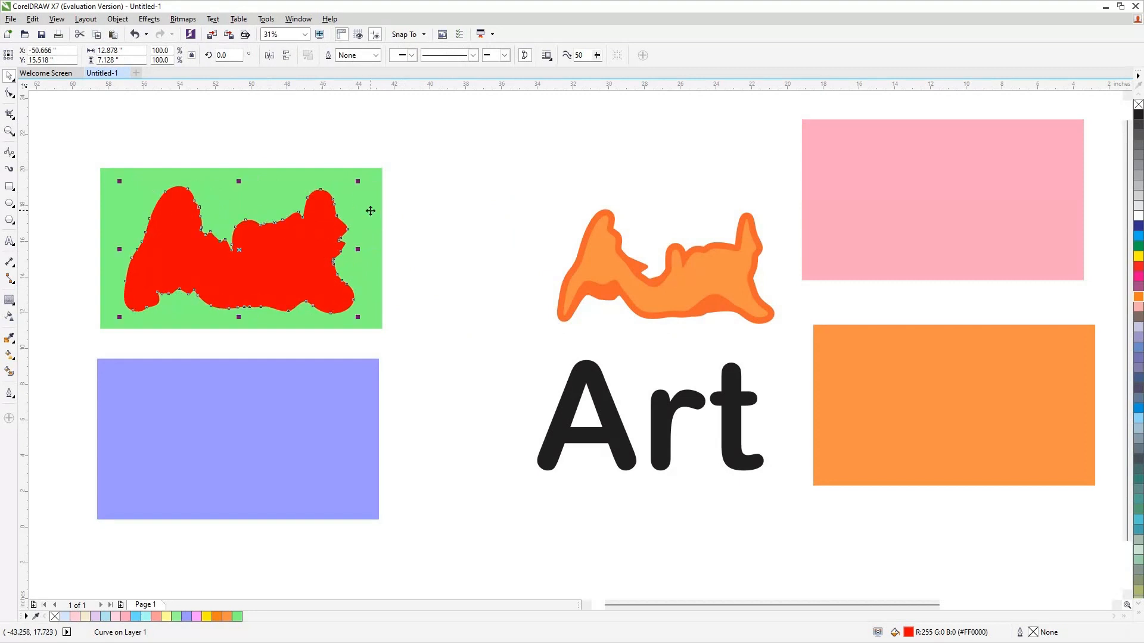
# Trim the green rectangle with the red curve, then move the red curve off it and delete the curve.
pyautogui.keyDown('shift'); pyautogui.click(370, 211); pyautogui.keyUp('shift')
pyautogui.click(346, 55)
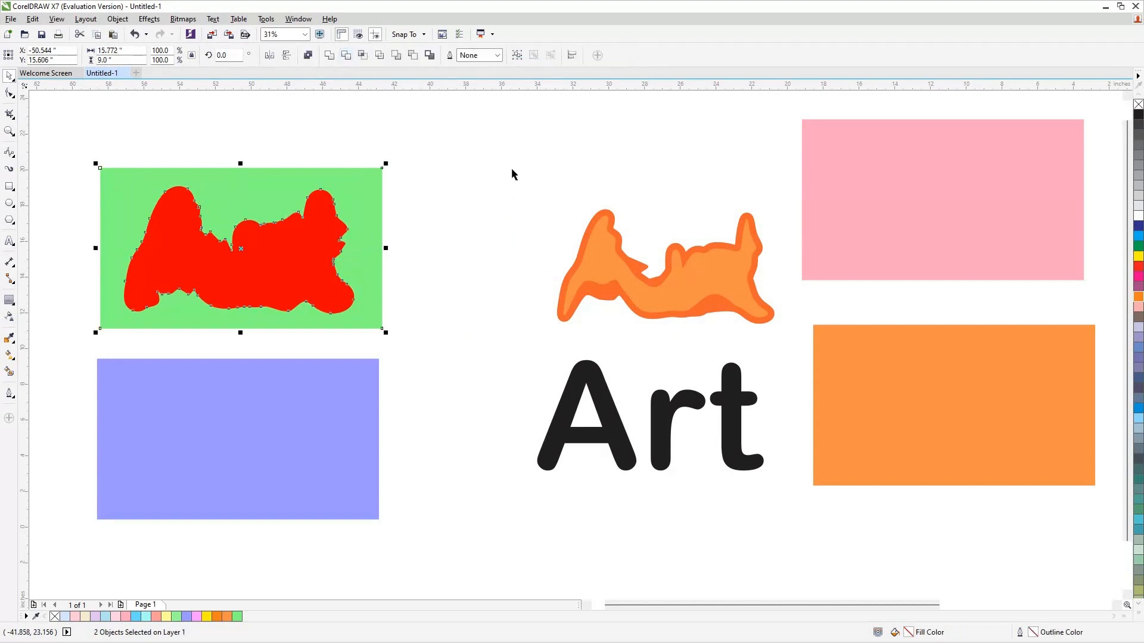
pyautogui.click(564, 193)
pyautogui.moveTo(308, 261); pyautogui.dragTo(563, 193)
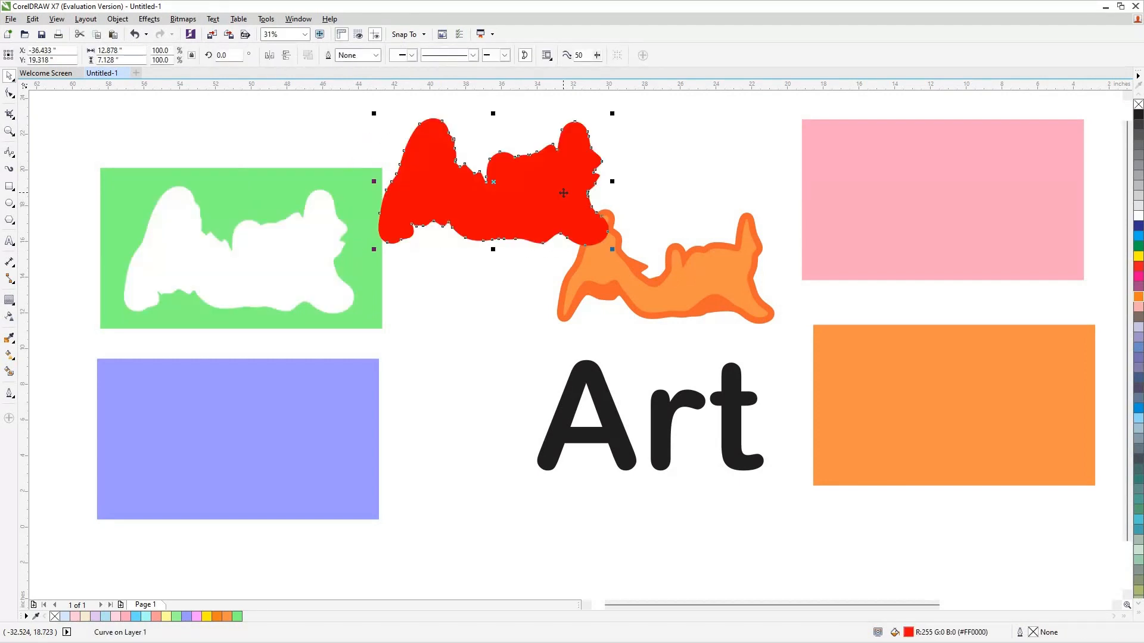
pyautogui.press('Delete')
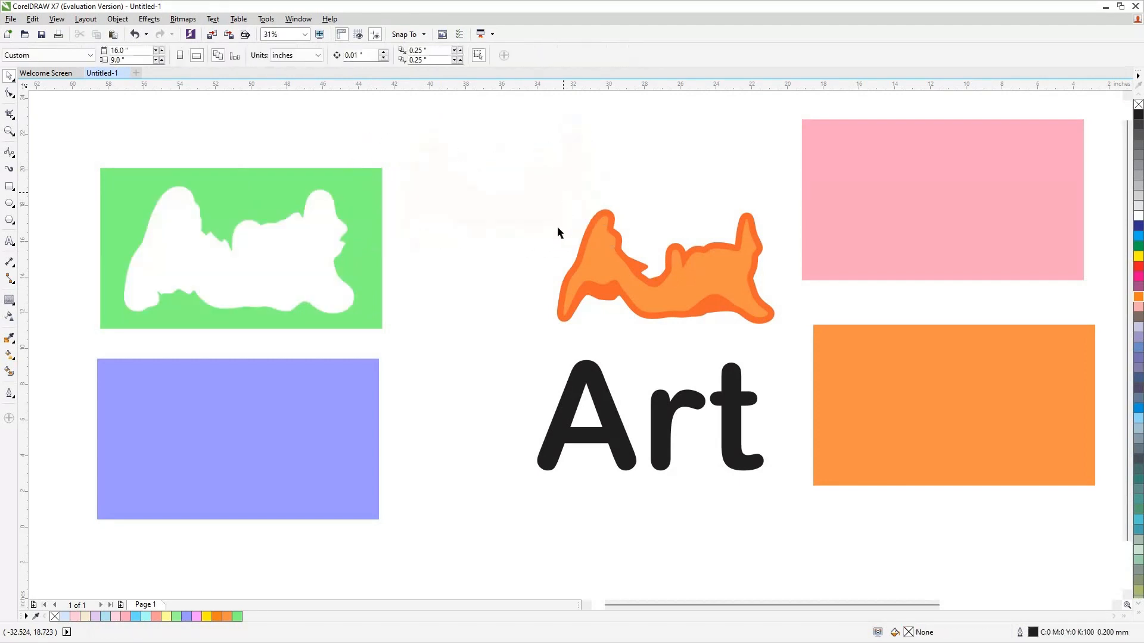
# Move the dark orange curve from the flame artwork onto the purple rectangle and centre it there.
pyautogui.moveTo(609, 289); pyautogui.dragTo(186, 464)
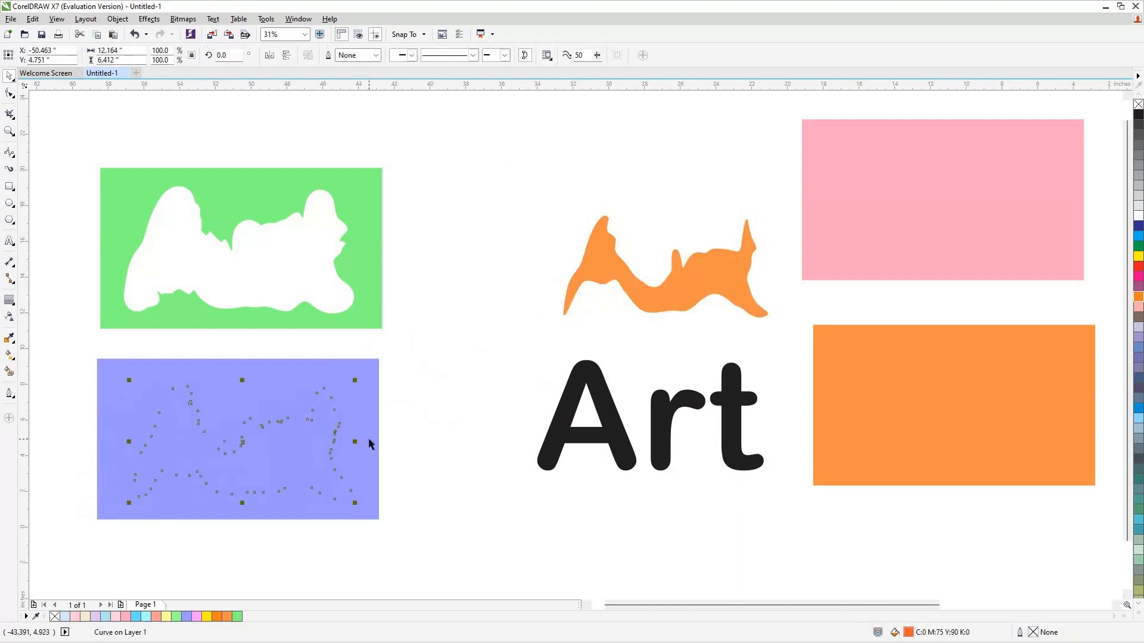
pyautogui.keyDown('shift'); pyautogui.click(364, 400); pyautogui.keyUp('shift')
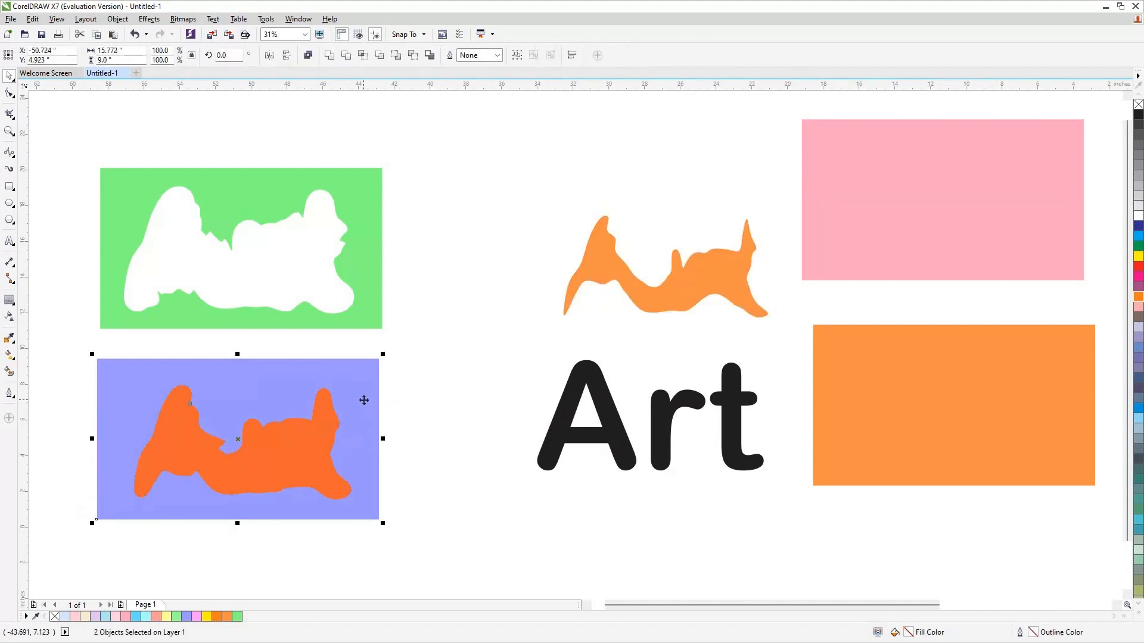
pyautogui.press('c')
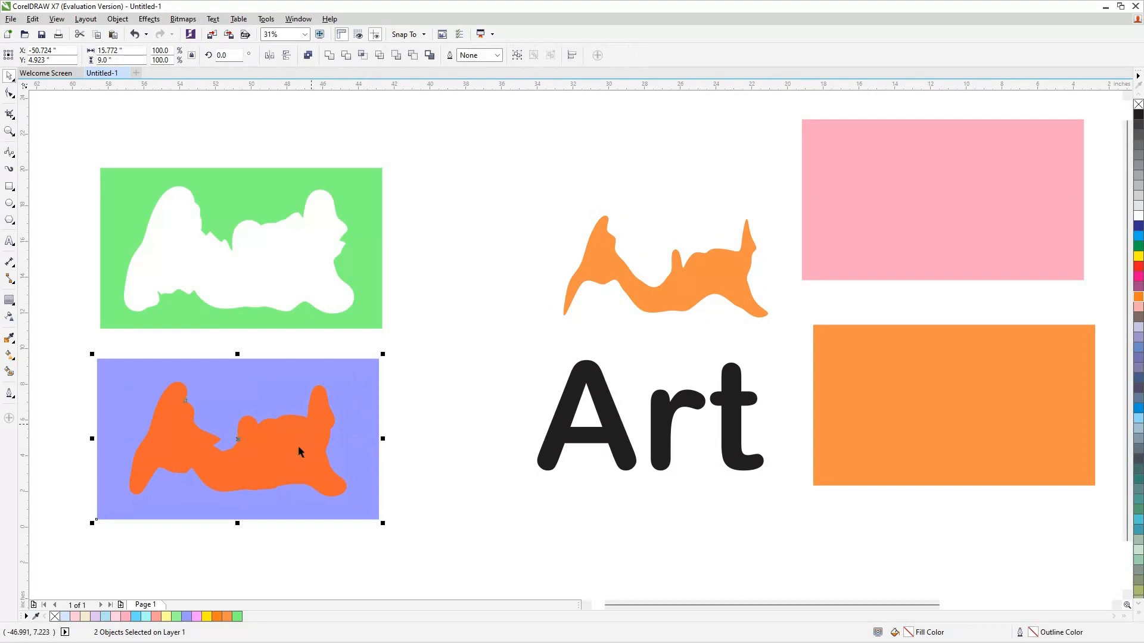
# Trim the purple rectangle with the dark orange curve, then move the curve aside and delete it.
pyautogui.keyDown('shift'); pyautogui.click(297, 446); pyautogui.keyUp('shift')
pyautogui.click(312, 434)
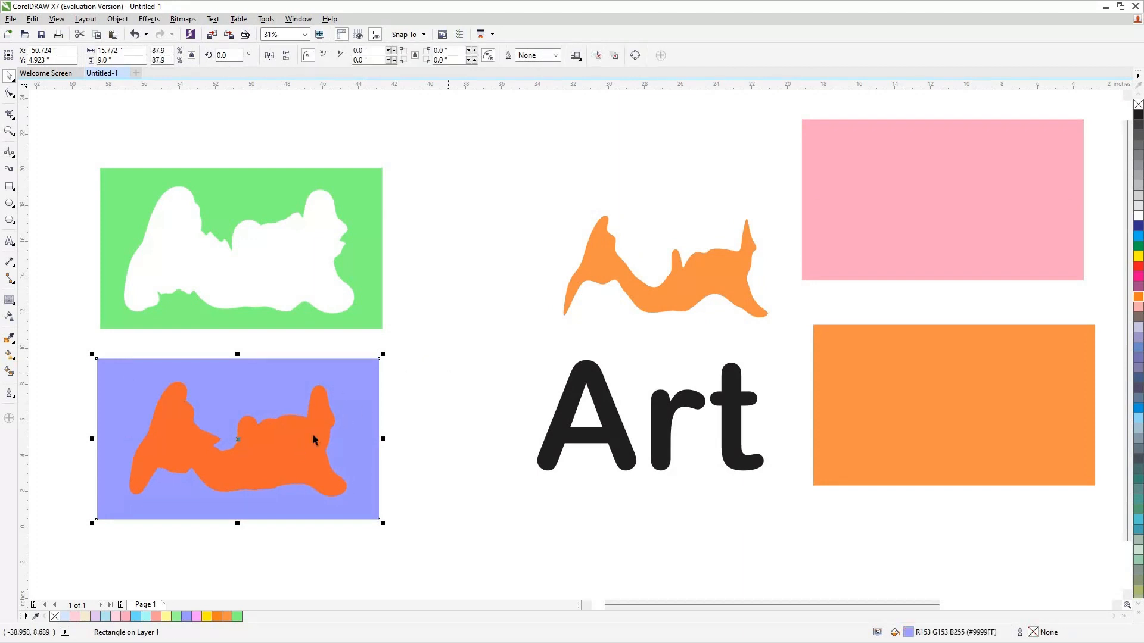
pyautogui.keyDown('shift'); pyautogui.click(375, 373); pyautogui.keyUp('shift')
pyautogui.click(348, 55)
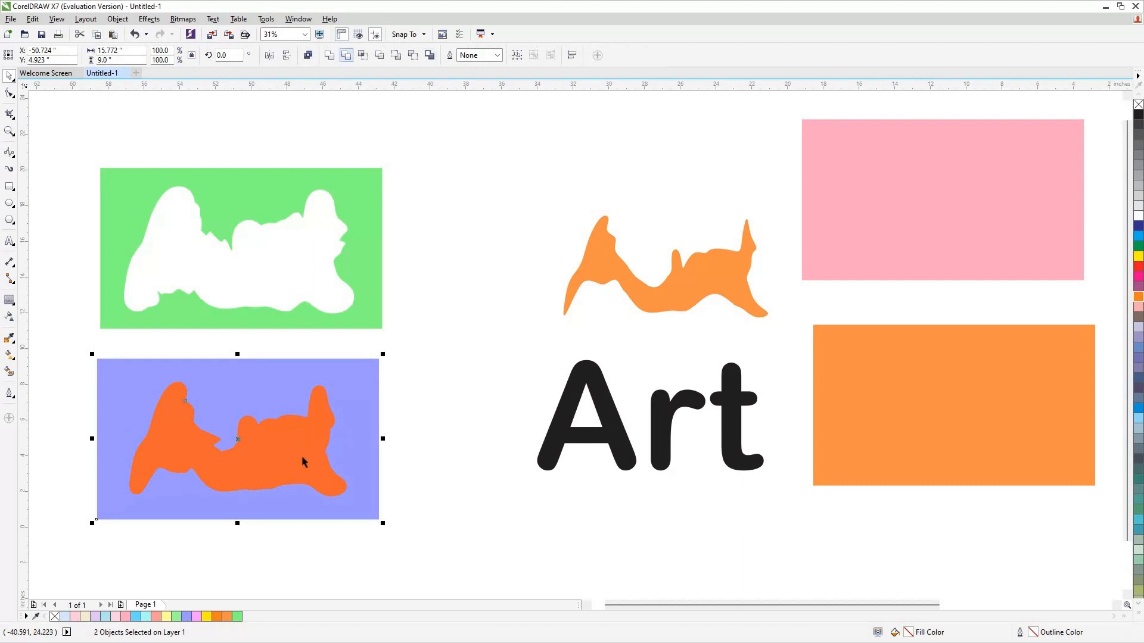
pyautogui.moveTo(390, 421); pyautogui.dragTo(392, 418)
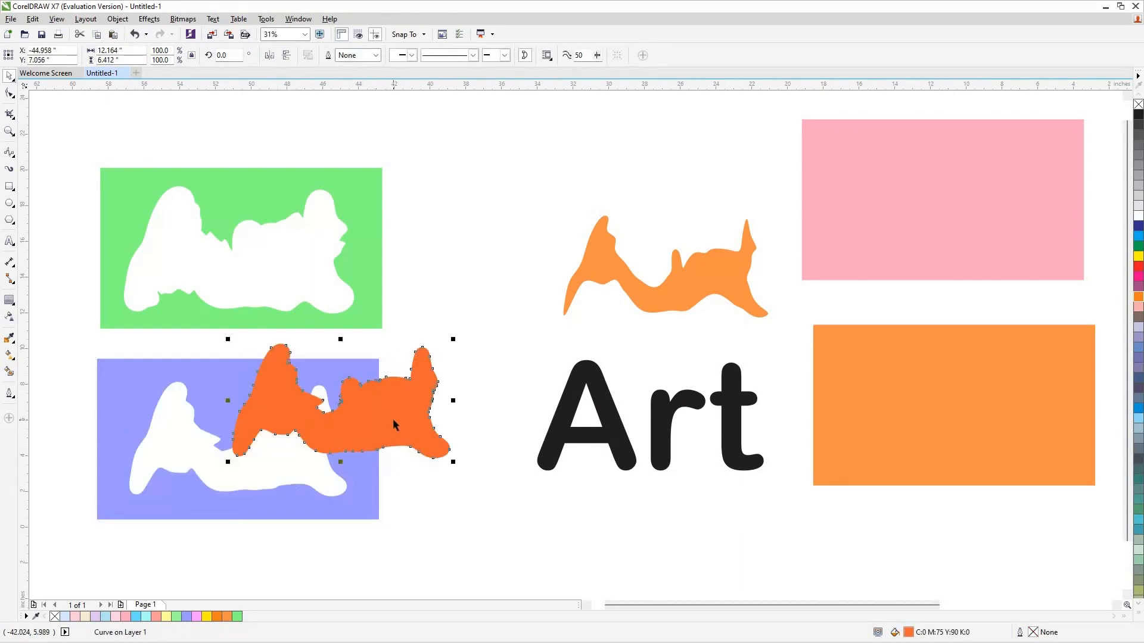
pyautogui.press('Delete')
# Move the light orange curve onto the pink rectangle and align the two objects' centres horizontally and vertically.
pyautogui.moveTo(680, 287); pyautogui.dragTo(945, 216)
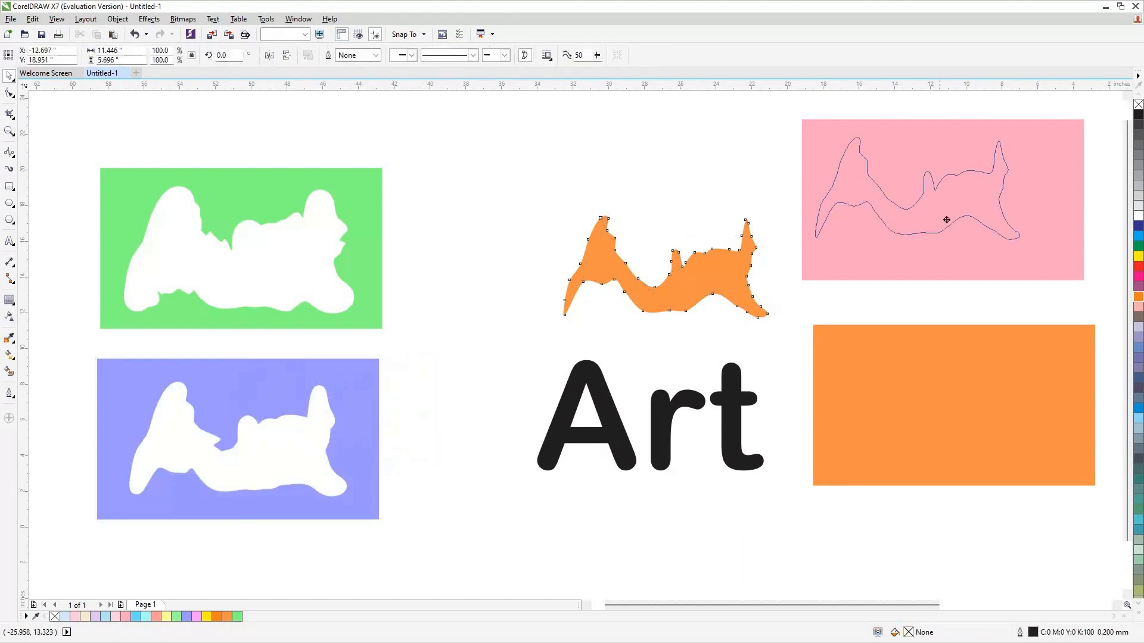
pyautogui.click(810, 138)
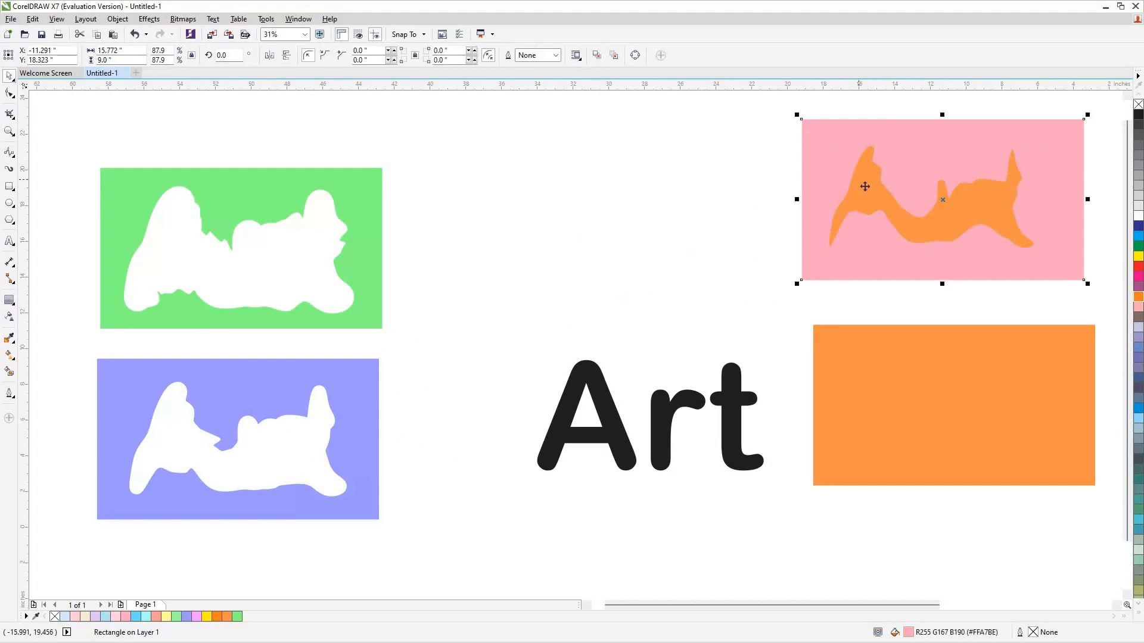
pyautogui.keyDown('shift'); pyautogui.click(864, 187); pyautogui.keyUp('shift')
pyautogui.press('e')
pyautogui.press('c')
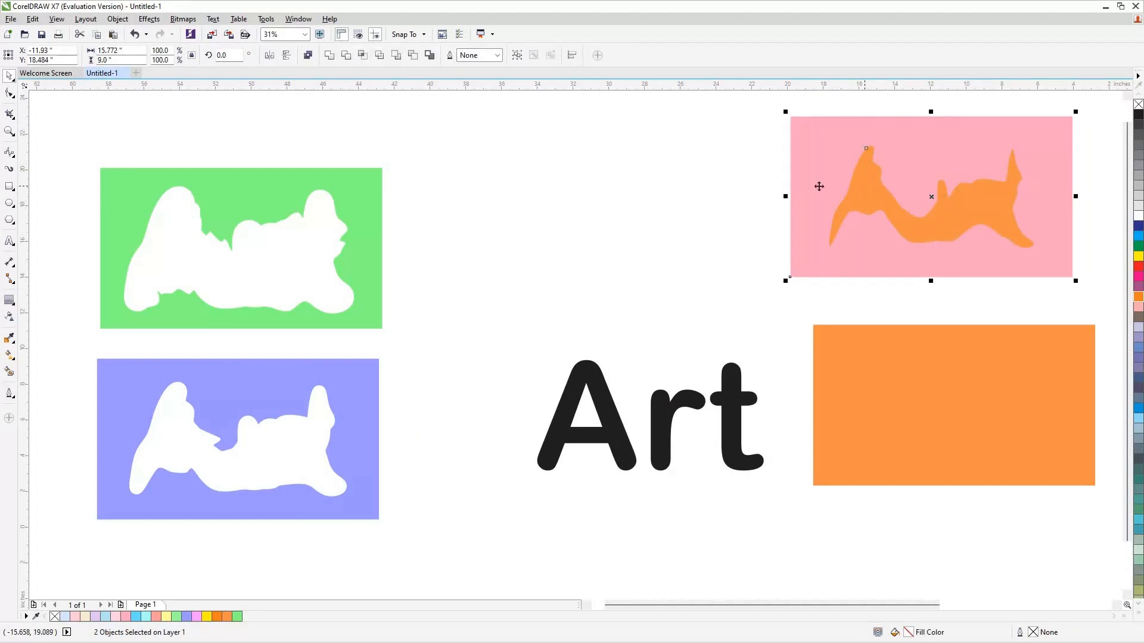
# Trim the pink rectangle with the light orange curve, then move the curve off it and delete the curve.
pyautogui.click(350, 54)
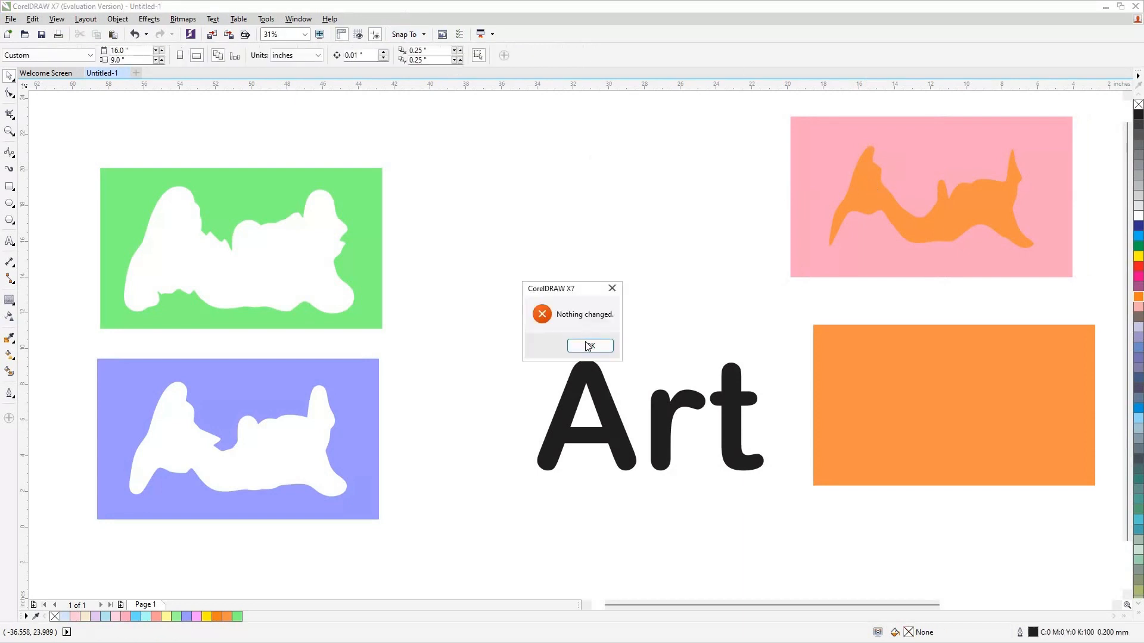
pyautogui.press('Return')
pyautogui.click(867, 170)
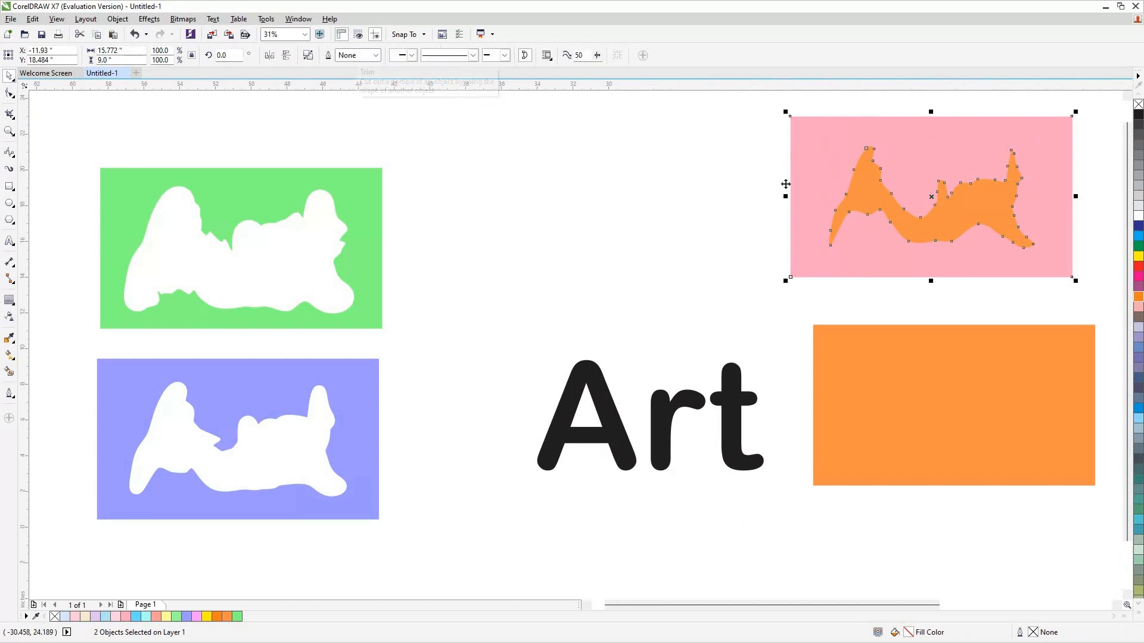
pyautogui.click(737, 243)
pyautogui.moveTo(978, 207); pyautogui.dragTo(737, 243)
pyautogui.press('Delete')
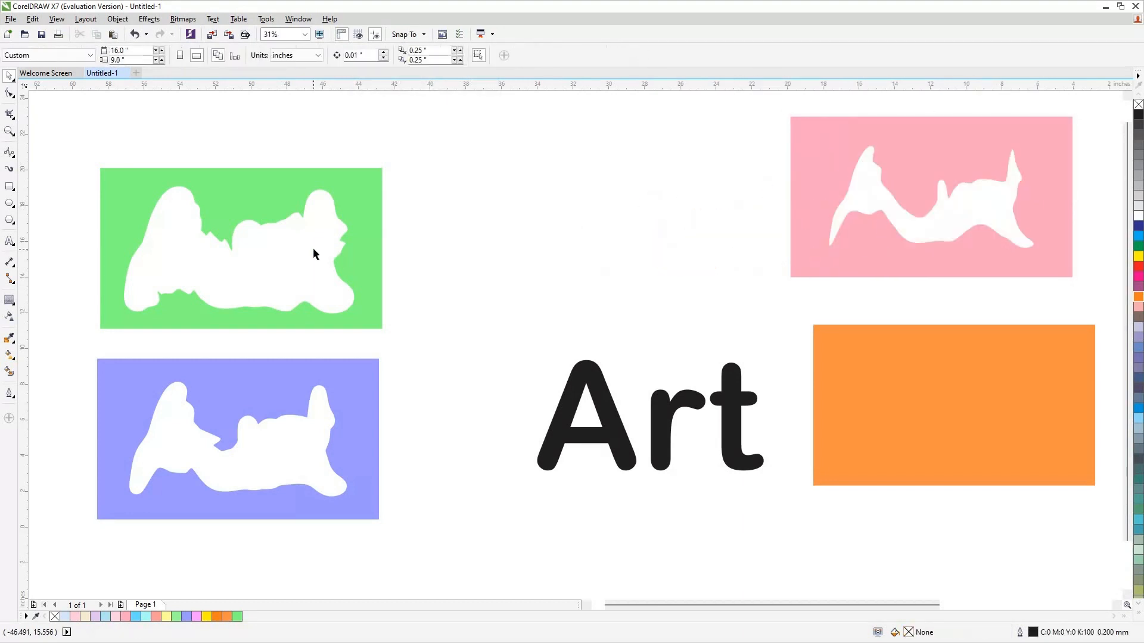
# Add a drop shadow with zero offset to the trimmed green rectangle and set its feathering direction to Middle.
pyautogui.click(339, 207)
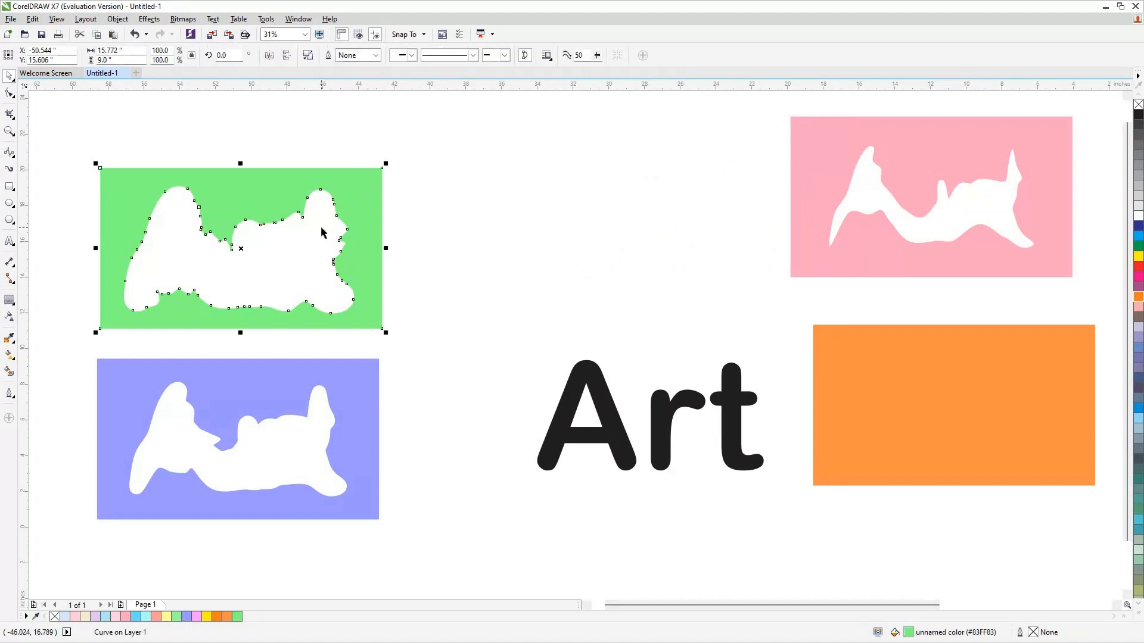
pyautogui.click(333, 229)
pyautogui.click(366, 202)
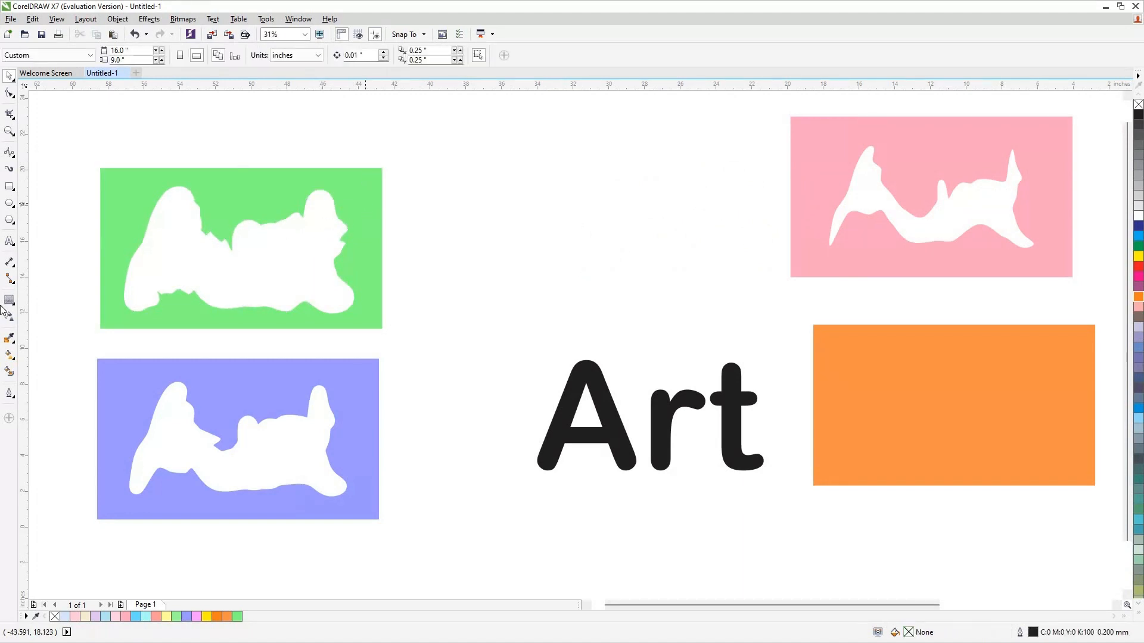
pyautogui.click(12, 302)
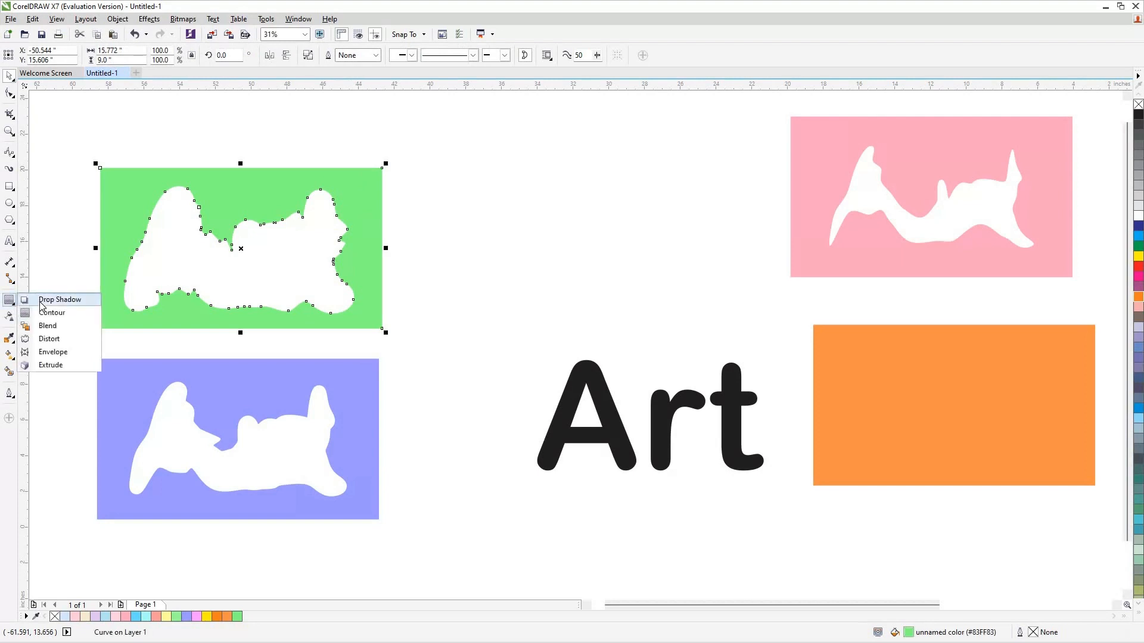
pyautogui.click(81, 299)
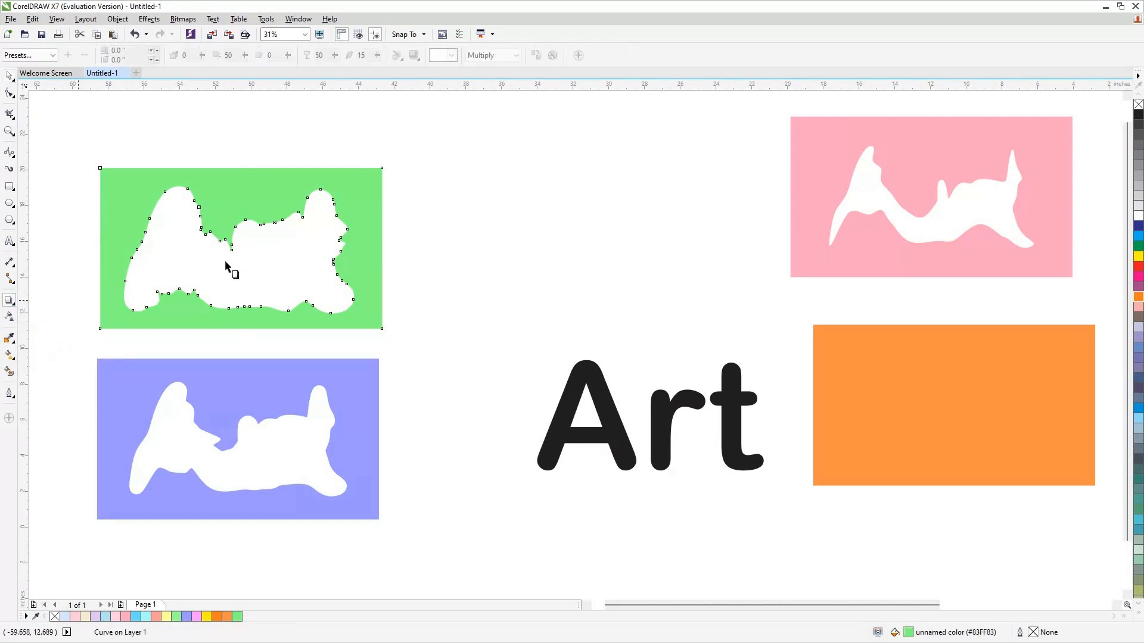
pyautogui.moveTo(331, 269); pyautogui.dragTo(391, 252)
pyautogui.click(399, 56)
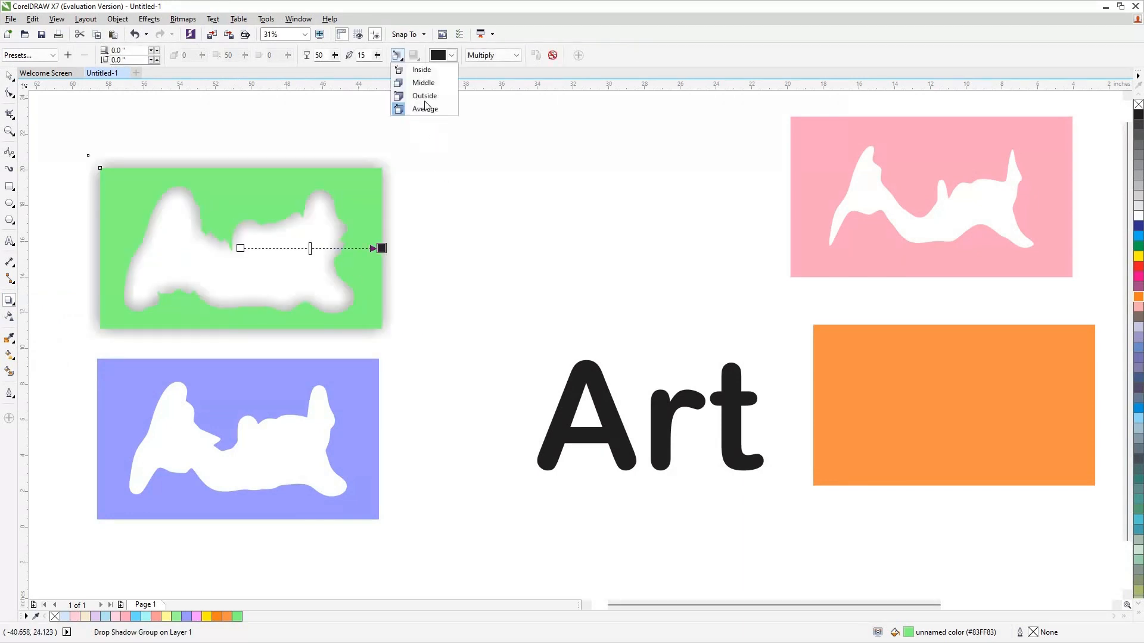
pyautogui.click(433, 83)
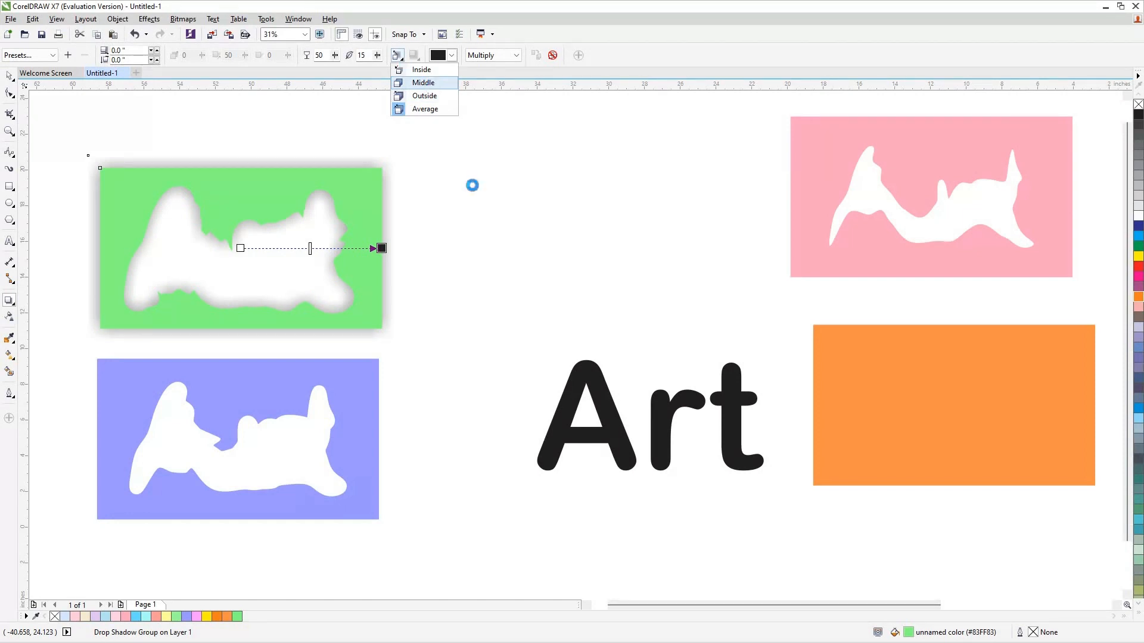
# Set the green rectangle's shadow feathering to 10 and its shadow opacity to 70, then deselect it.
pyautogui.click(362, 55)
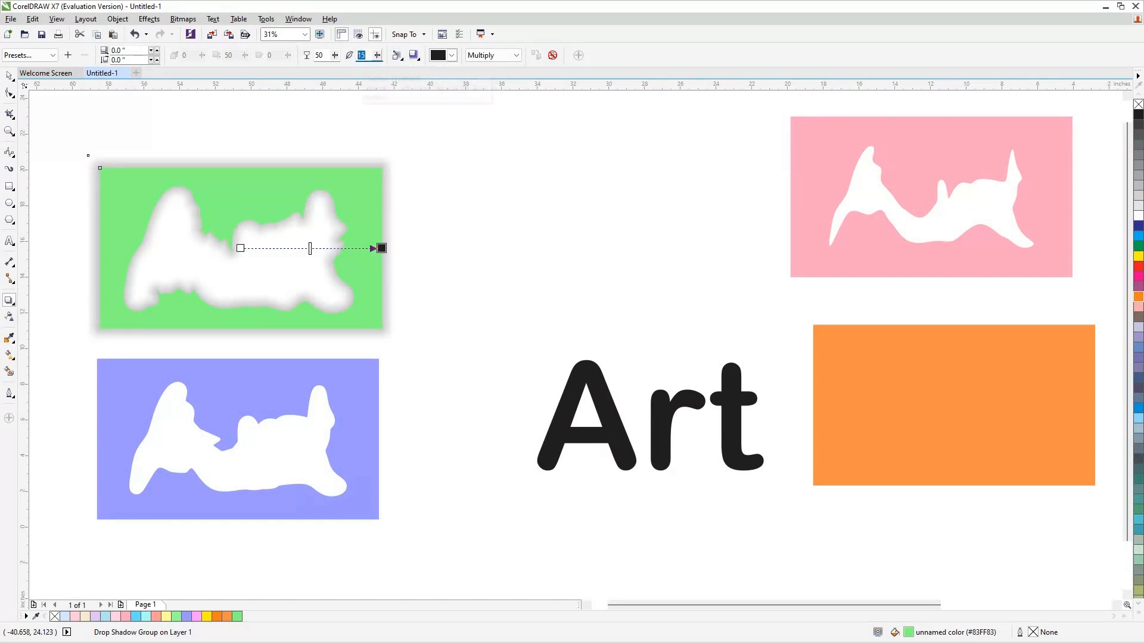
pyautogui.write('7')
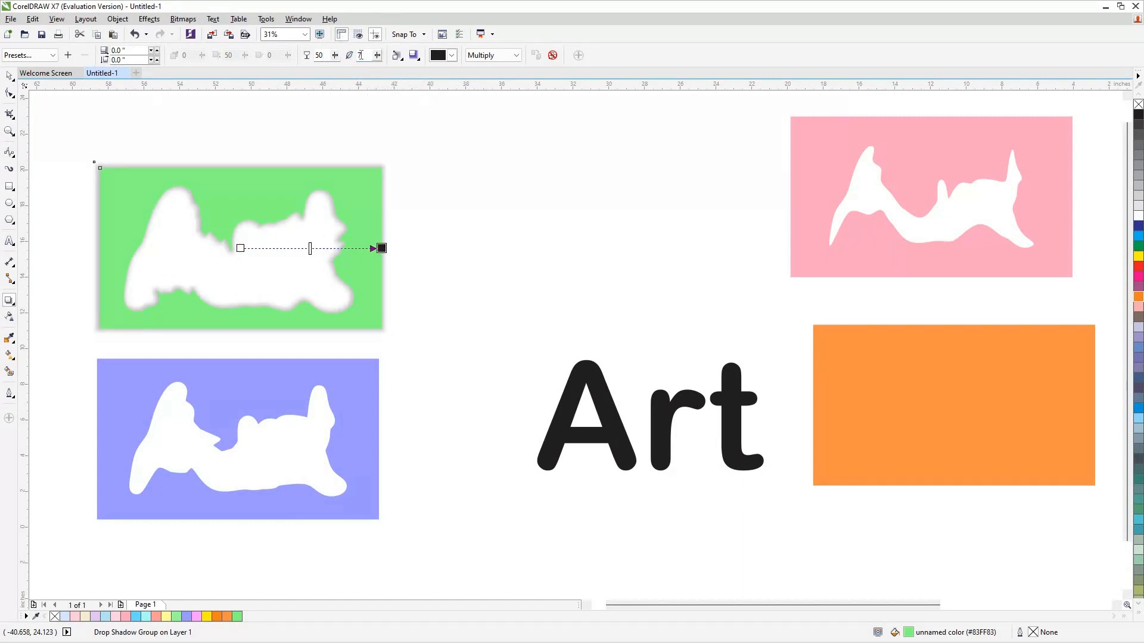
pyautogui.press('BackSpace')
pyautogui.write('10')
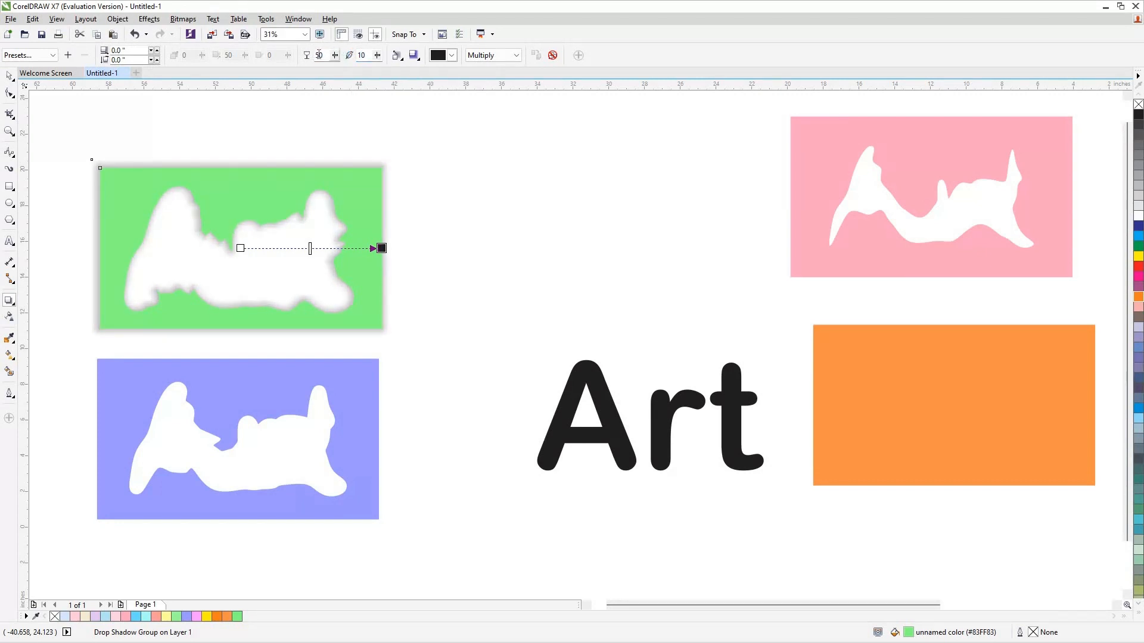
pyautogui.click(319, 55)
pyautogui.press('BackSpace')
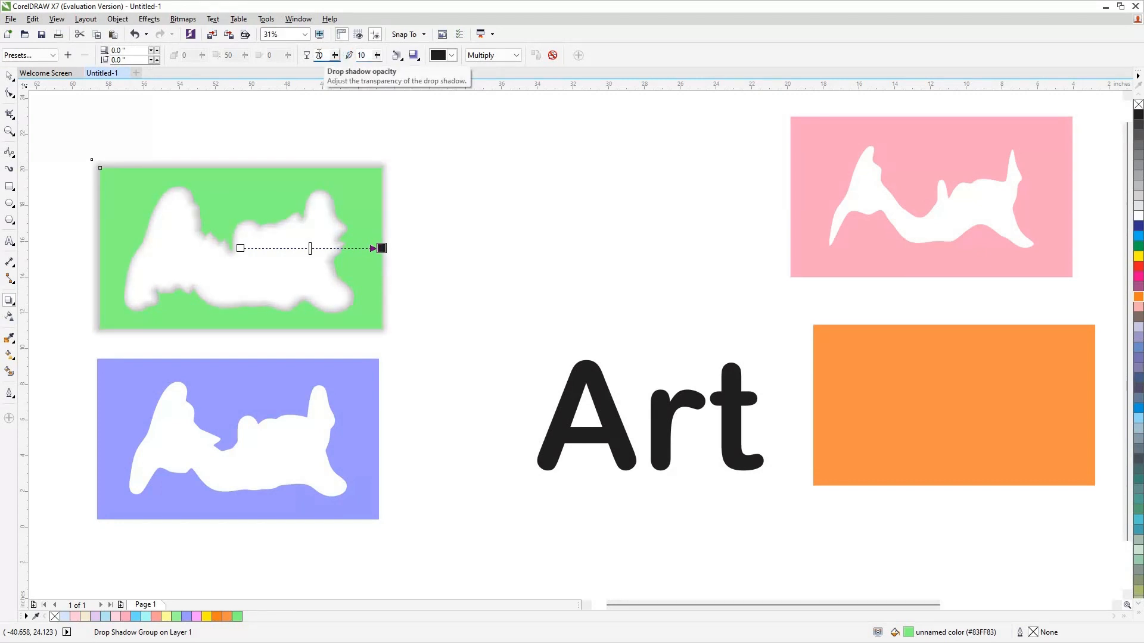
pyautogui.write('7')
pyautogui.press('Return')
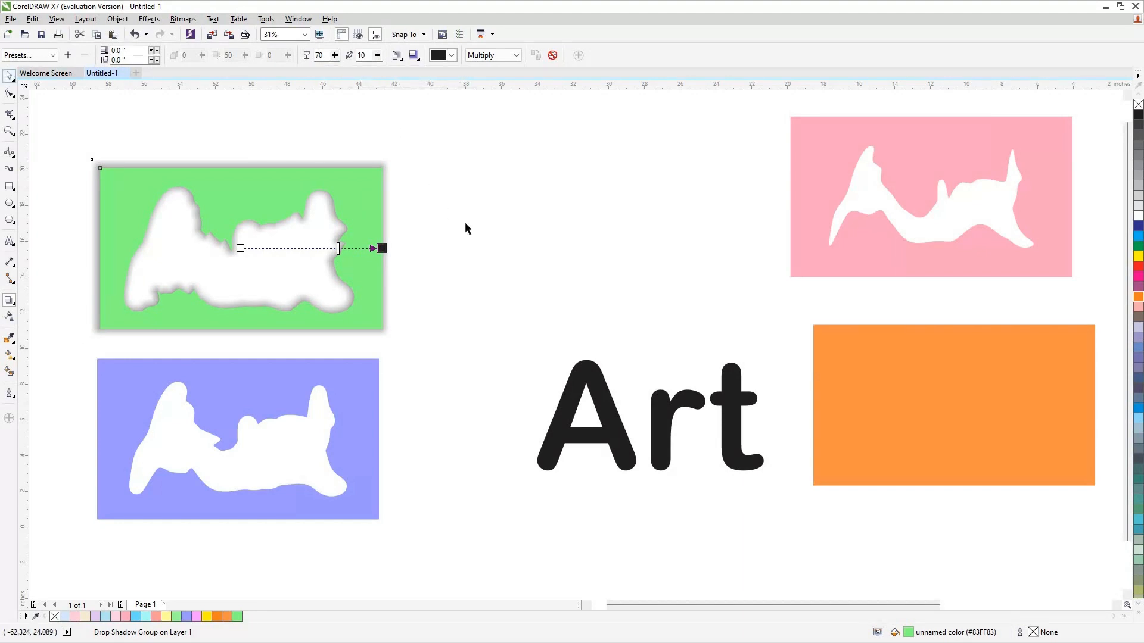
pyautogui.press('space')
pyautogui.press('Escape')
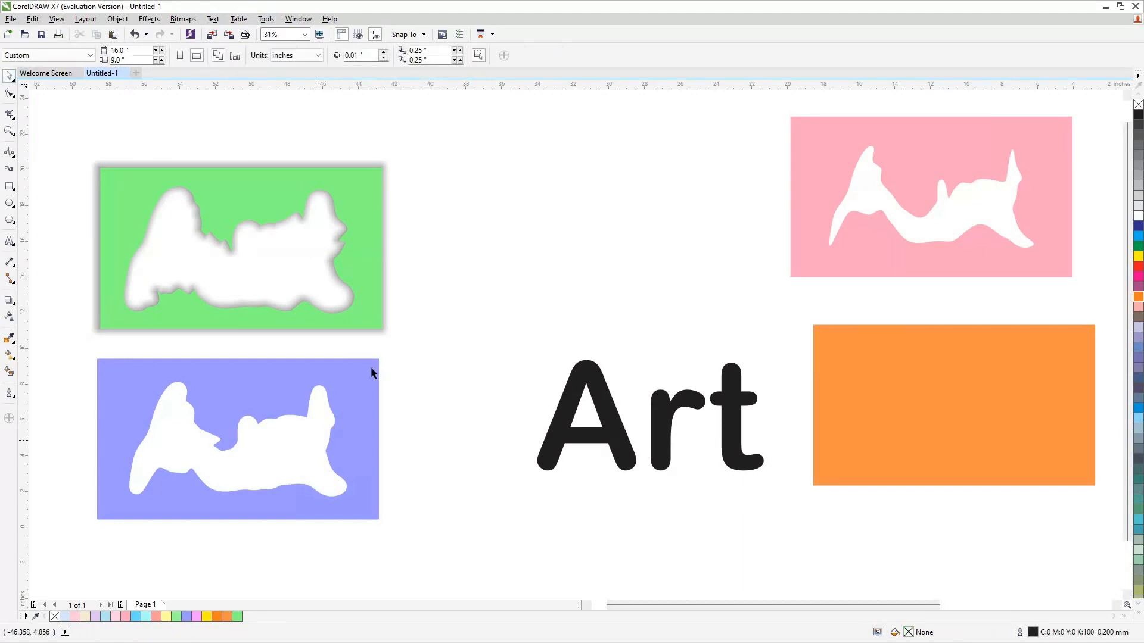
# Add a drop shadow with zero offset to the trimmed purple rectangle and match its feathering direction to the green one's.
pyautogui.click(351, 411)
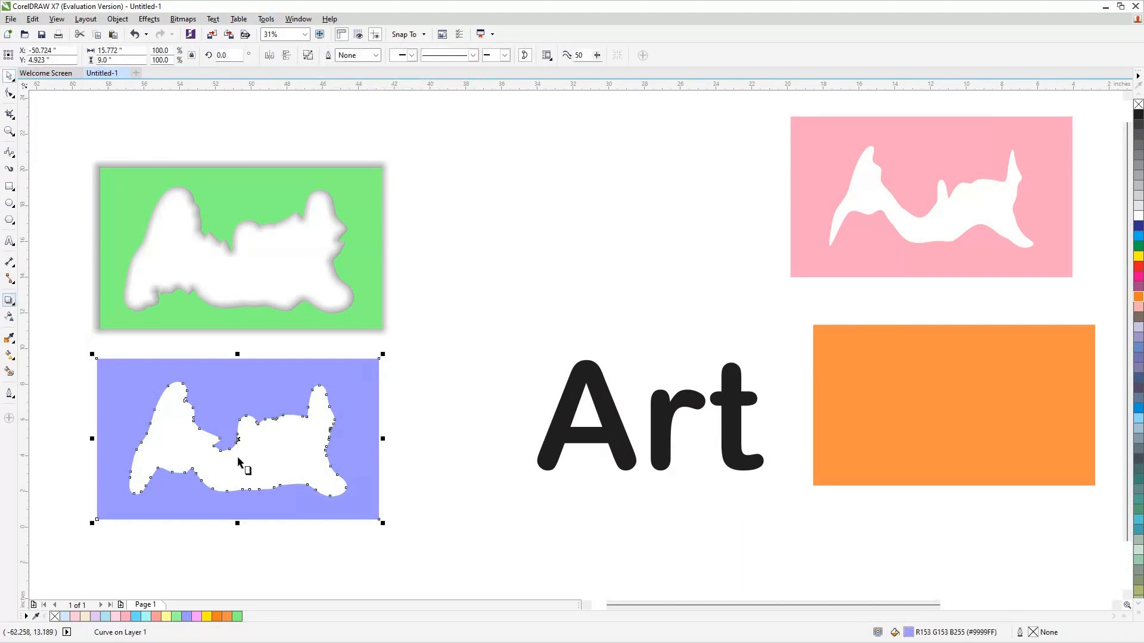
pyautogui.press('space')
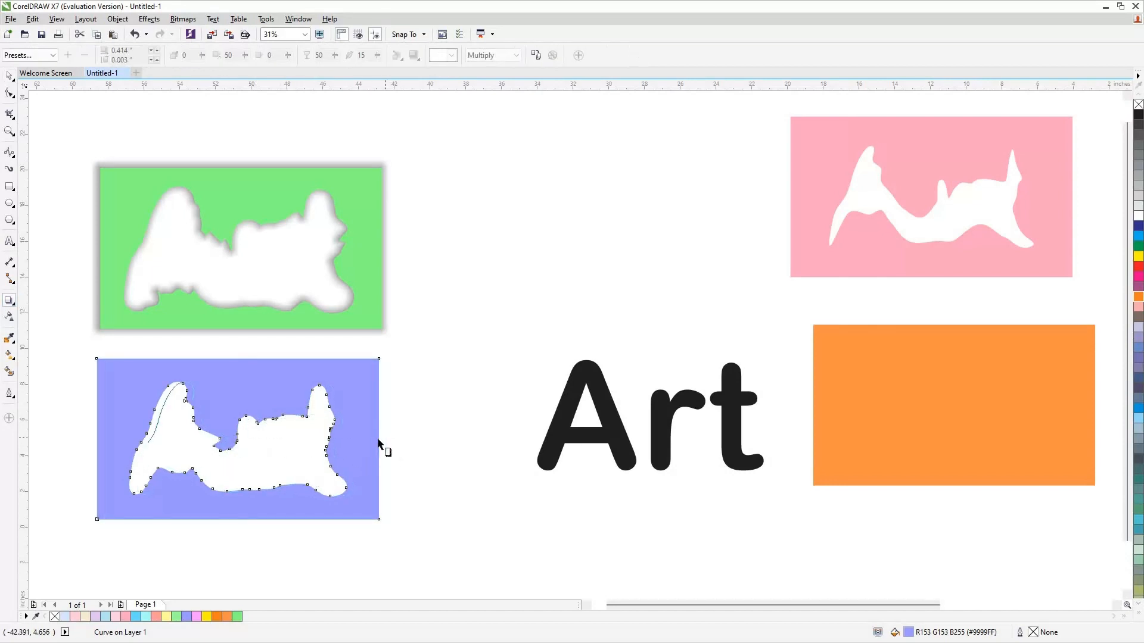
pyautogui.moveTo(379, 443); pyautogui.dragTo(379, 439)
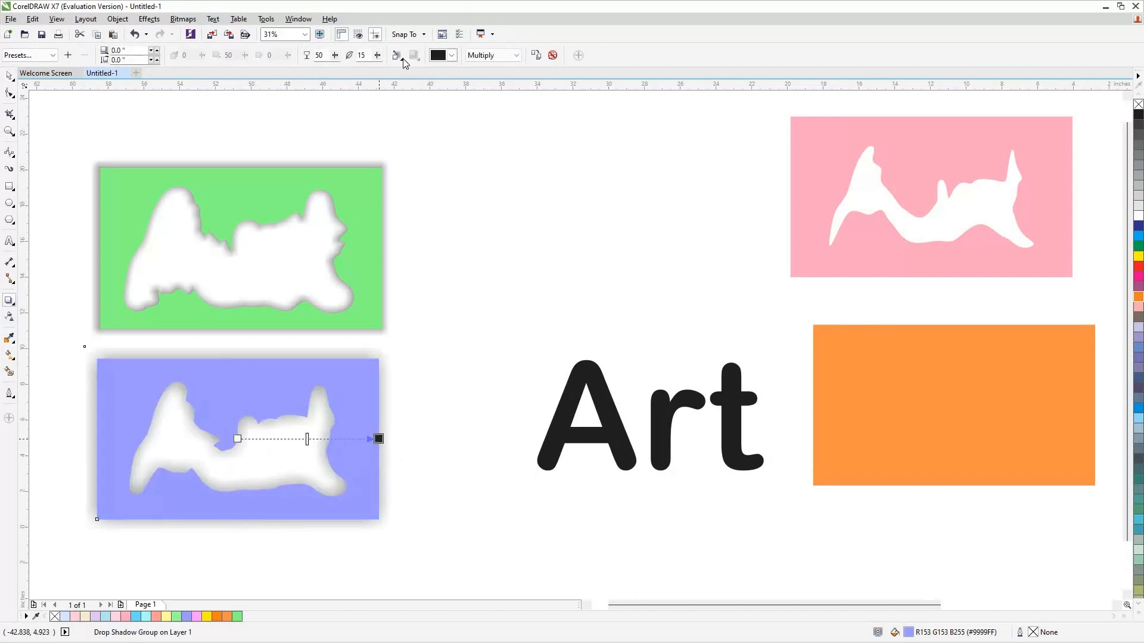
pyautogui.click(398, 56)
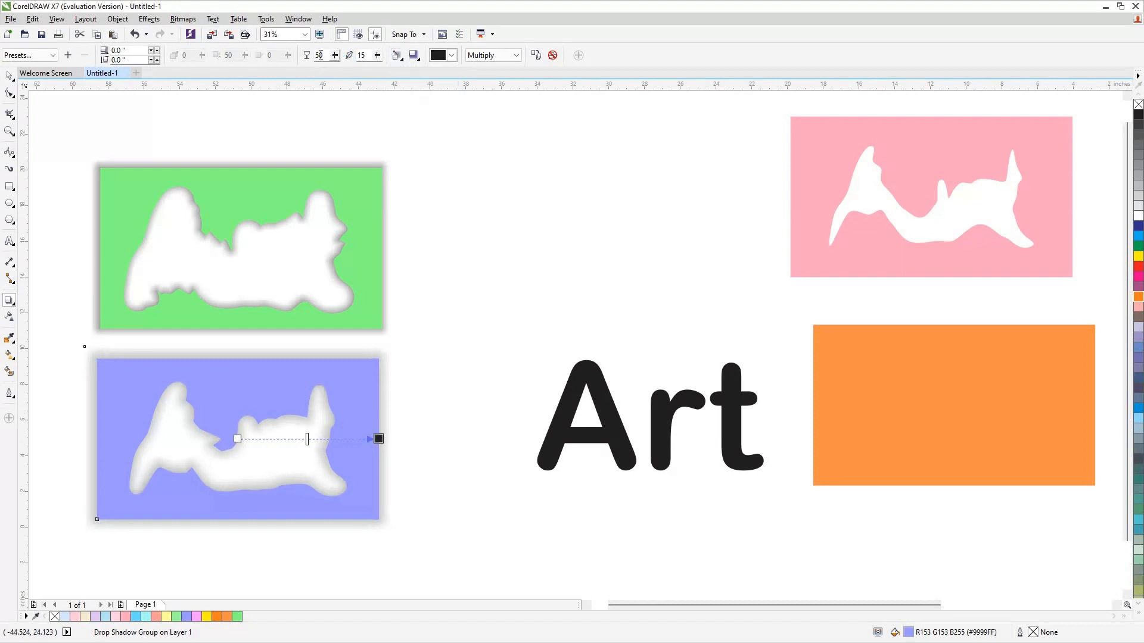
# Set the purple rectangle's shadow opacity to 70 and its shadow feathering to 10.
pyautogui.doubleClick(319, 55)
pyautogui.write('70')
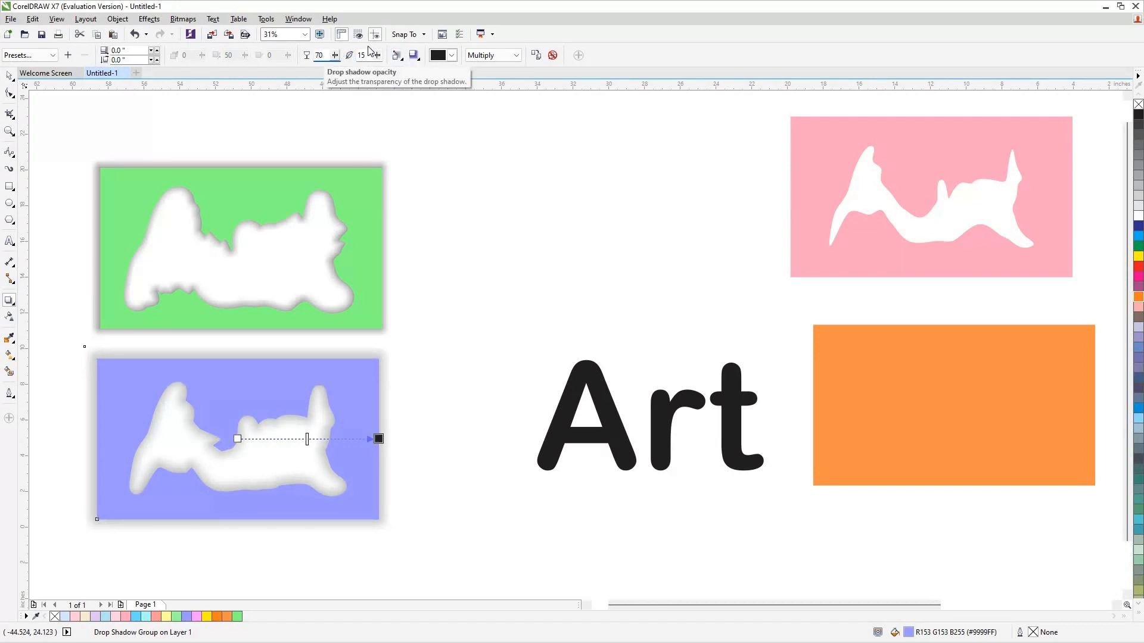
pyautogui.click(369, 53)
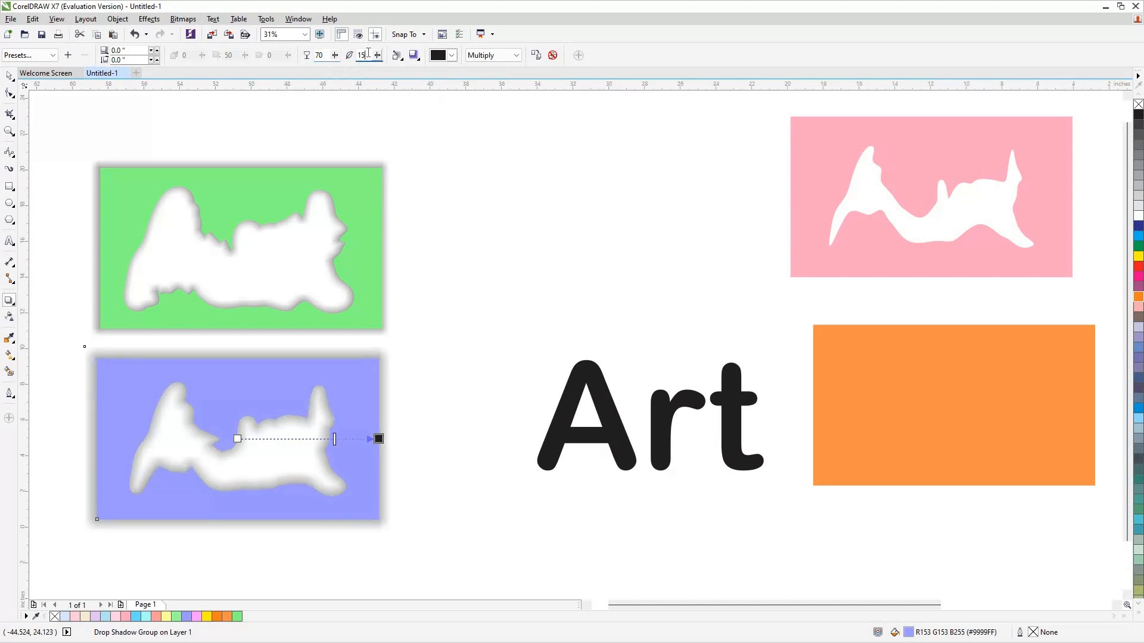
pyautogui.press('BackSpace')
pyautogui.write('0')
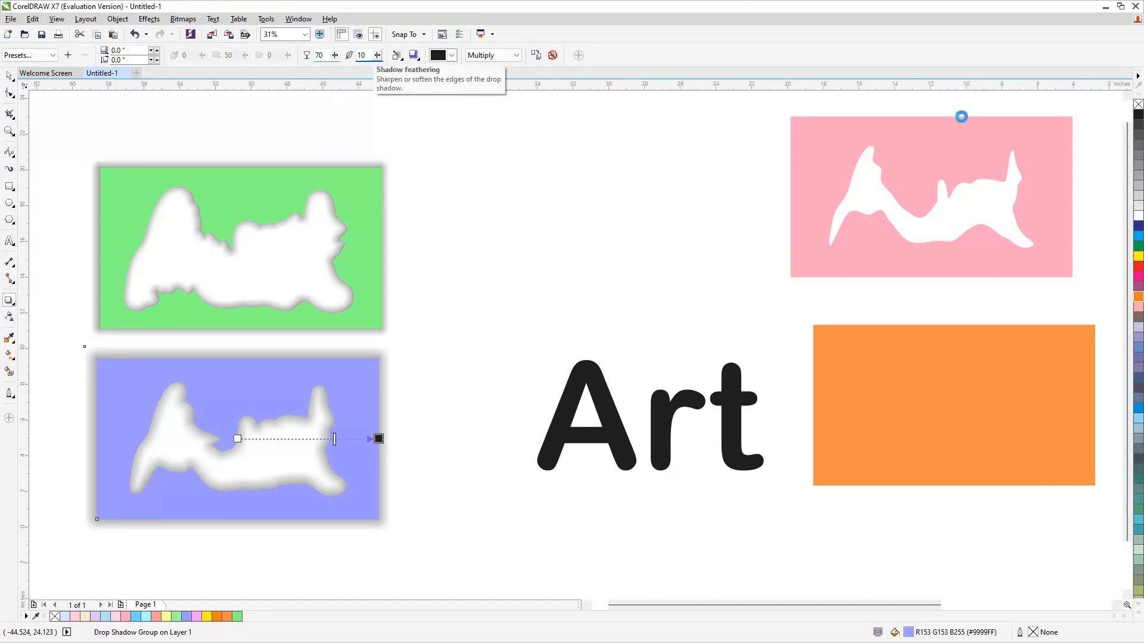
pyautogui.press('Return')
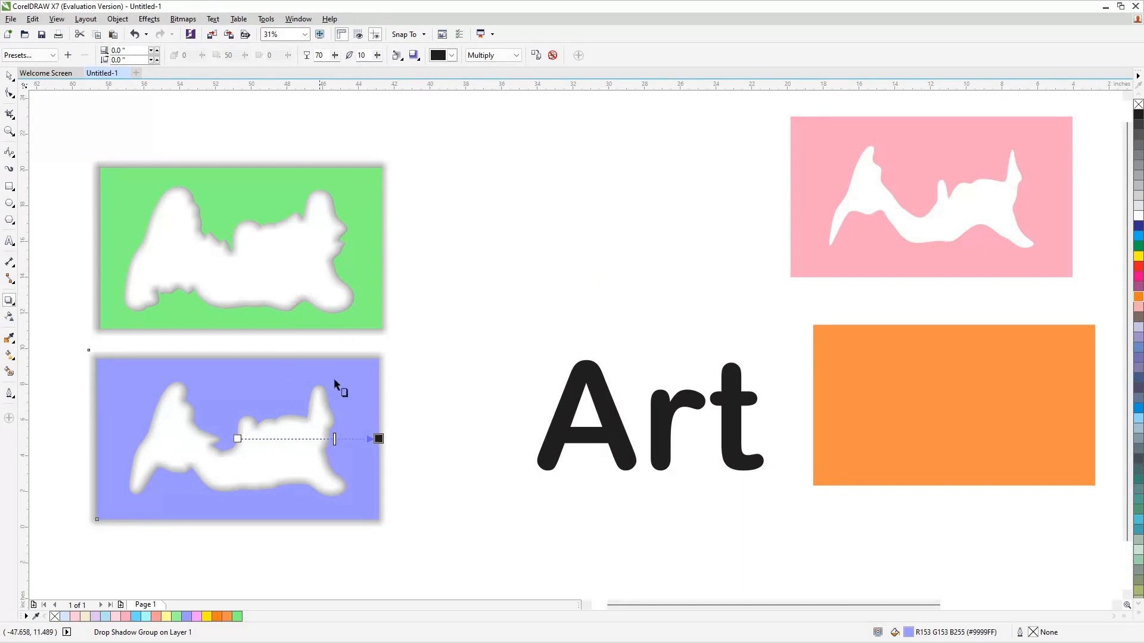
pyautogui.moveTo(374, 439); pyautogui.dragTo(369, 441)
pyautogui.press('space')
# Add a drop shadow with zero offset to the trimmed pink rectangle and set its feathering direction to Middle.
pyautogui.click(818, 162)
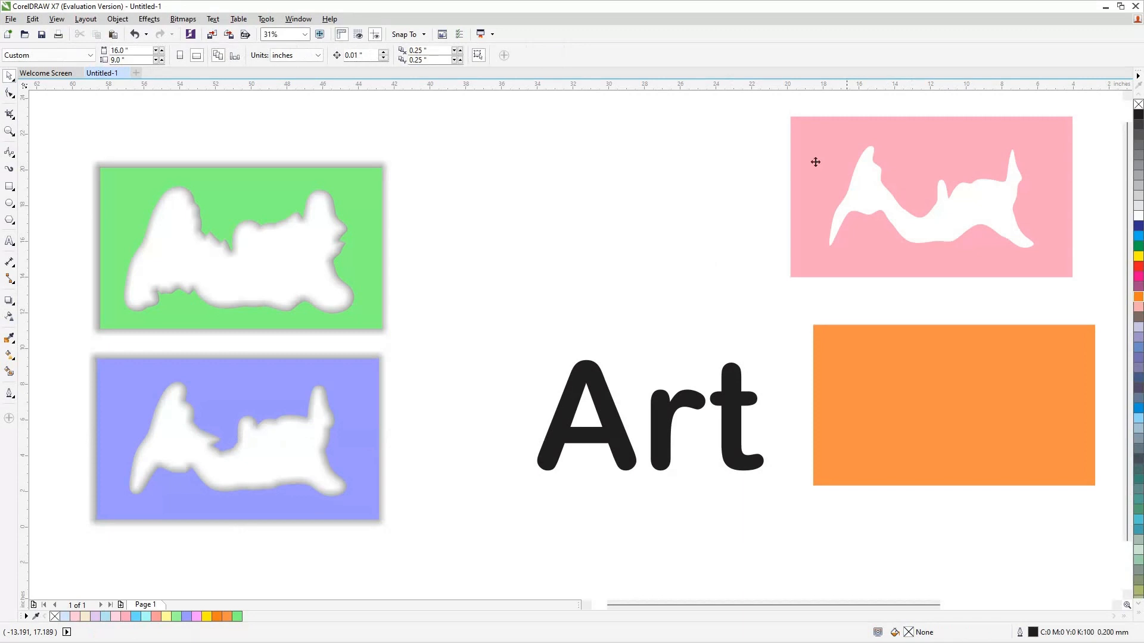
pyautogui.click(10, 301)
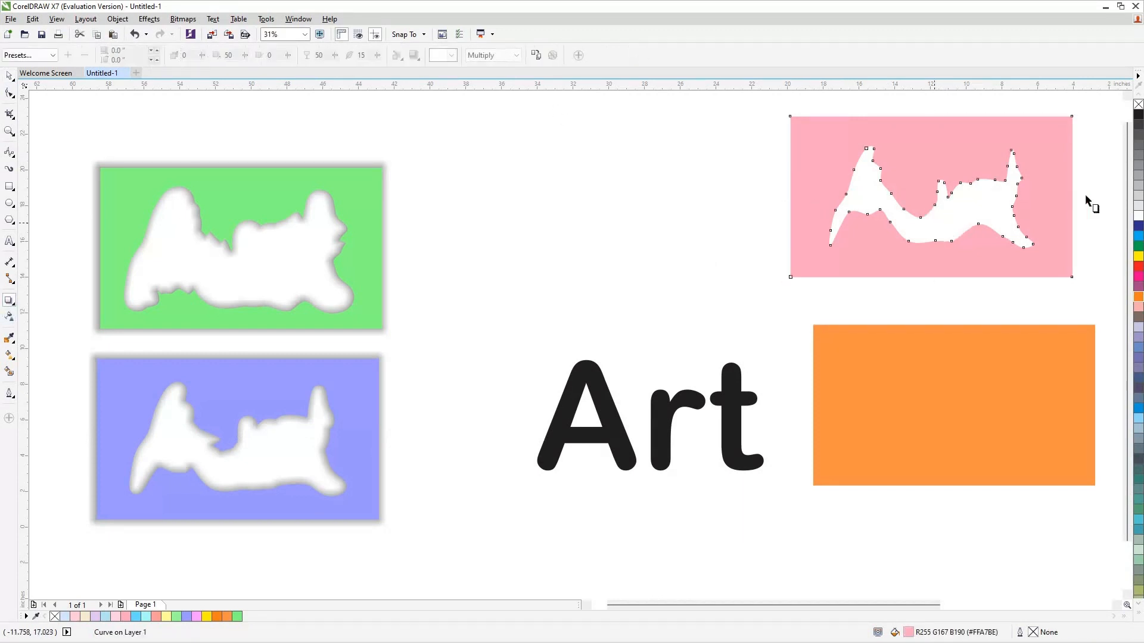
pyautogui.moveTo(1080, 196); pyautogui.dragTo(1071, 197)
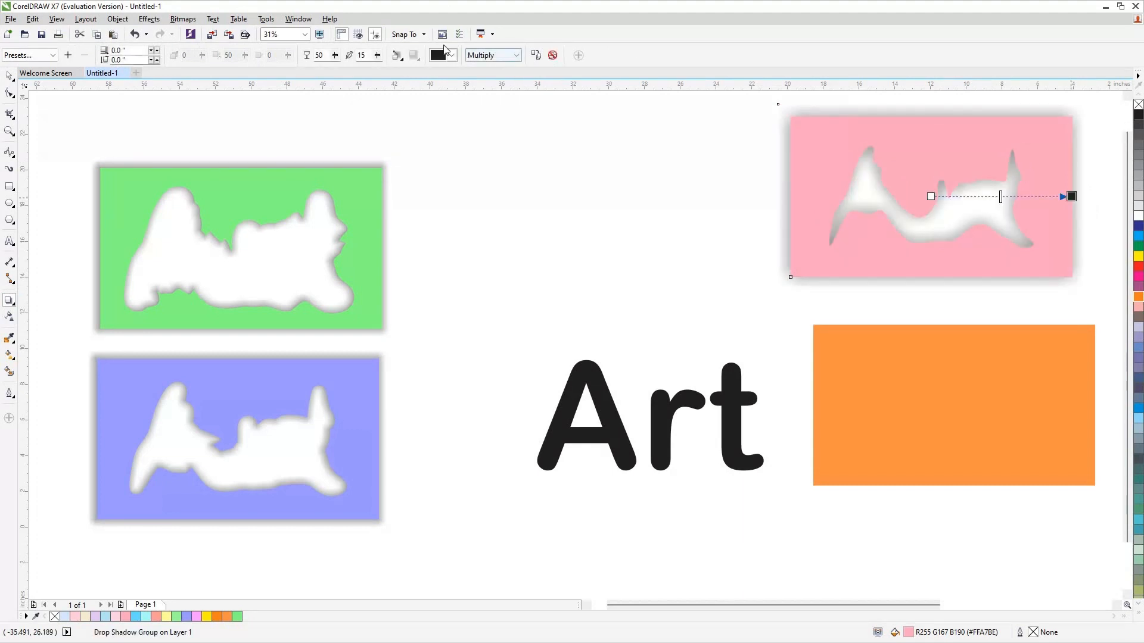
pyautogui.click(399, 57)
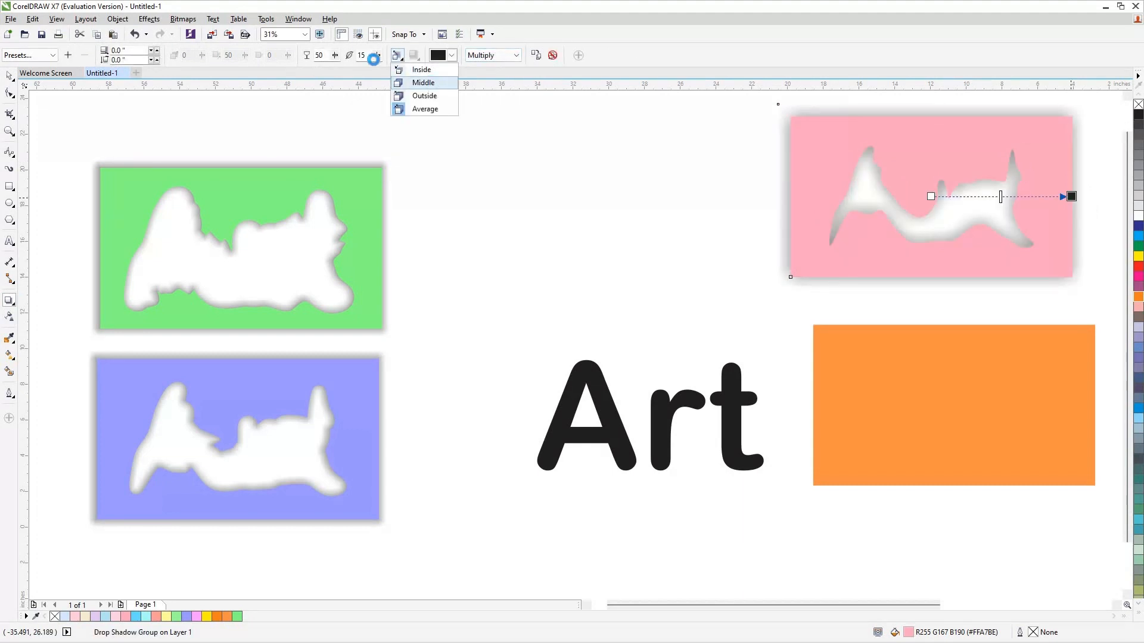
pyautogui.press('Return')
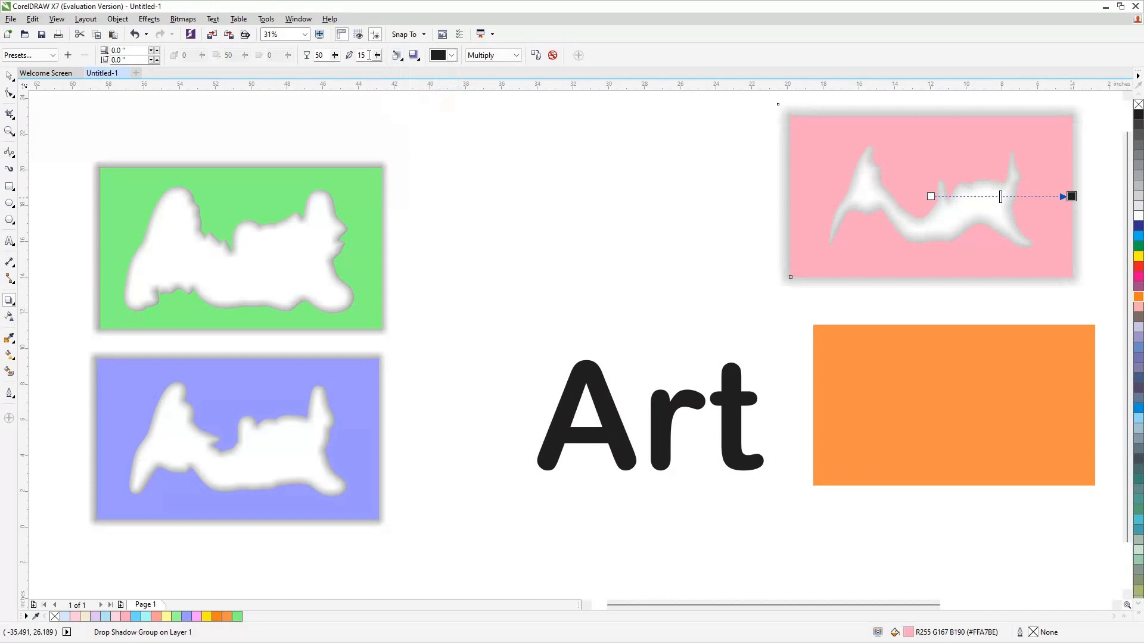
# Set the pink rectangle's shadow feathering to 10 and its shadow opacity to 70.
pyautogui.press('BackSpace')
pyautogui.write('0')
pyautogui.click(318, 55)
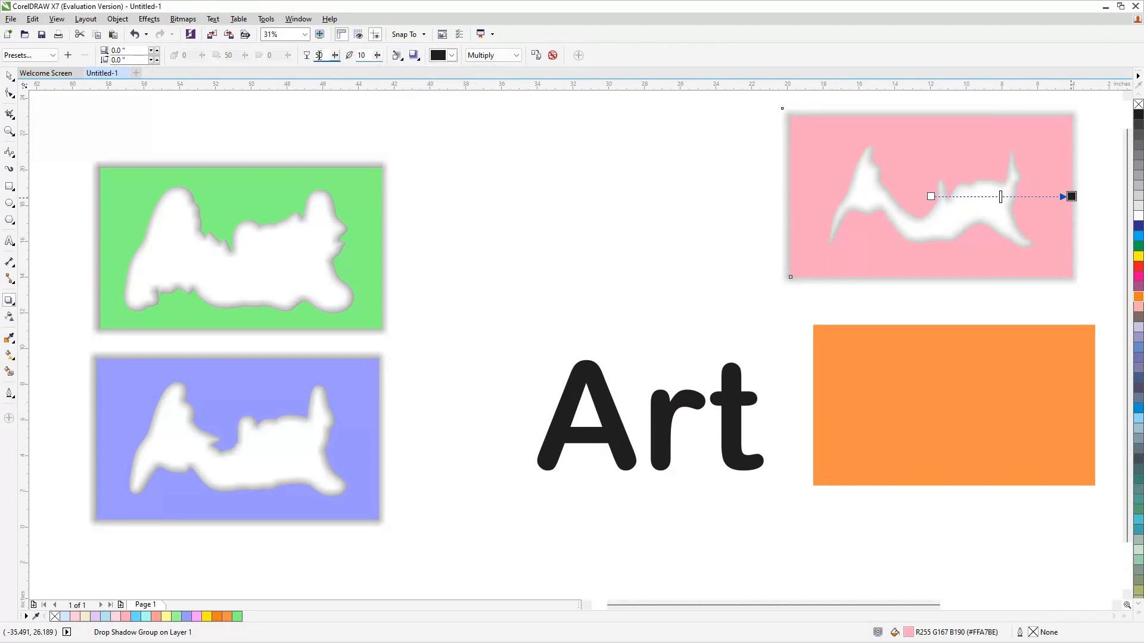
pyautogui.press('BackSpace')
pyautogui.write('70')
pyautogui.press('Return')
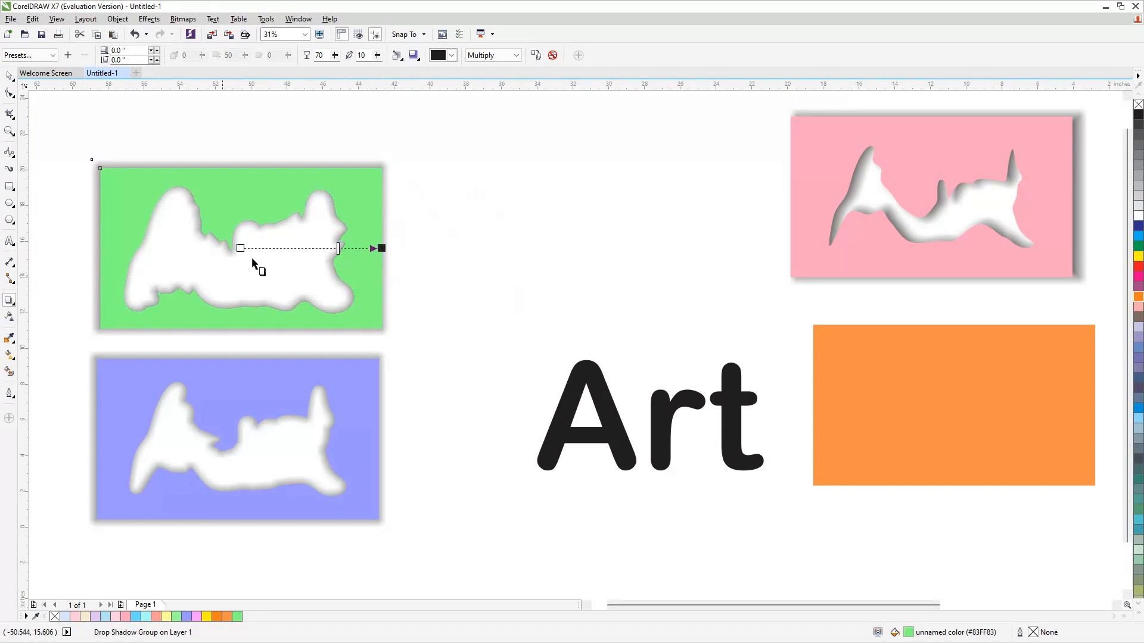
# Shift the green and purple rectangles' drop shadows to the right by a horizontal offset of 0.45 inches, then deselect.
pyautogui.moveTo(381, 248); pyautogui.dragTo(390, 249)
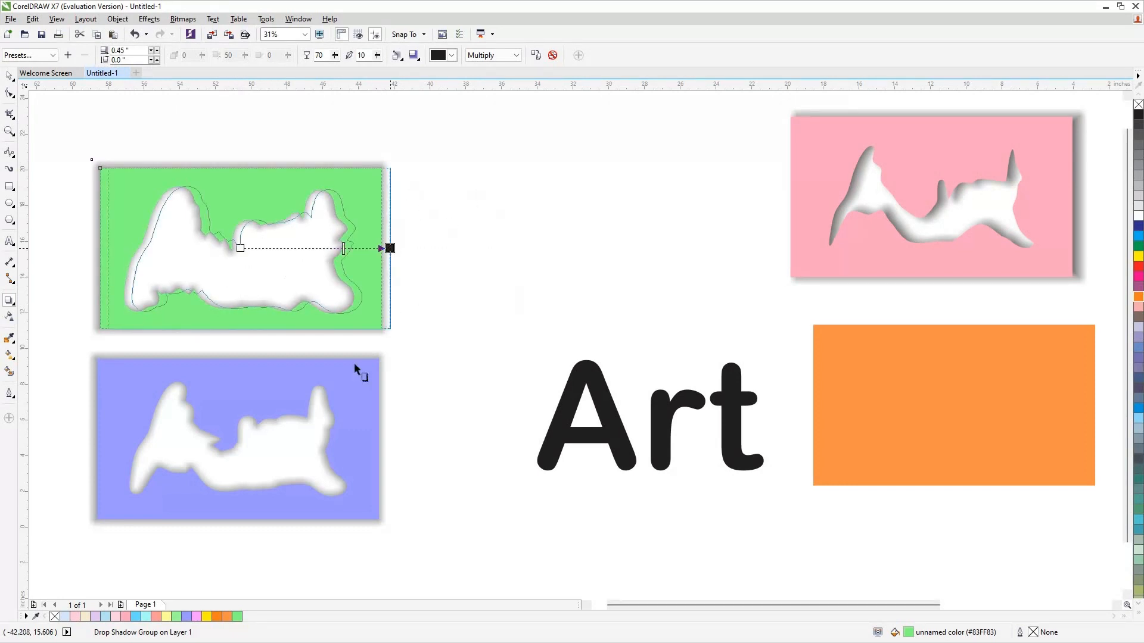
pyautogui.click(231, 452)
pyautogui.moveTo(390, 441); pyautogui.dragTo(388, 440)
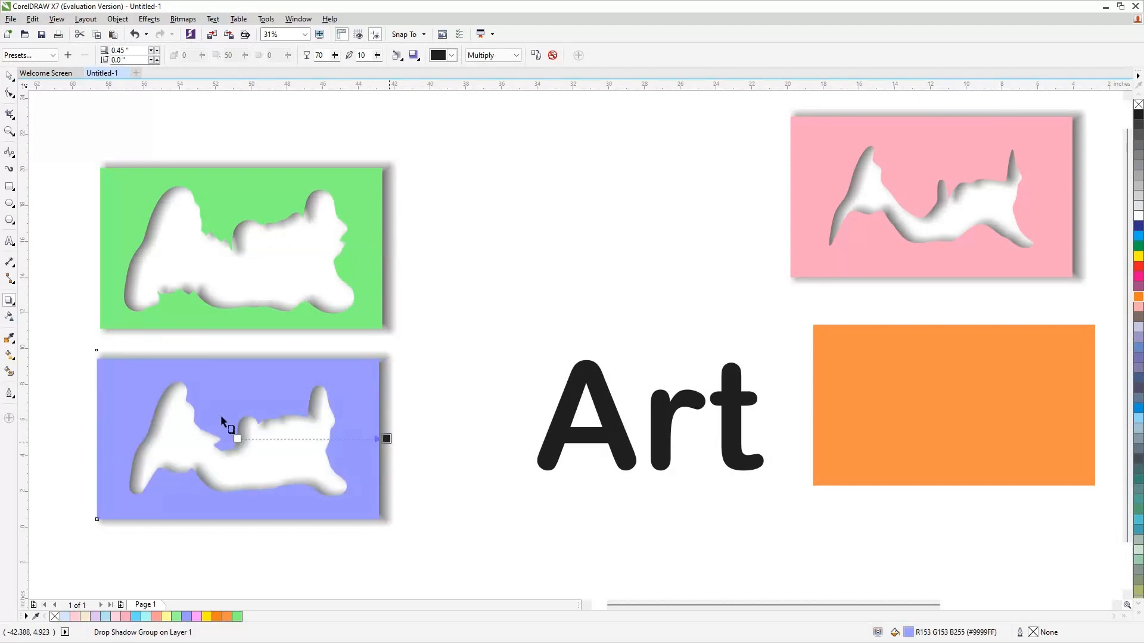
pyautogui.click(539, 99)
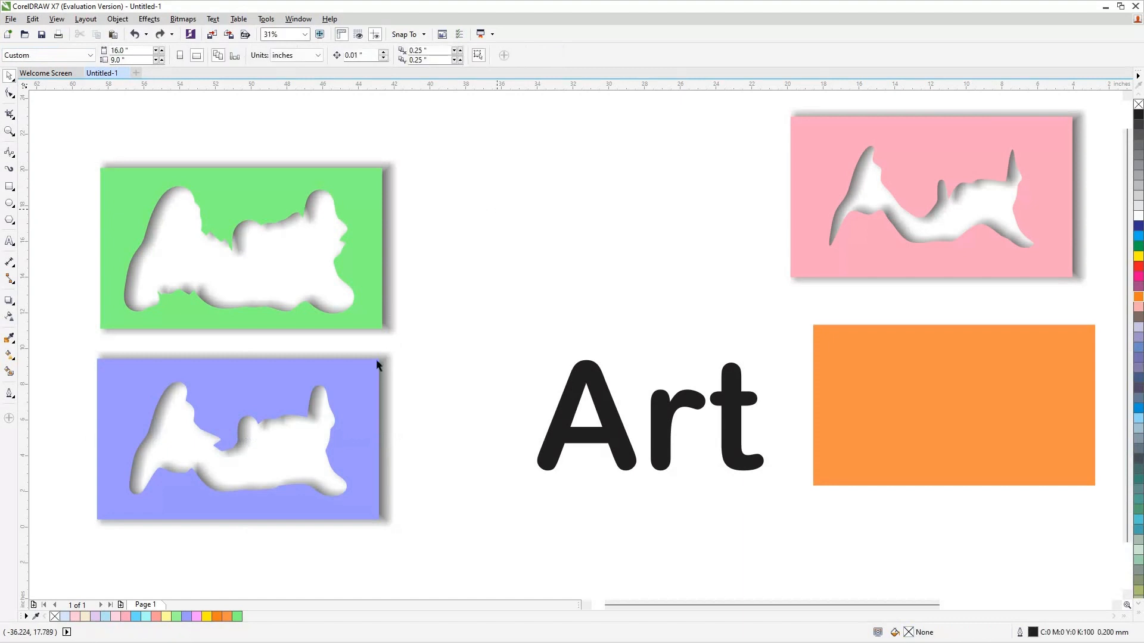
# Stack the purple, pink and orange rectangles on the green one with their upper-left corners aligned.
pyautogui.click(152, 357)
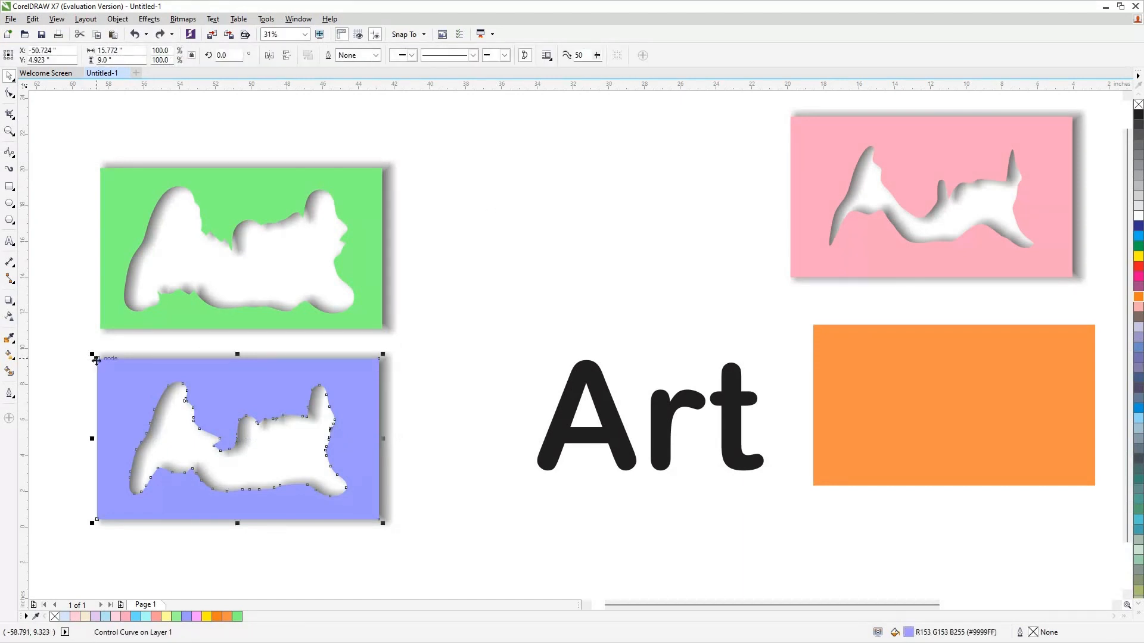
pyautogui.moveTo(96, 359); pyautogui.dragTo(100, 171)
pyautogui.click(793, 118)
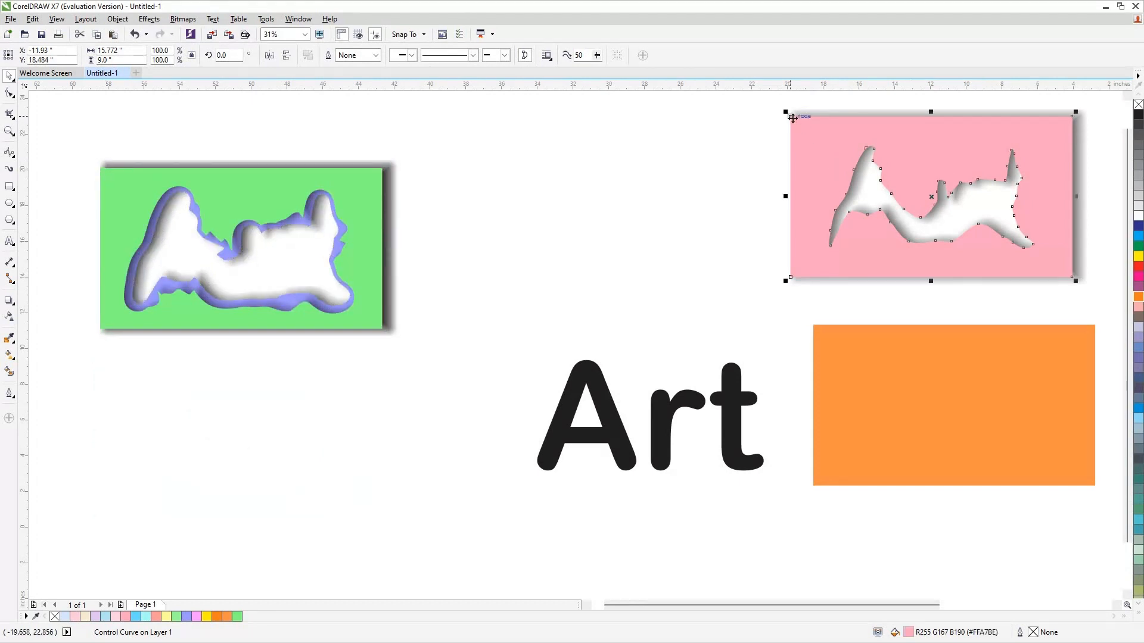
pyautogui.moveTo(792, 118); pyautogui.dragTo(122, 166)
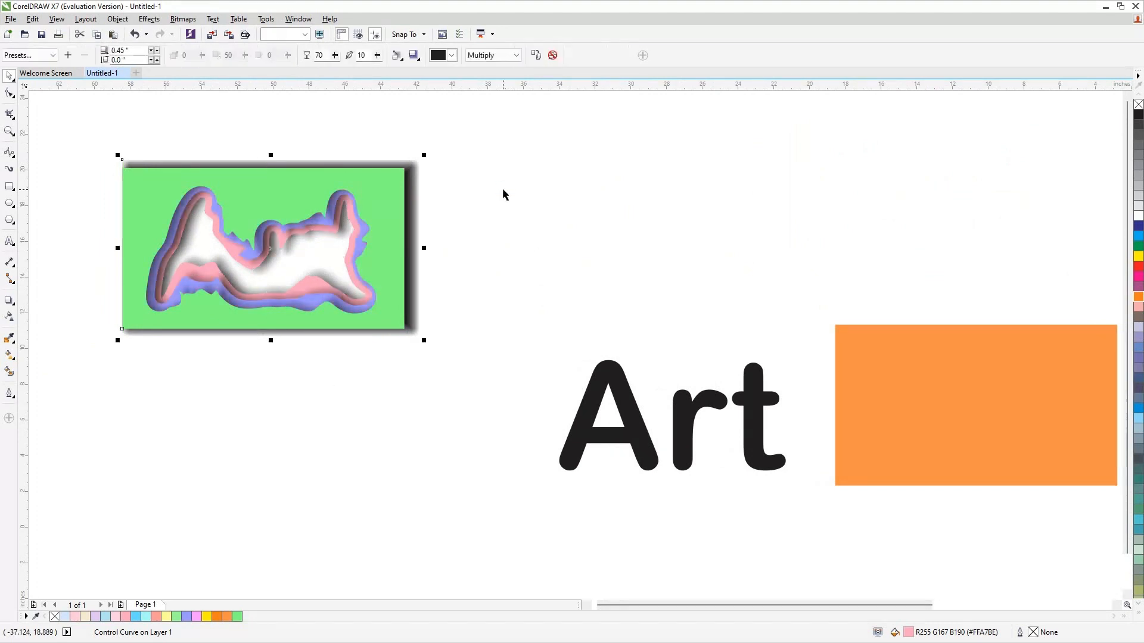
pyautogui.click(564, 196)
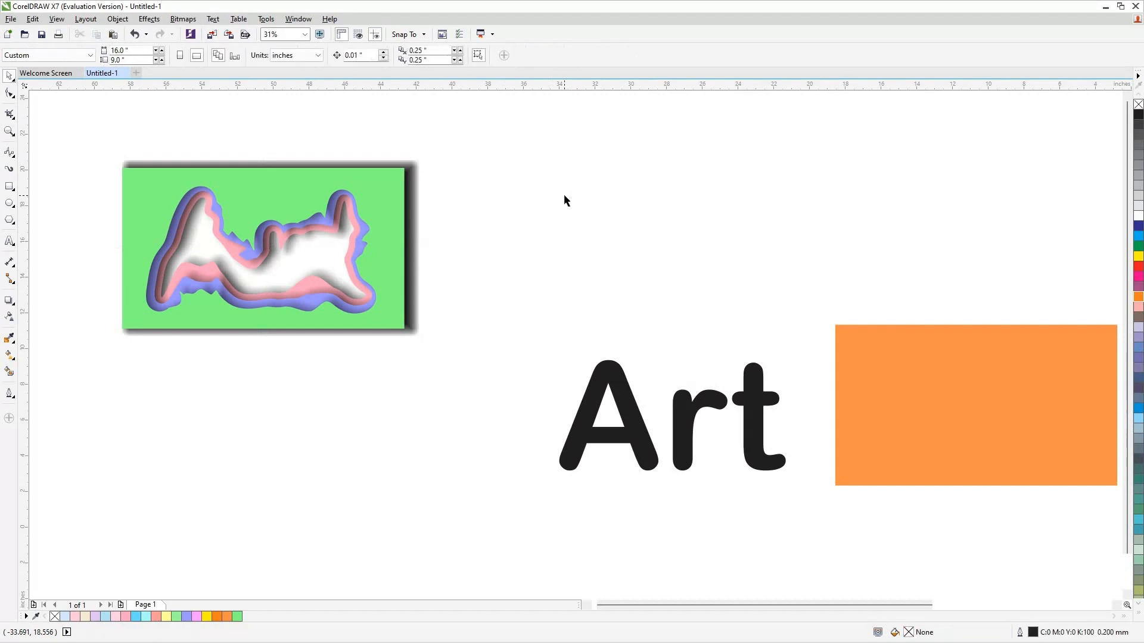
pyautogui.click(836, 327)
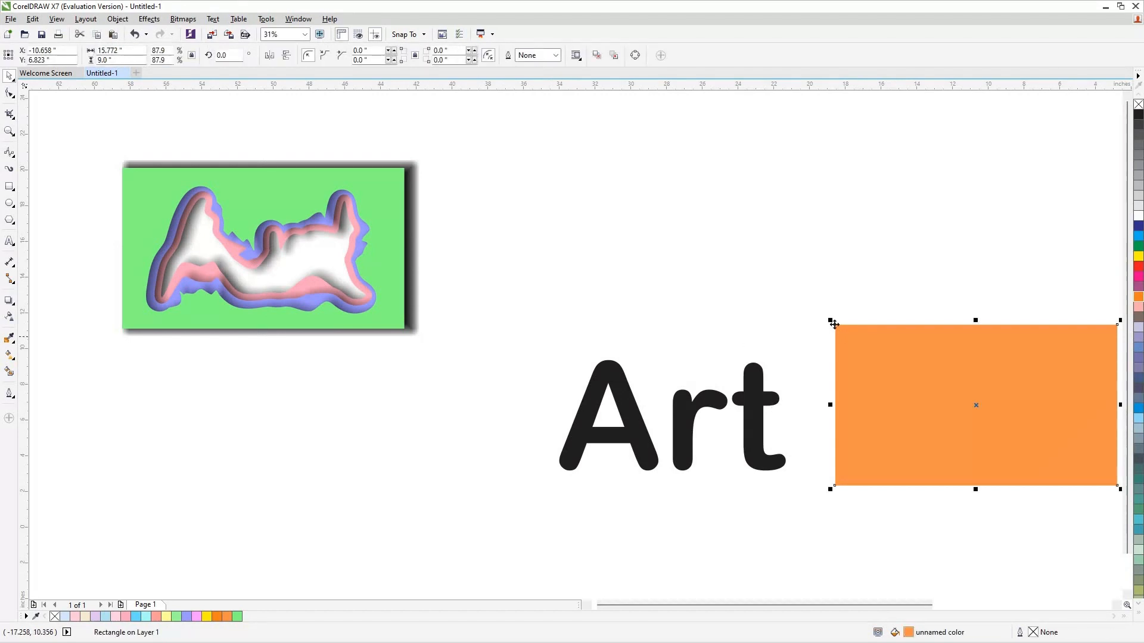
pyautogui.moveTo(834, 328); pyautogui.dragTo(123, 171)
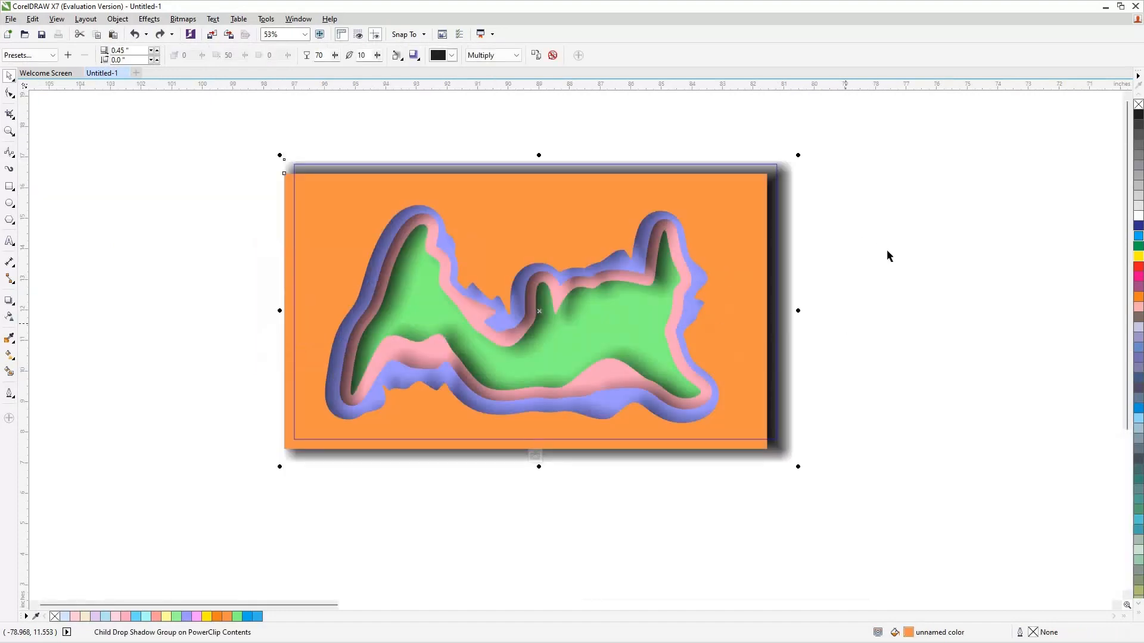
# Finish editing the nested PowerClip contents and give the "Art" lettering a white hairline outline.
pyautogui.keyDown('ctrl'); pyautogui.click(887, 251); pyautogui.keyUp('ctrl')
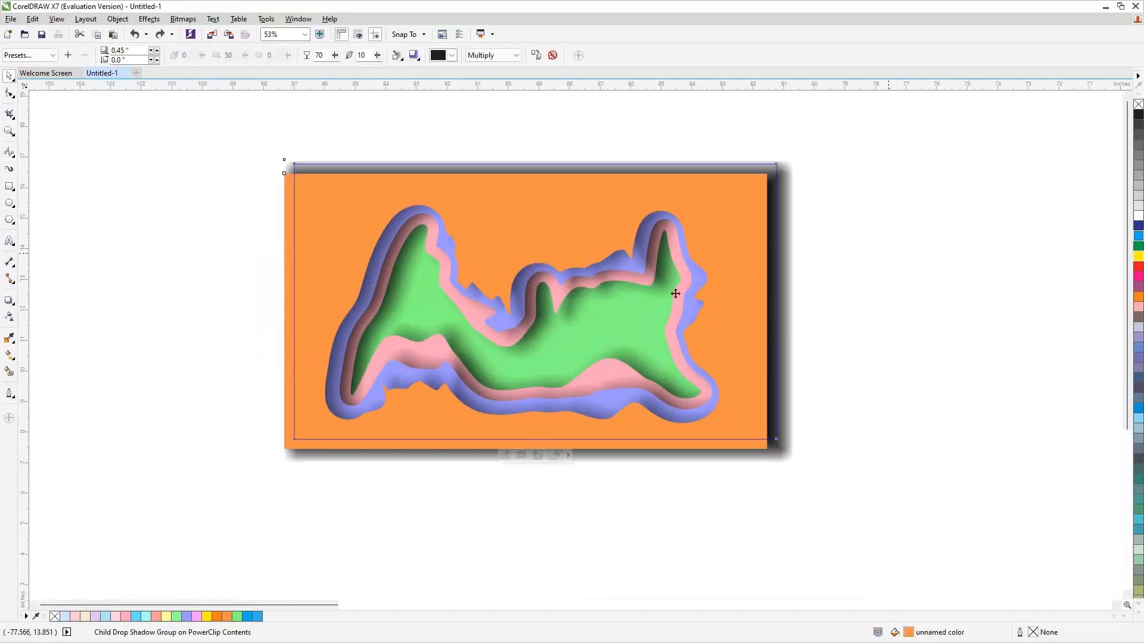
pyautogui.click(841, 260)
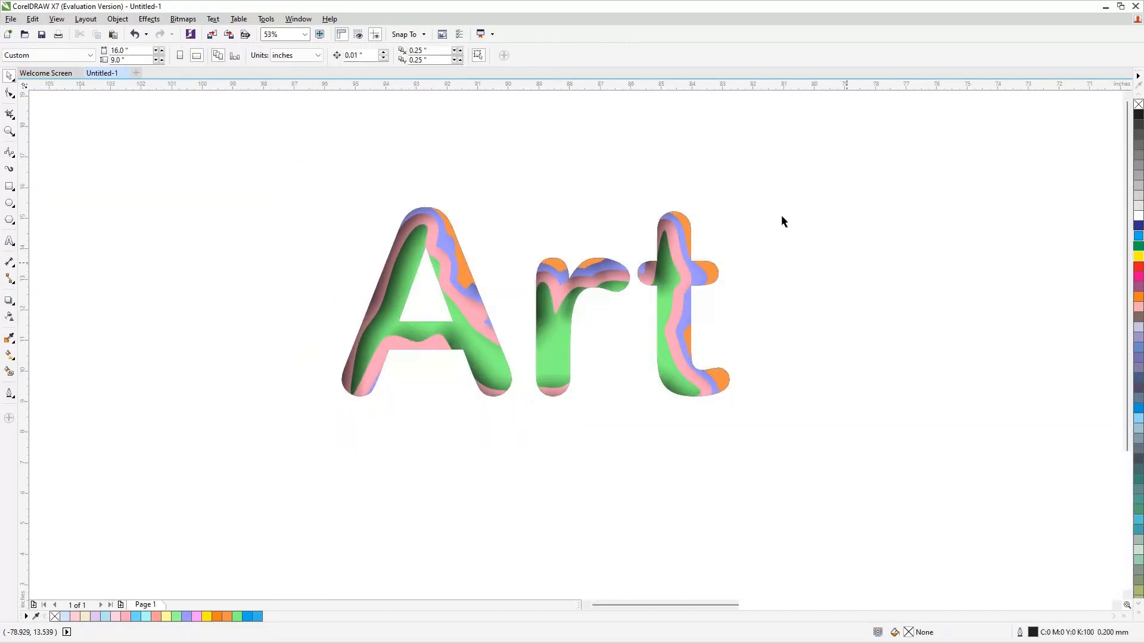
pyautogui.click(563, 311)
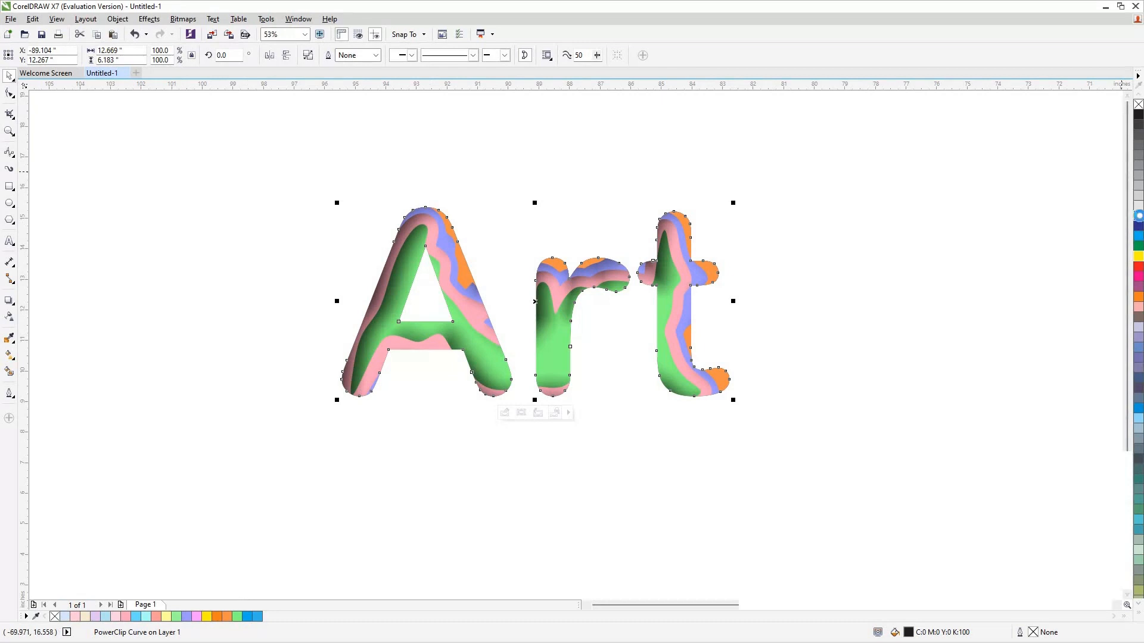
pyautogui.rightClick(1138, 215)
pyautogui.click(1007, 191)
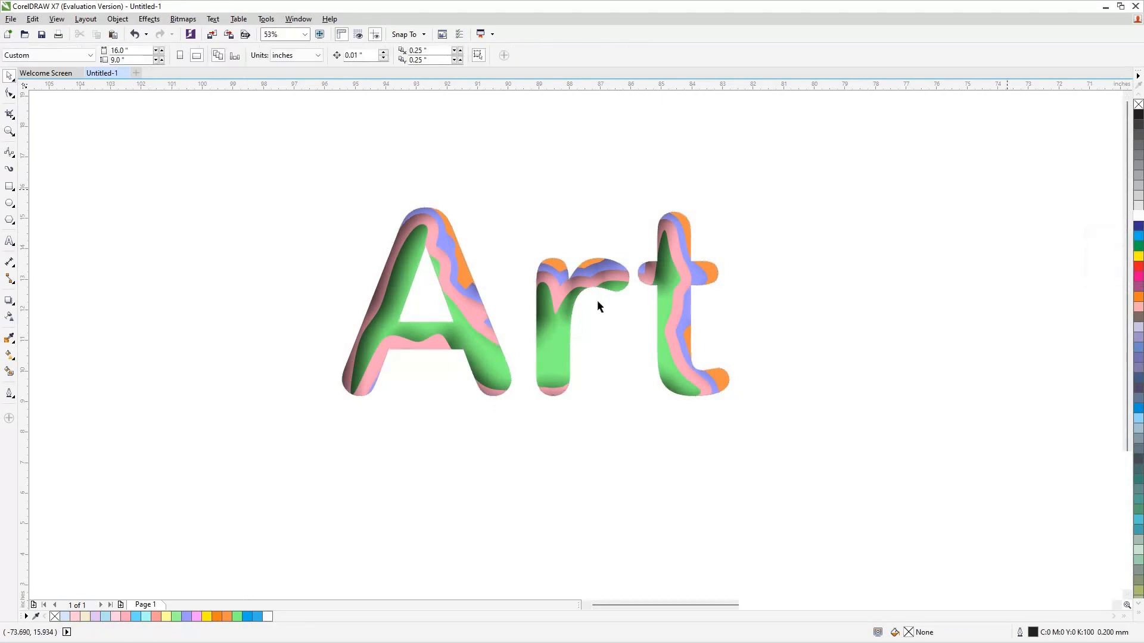
# Edit the lettering's PowerClip contents to move the layered artwork slightly upward inside the letters, then finish editing.
pyautogui.click(555, 322)
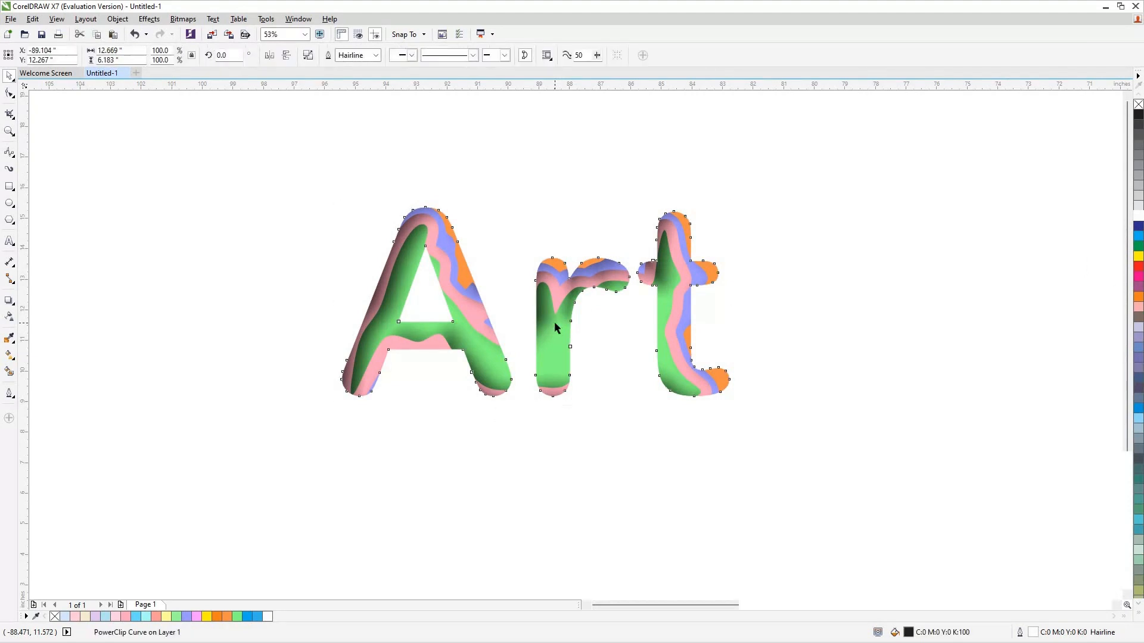
pyautogui.doubleClick(554, 320)
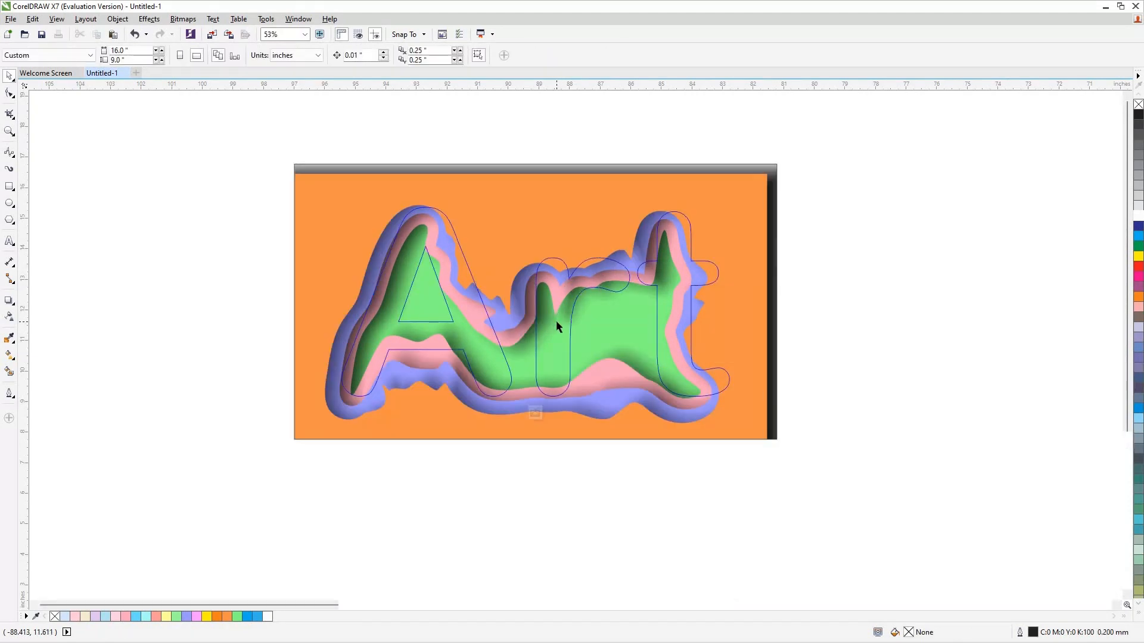
pyautogui.hotkey('ctrl', 'm')
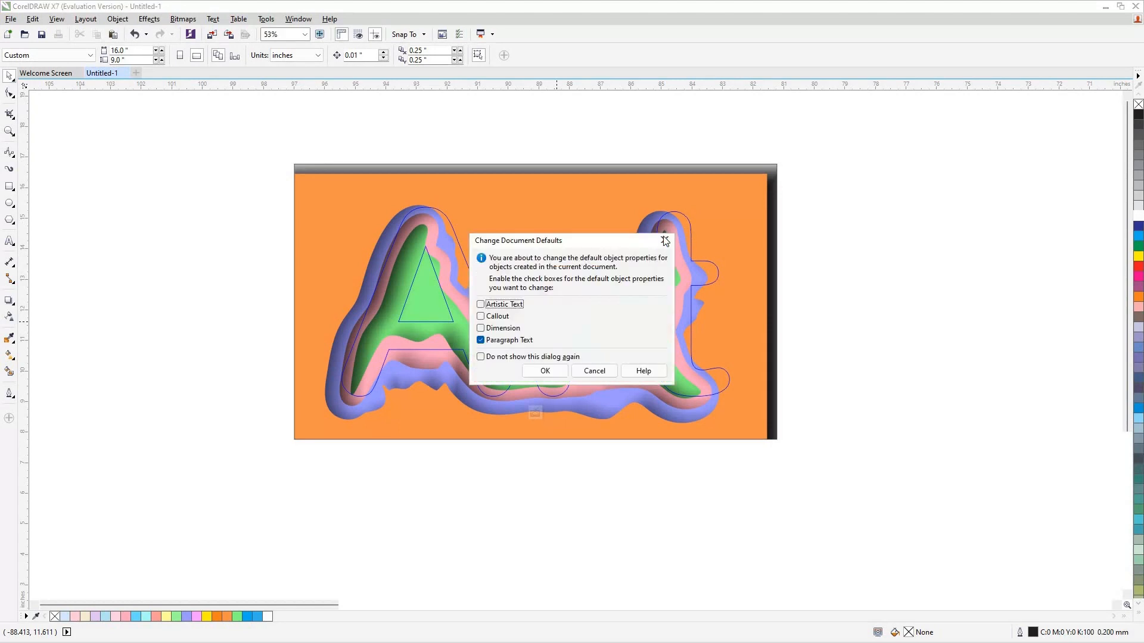
pyautogui.press('Escape')
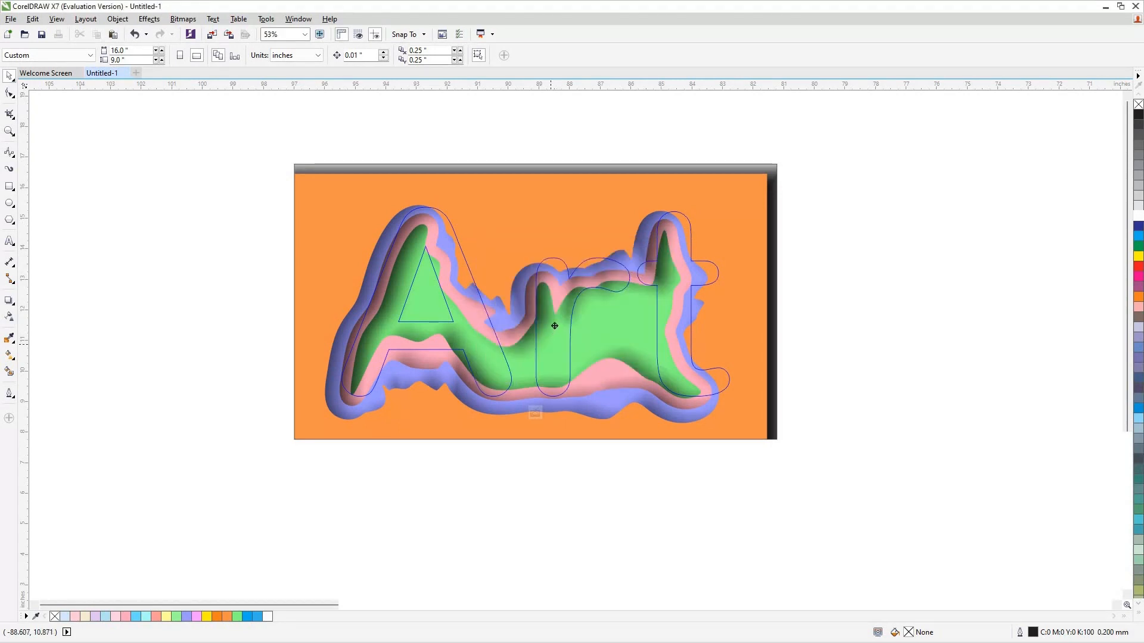
pyautogui.click(555, 321)
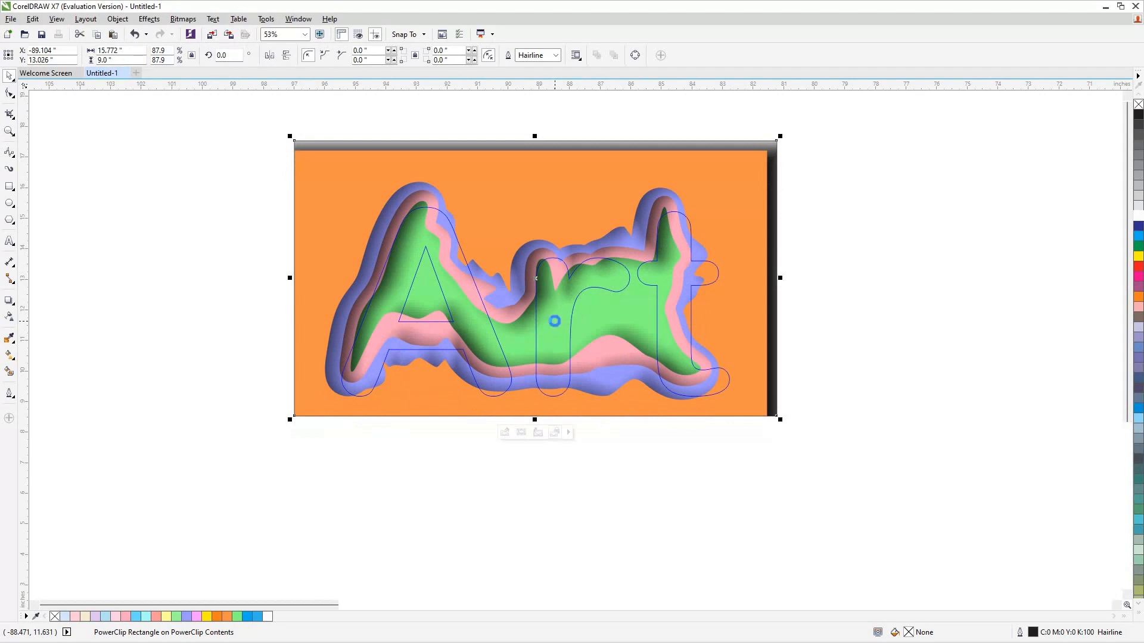
pyautogui.press('Escape')
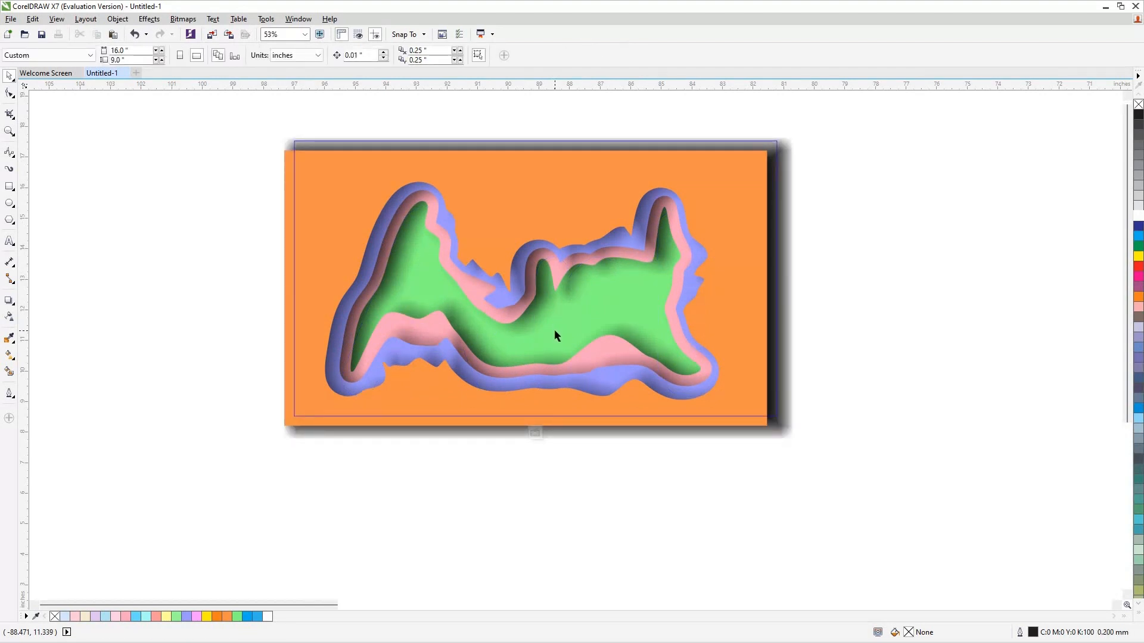
pyautogui.keyDown('ctrl'); pyautogui.click(923, 298); pyautogui.keyUp('ctrl')
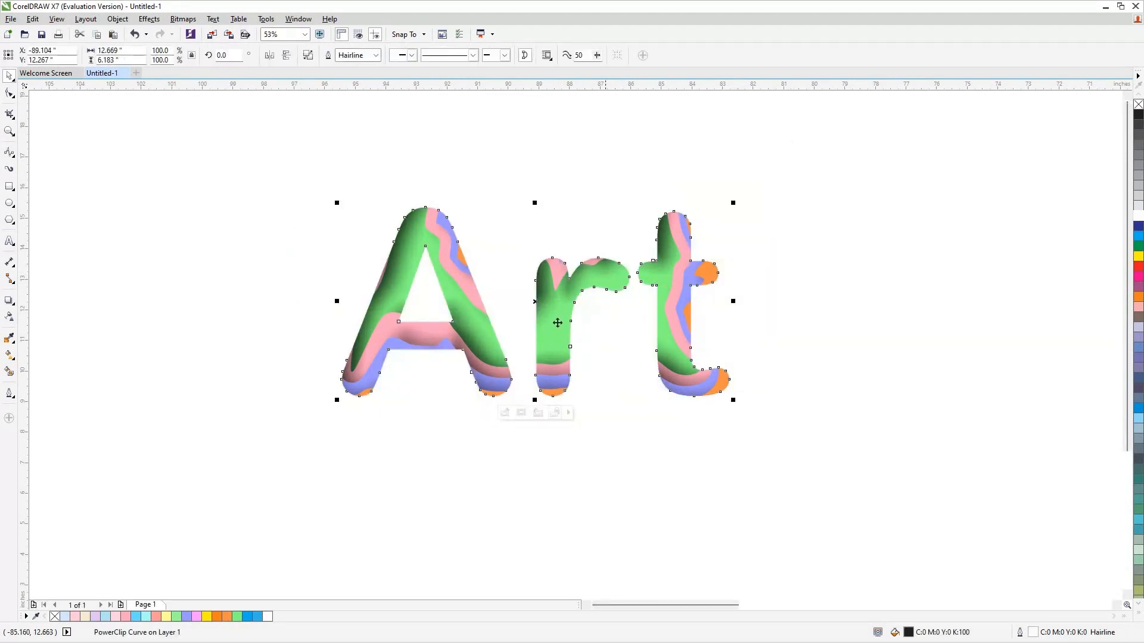
# Reopen the lettering's PowerClip contents down to the nested layered artwork.
pyautogui.keyDown('ctrl'); pyautogui.click(557, 322); pyautogui.keyUp('ctrl')
pyautogui.keyDown('ctrl'); pyautogui.click(557, 321); pyautogui.keyUp('ctrl')
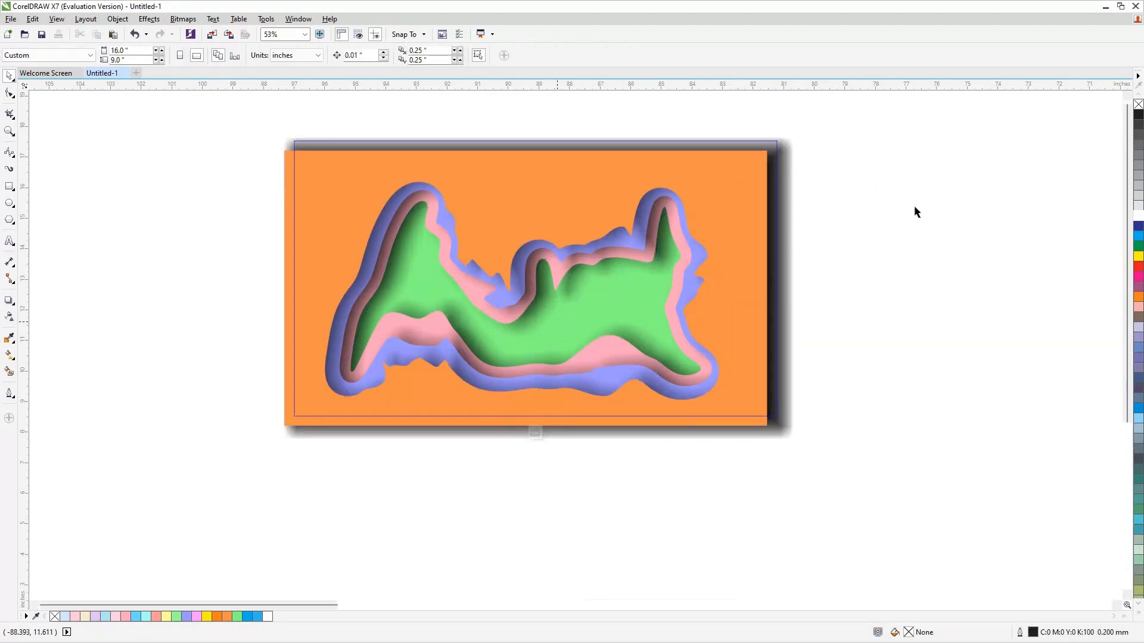
pyautogui.keyDown('ctrl'); pyautogui.click(833, 262); pyautogui.keyUp('ctrl')
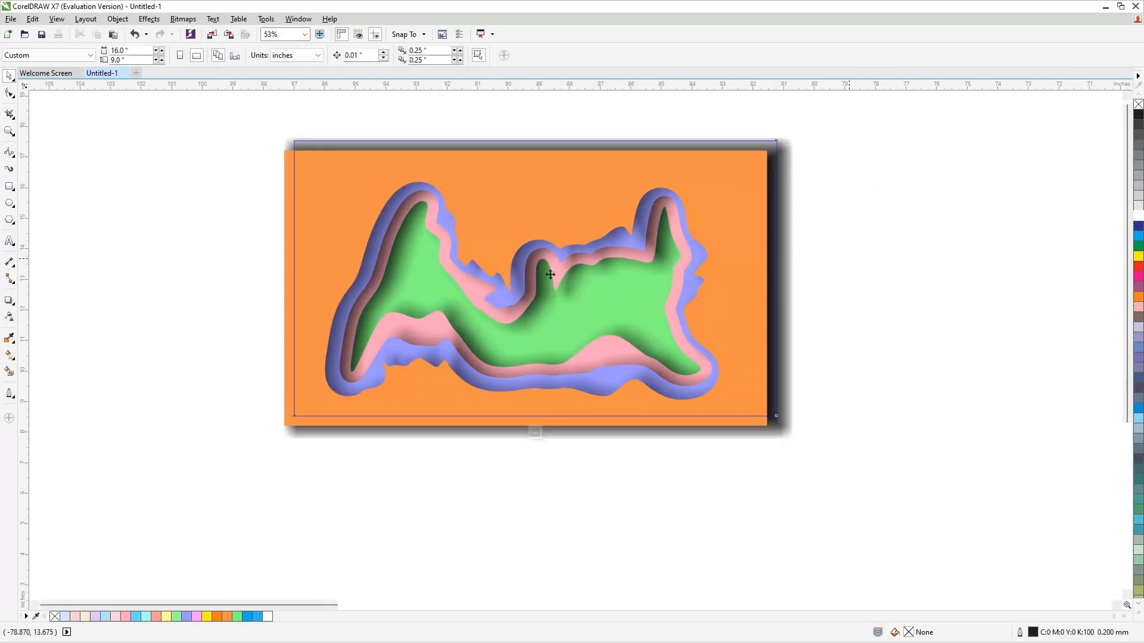